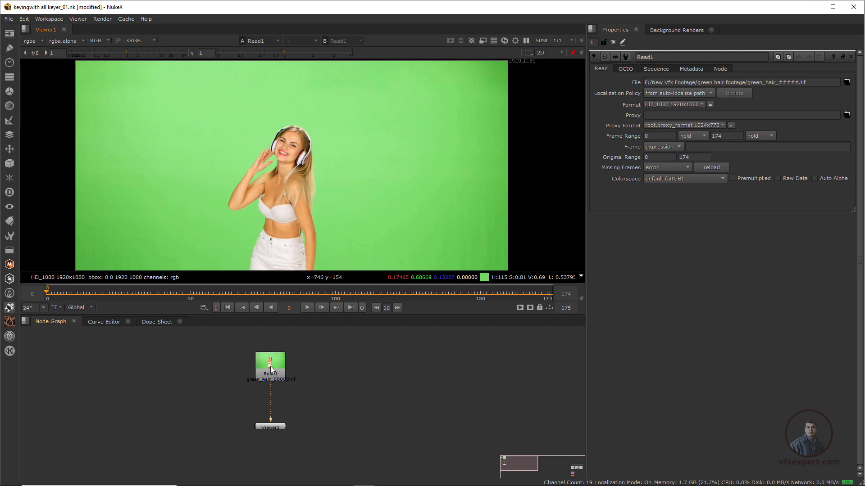
# Add an IBKColour node after Read1 and set its screen type to green
pyautogui.click(271, 370)
pyautogui.press('Tab')
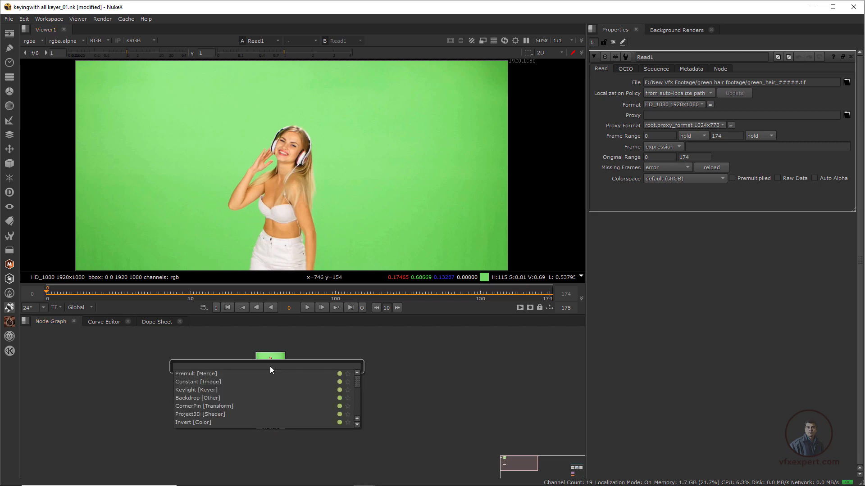
pyautogui.write('ibkc')
pyautogui.press('Return')
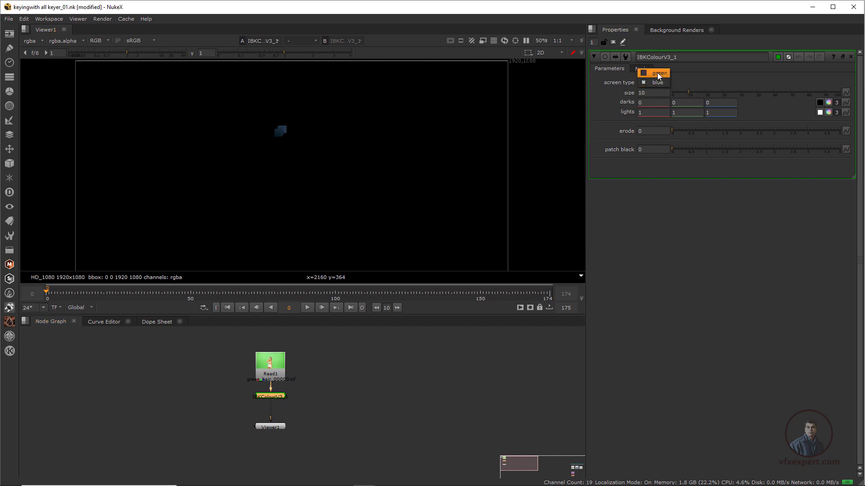
pyautogui.click(657, 73)
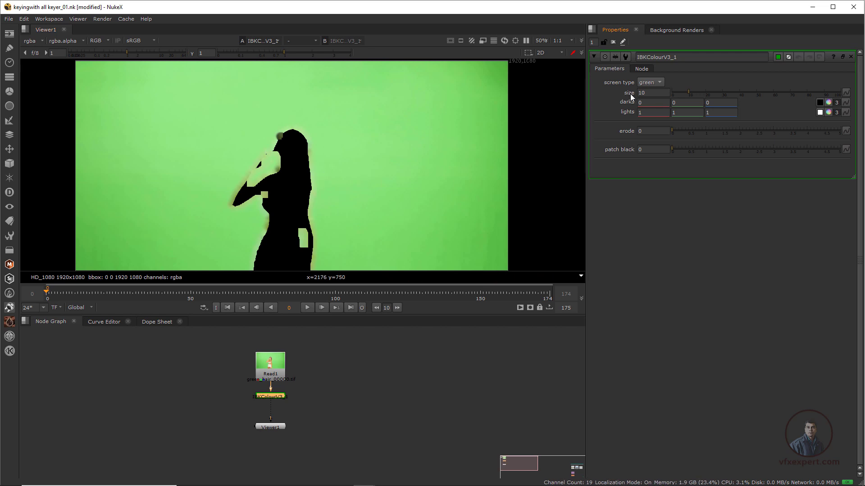
# Set the IBKColour node's size to 1 and erode to 5
pyautogui.write('1')
pyautogui.press('Return')
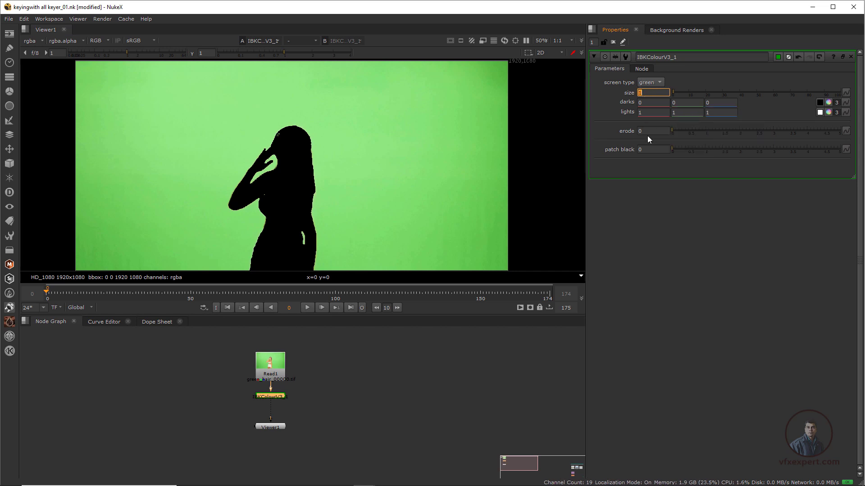
pyautogui.click(653, 131)
pyautogui.write('5')
pyautogui.press('Return')
pyautogui.scroll(2, 266, 141)
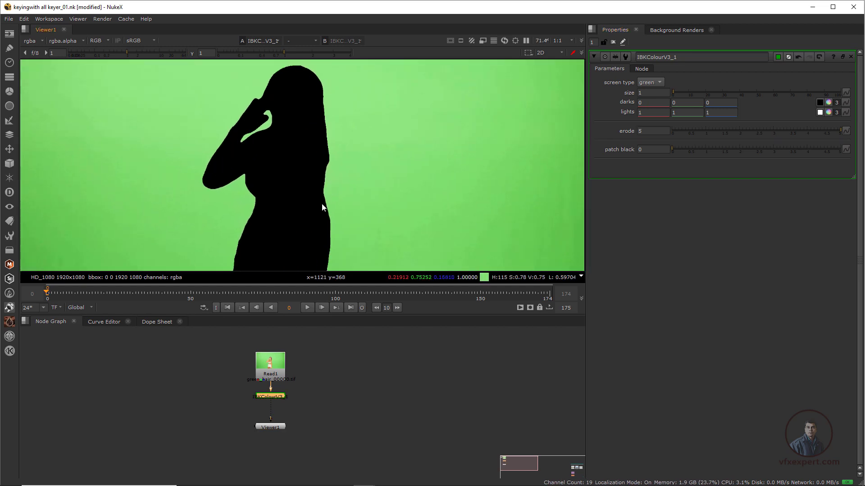
# Fill the black silhouette in the clean plate using darks red 0.045, patch black 1.78 and size 17.5
pyautogui.click(829, 102)
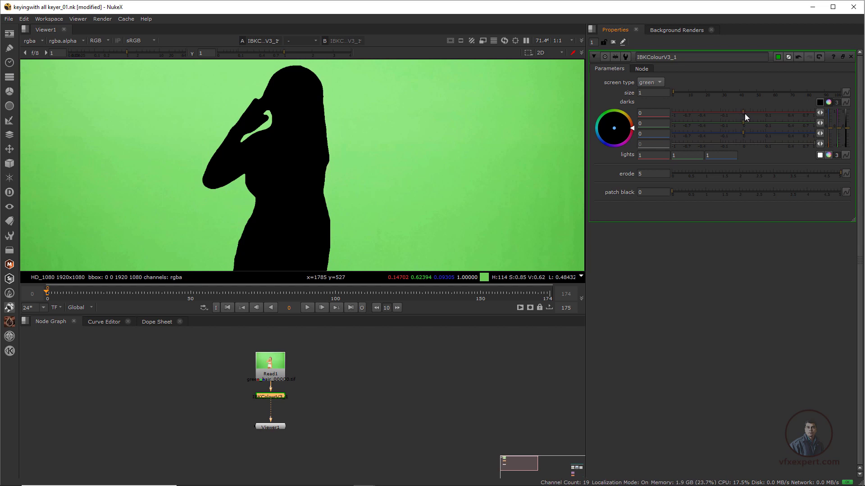
pyautogui.moveTo(750, 114); pyautogui.dragTo(761, 116)
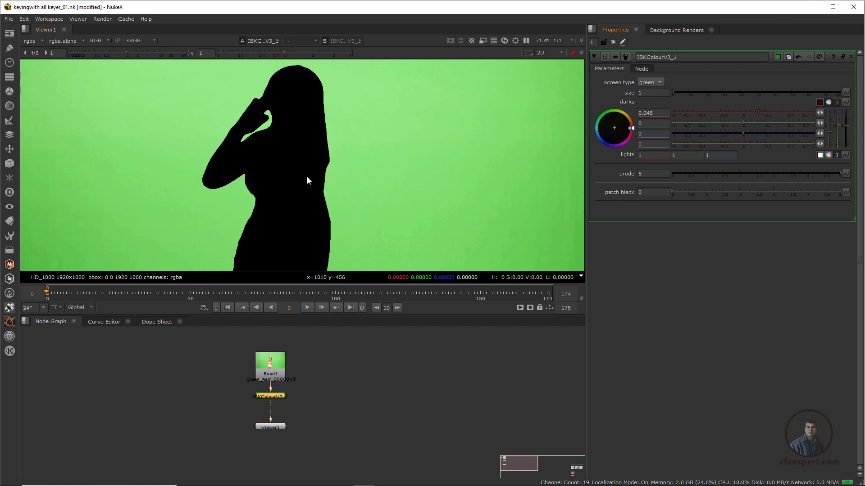
pyautogui.moveTo(689, 198); pyautogui.dragTo(729, 197)
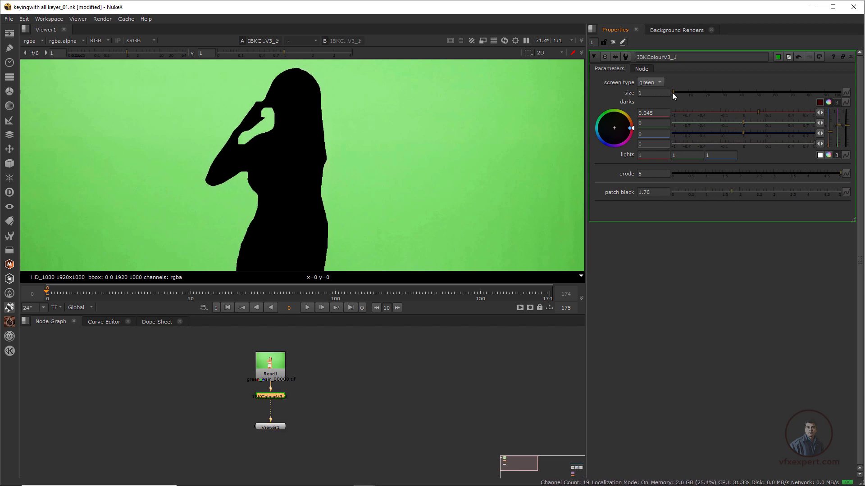
pyautogui.moveTo(676, 93); pyautogui.dragTo(700, 105)
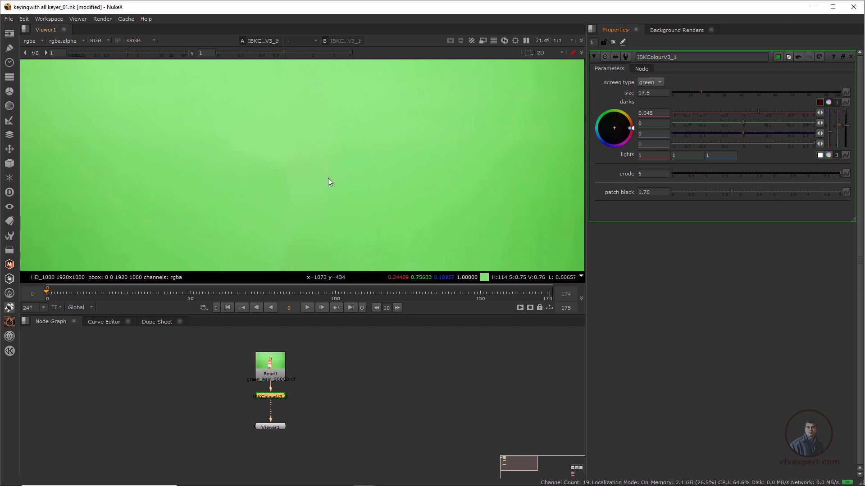
pyautogui.scroll(-3, 328, 180)
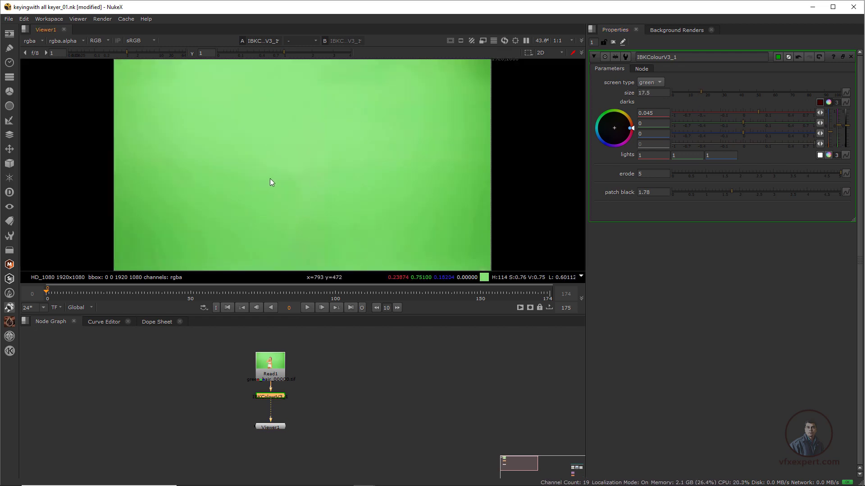
# Add an unconnected IBKGizmo node beside the Read1 and IBKColour nodes
pyautogui.click(327, 391)
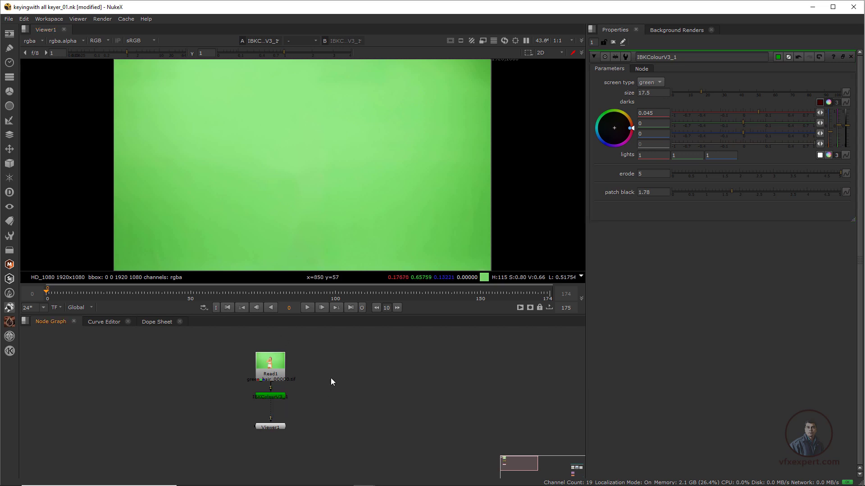
pyautogui.press('Tab')
pyautogui.write('ib')
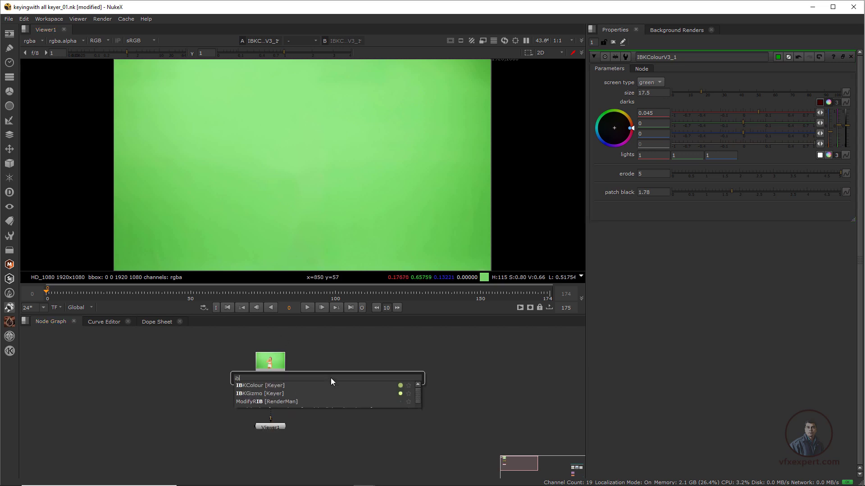
pyautogui.write('k')
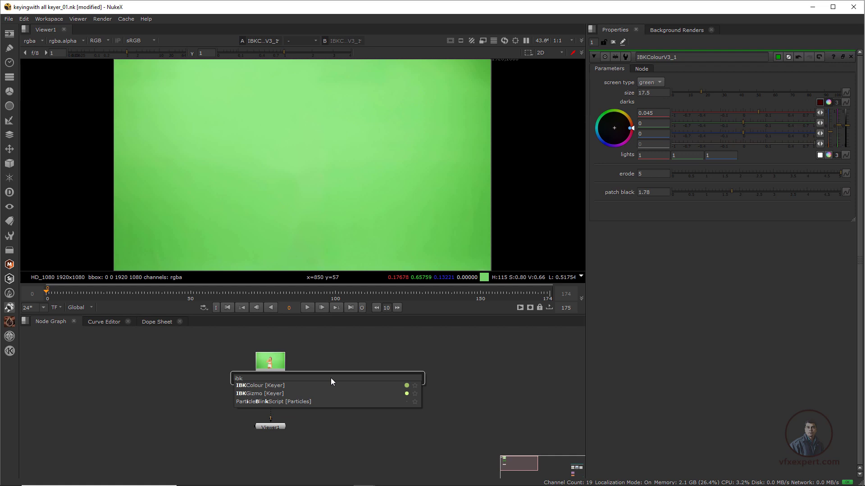
pyautogui.click(278, 395)
pyautogui.scroll(3, 314, 380)
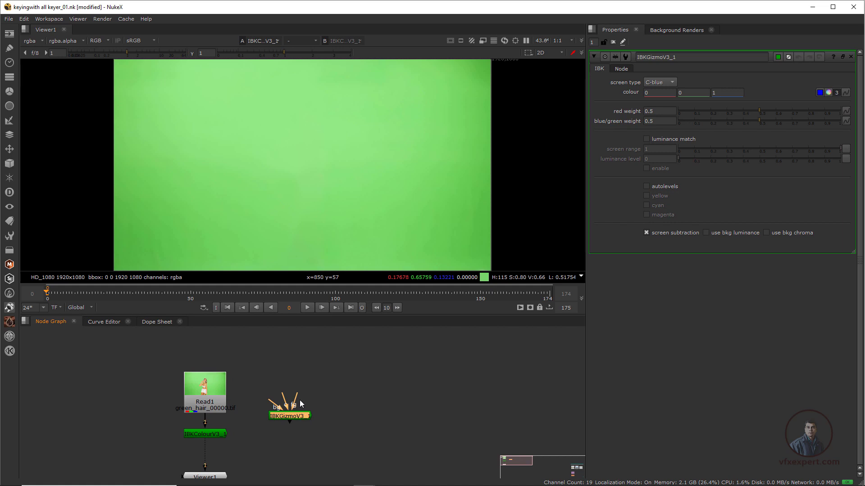
# Connect the IBKGizmo's fg input to Read1 and its c input to IBKColour, and view its output
pyautogui.moveTo(296, 395); pyautogui.dragTo(206, 391)
pyautogui.moveTo(296, 418); pyautogui.dragTo(216, 435)
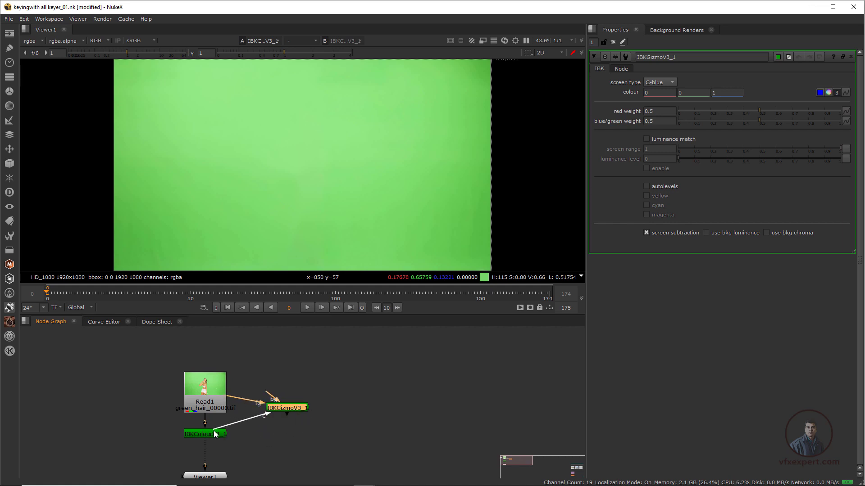
pyautogui.press('1')
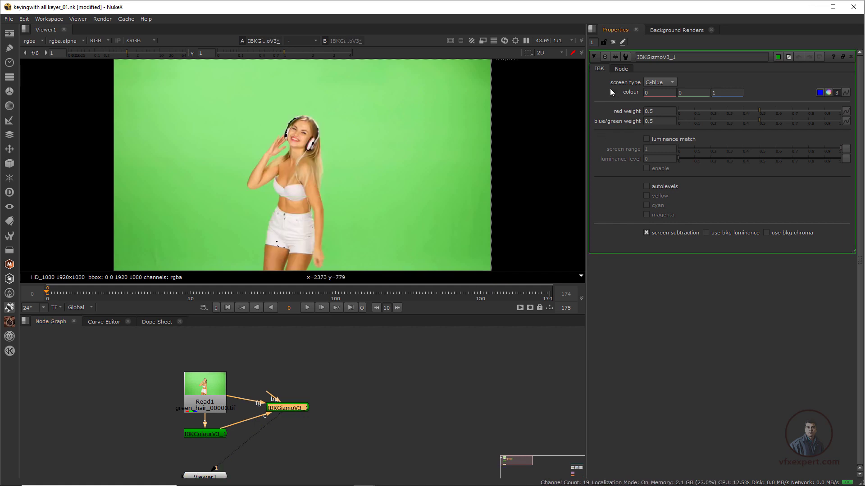
# Set the IBKGizmo's screen type to C-green and display the alpha channel in the viewer
pyautogui.click(671, 84)
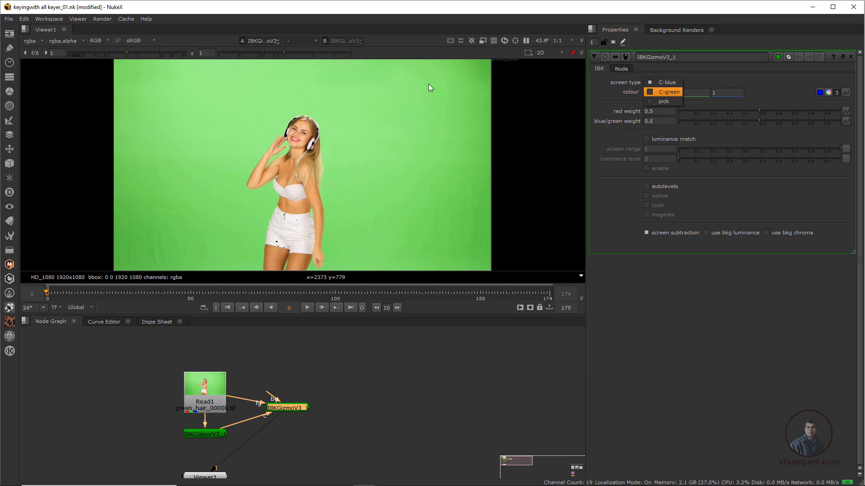
pyautogui.click(662, 93)
pyautogui.press('a')
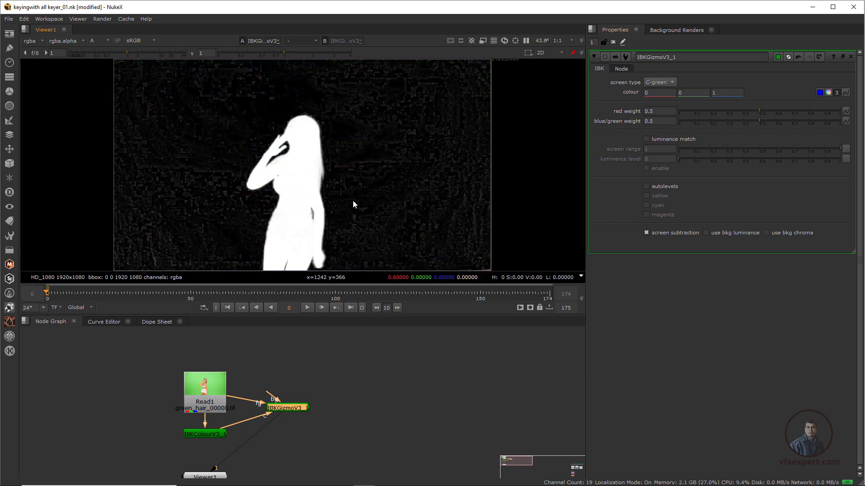
# Examine the alpha matte at frames 60 and 83, checking the hair edges and the noise in the background area
pyautogui.moveTo(361, 227); pyautogui.dragTo(369, 223, button='middle')
pyautogui.press('f')
pyautogui.scroll(1, 344, 210)
pyautogui.click(220, 294)
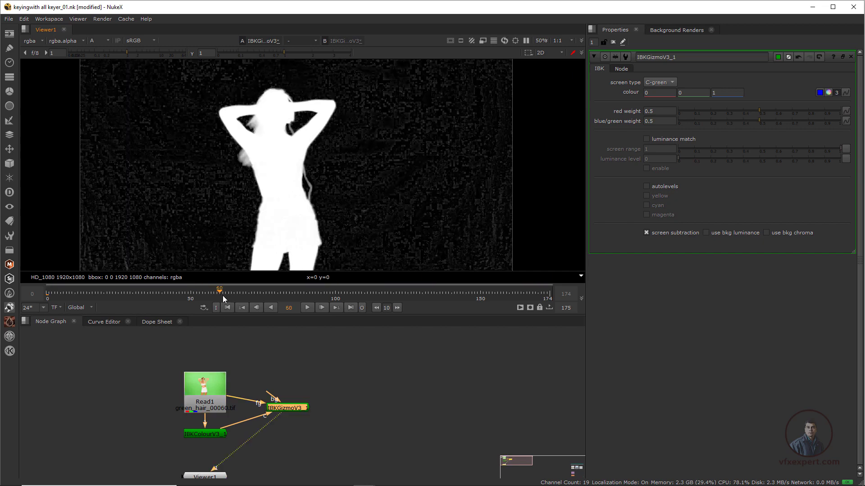
pyautogui.moveTo(222, 296); pyautogui.dragTo(286, 295)
pyautogui.moveTo(303, 191); pyautogui.dragTo(294, 182, button='middle')
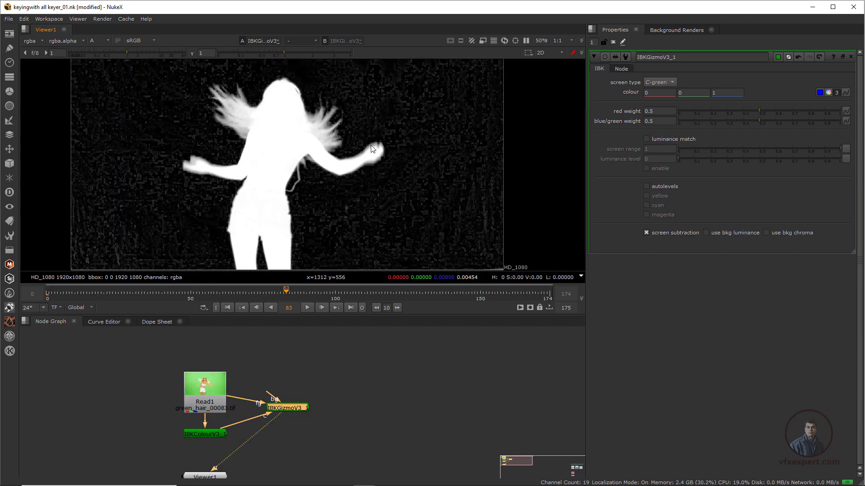
pyautogui.moveTo(424, 126); pyautogui.dragTo(469, 206)
pyautogui.moveTo(426, 130); pyautogui.dragTo(456, 182)
pyautogui.moveTo(455, 163); pyautogui.dragTo(477, 191)
# Move the Viewer node below the IBKGizmo and insert a ColorLookup node between them
pyautogui.moveTo(338, 417); pyautogui.dragTo(325, 396, button='middle')
pyautogui.moveTo(208, 454)
pyautogui.mouseDown()
pyautogui.moveTo(270, 458)
pyautogui.moveTo(287, 449)
pyautogui.mouseUp()
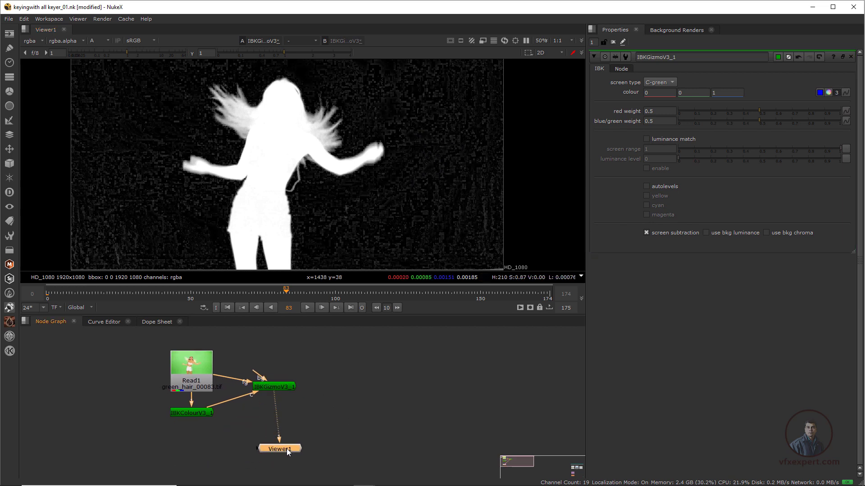
pyautogui.click(282, 387)
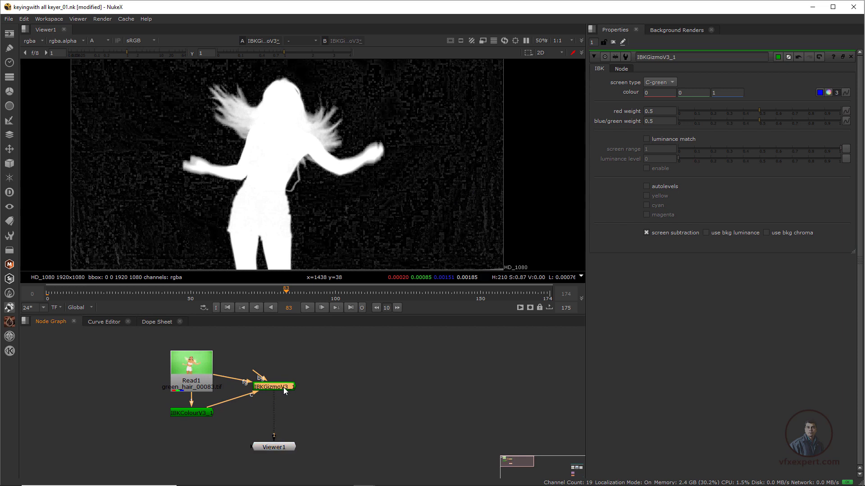
pyautogui.press('Tab')
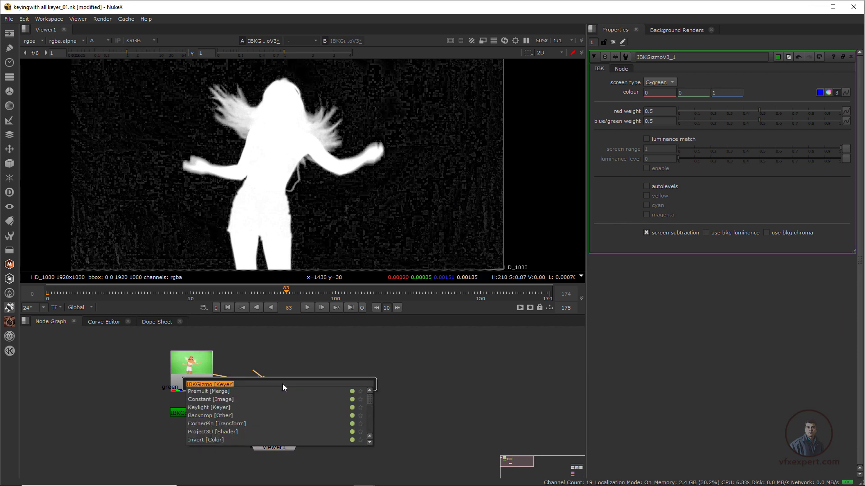
pyautogui.write('colo')
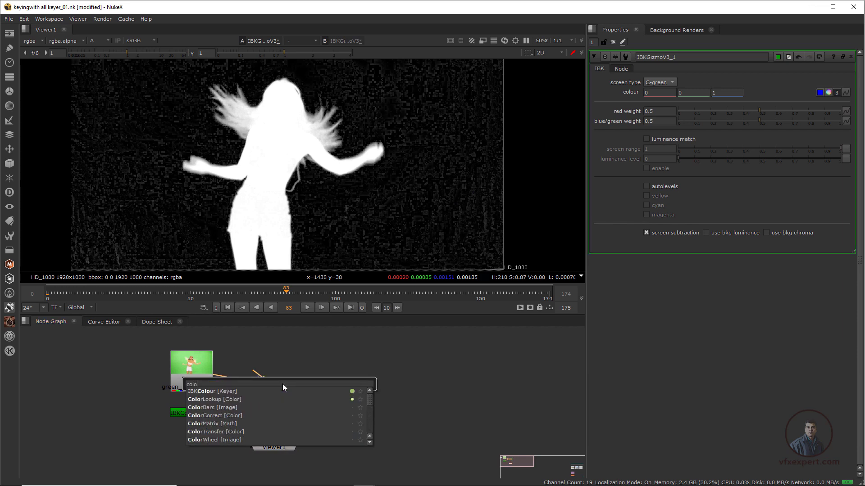
pyautogui.click(217, 400)
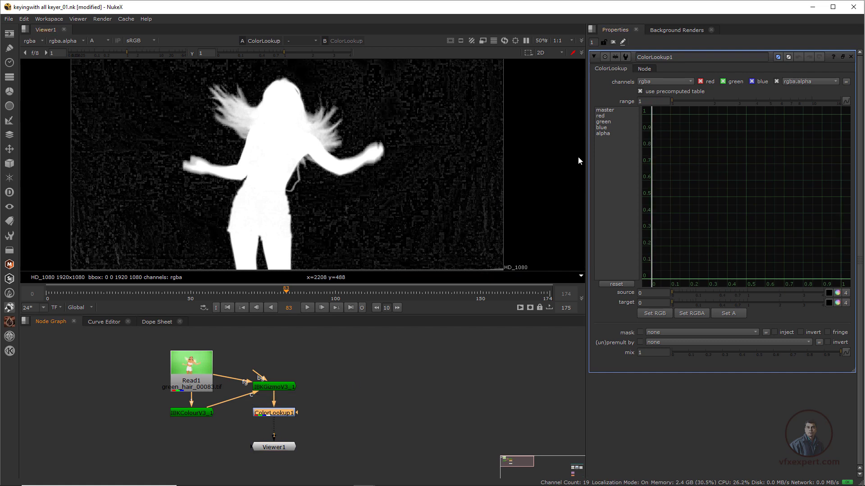
# Crush the matte's background noise by moving the ColorLookup alpha curve's black point to about x 0.026, y 0 and flattening its tangent
pyautogui.click(602, 133)
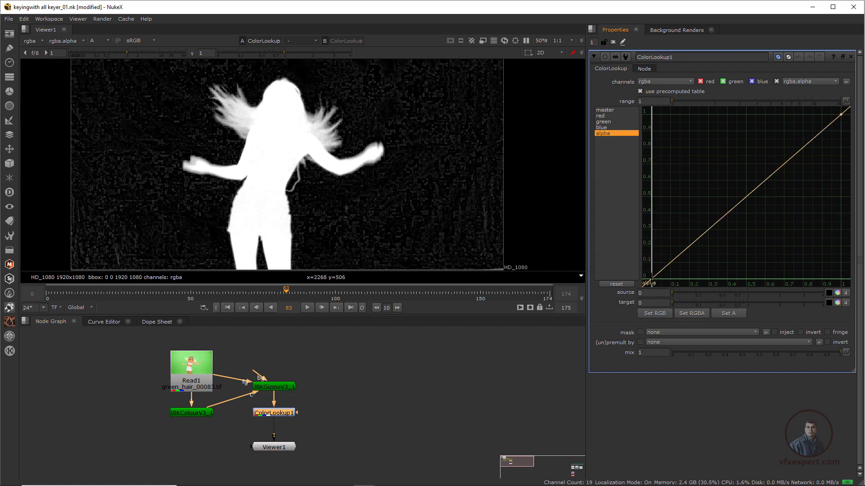
pyautogui.click(651, 279)
pyautogui.moveTo(421, 106); pyautogui.dragTo(474, 200)
pyautogui.moveTo(432, 127); pyautogui.dragTo(474, 200)
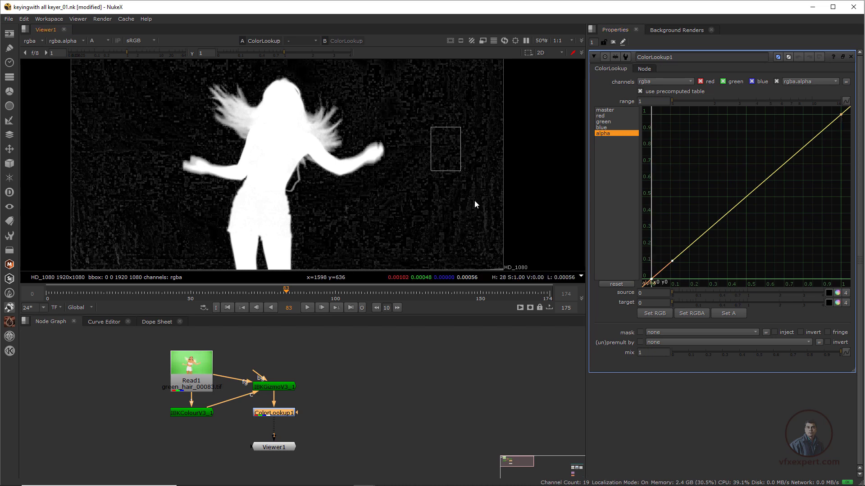
pyautogui.moveTo(446, 147); pyautogui.dragTo(479, 221)
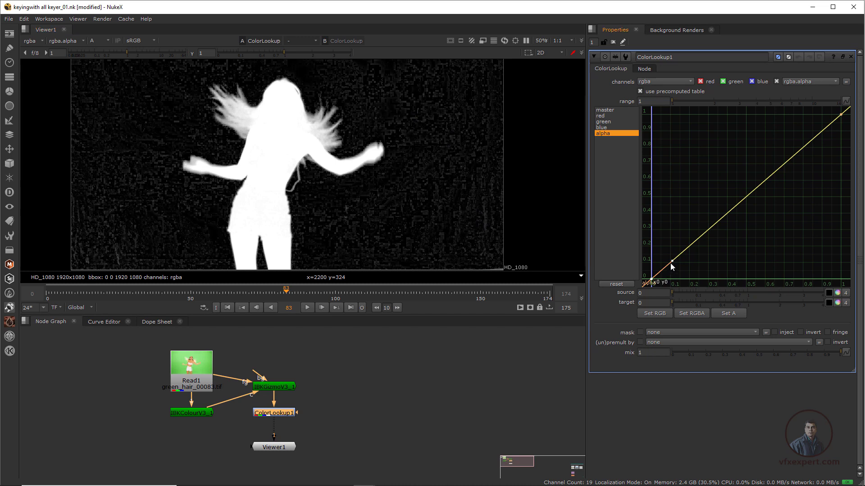
pyautogui.moveTo(672, 262); pyautogui.dragTo(681, 273)
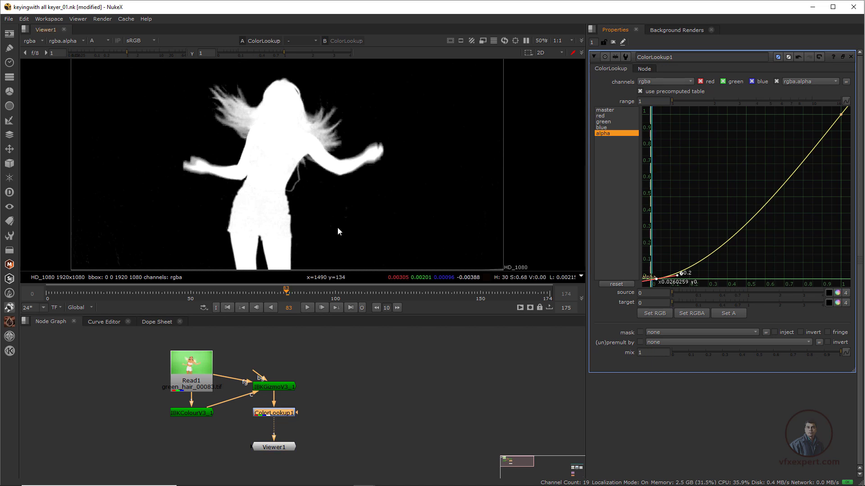
# Go back to the first frame and lower the viewer gamma to 0.21 to examine the matte's solid areas for holes
pyautogui.click(231, 307)
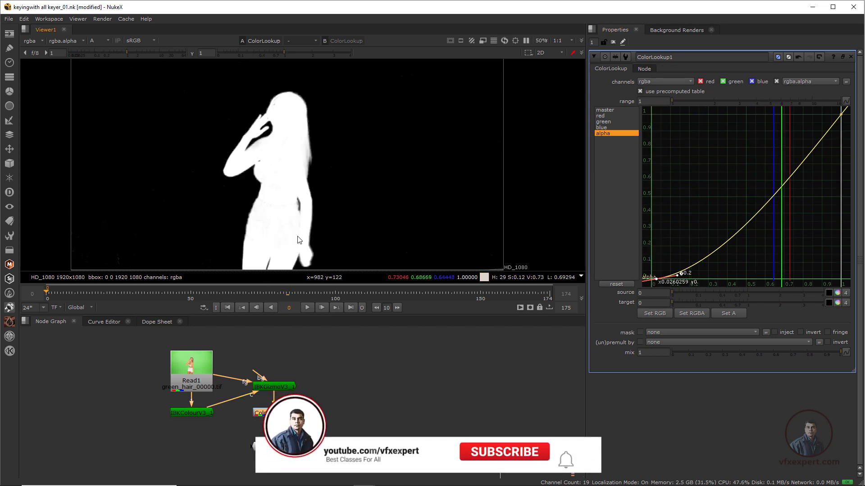
pyautogui.scroll(4, 345, 212)
pyautogui.scroll(-3, 355, 205)
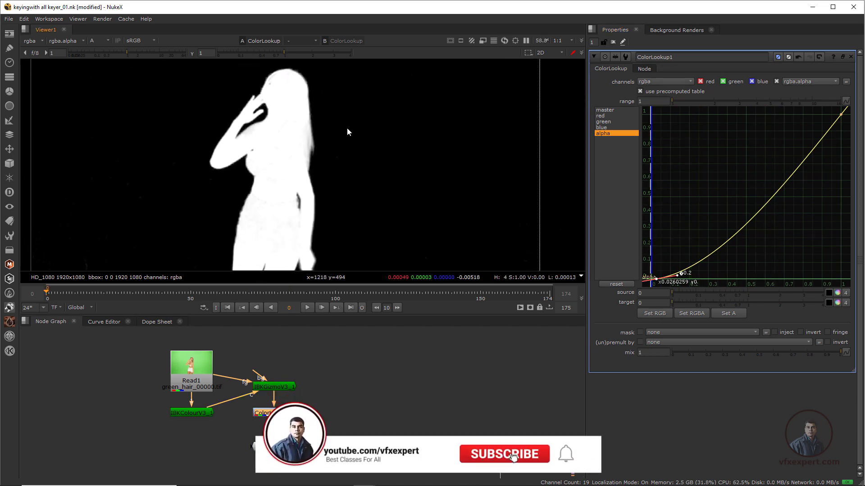
pyautogui.moveTo(326, 224); pyautogui.dragTo(340, 211, button='middle')
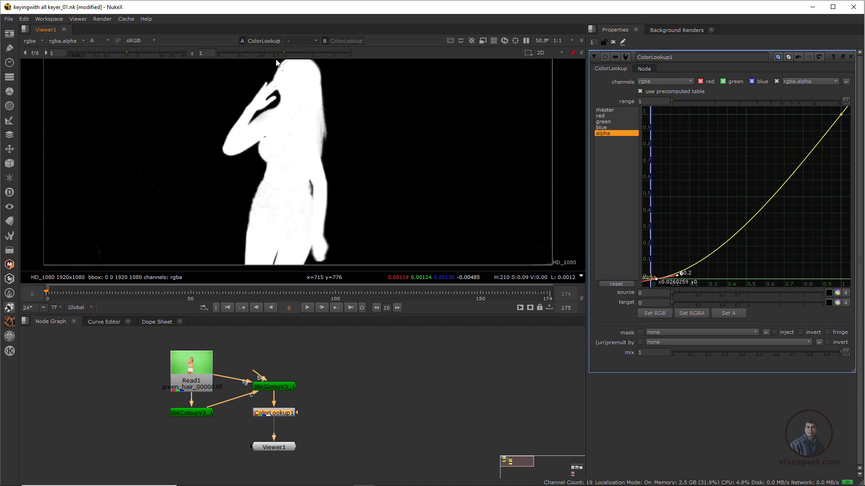
pyautogui.moveTo(284, 53); pyautogui.dragTo(248, 49)
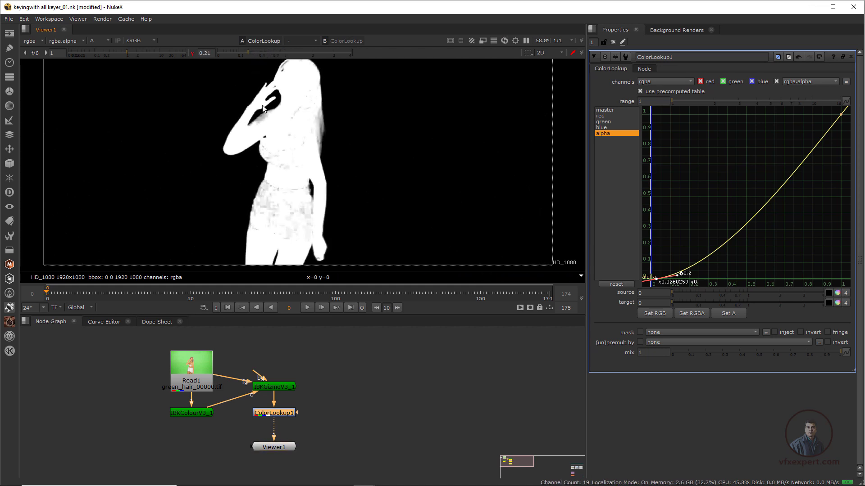
pyautogui.scroll(3, 327, 203)
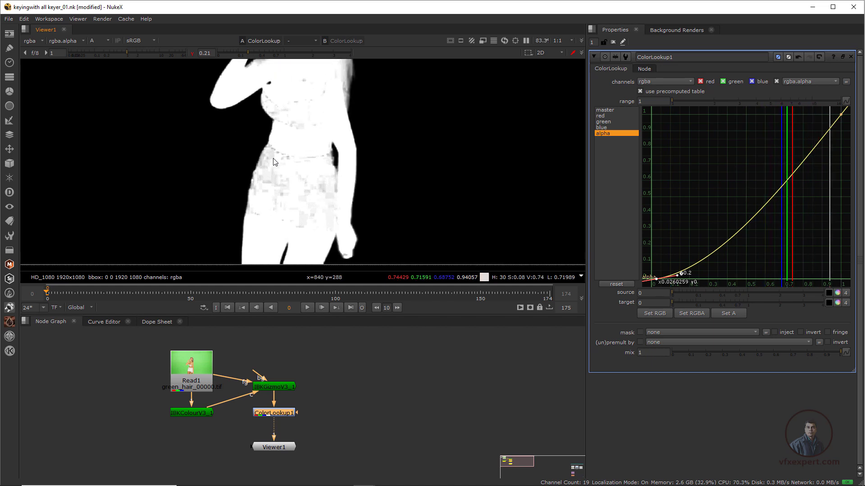
pyautogui.moveTo(303, 170); pyautogui.dragTo(311, 220, button='middle')
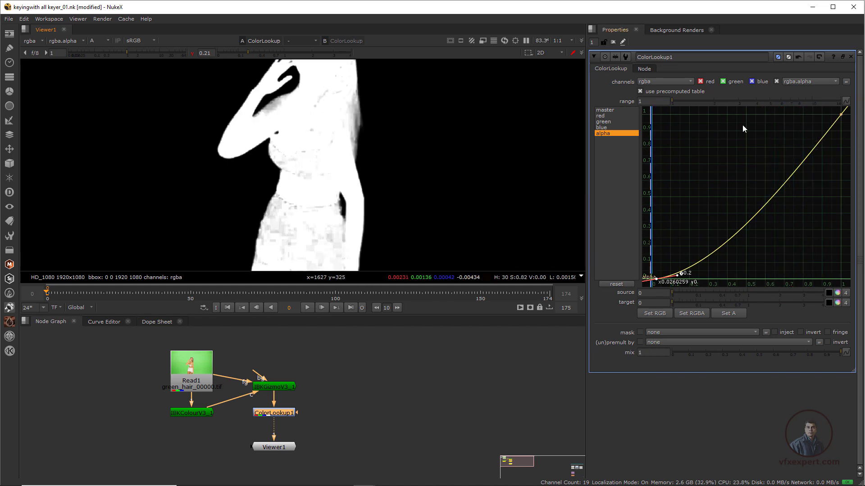
# Examine the matte's solid areas at frame 28 under the lowered gamma, and reset the viewer gamma to 1
pyautogui.scroll(-1, 447, 205)
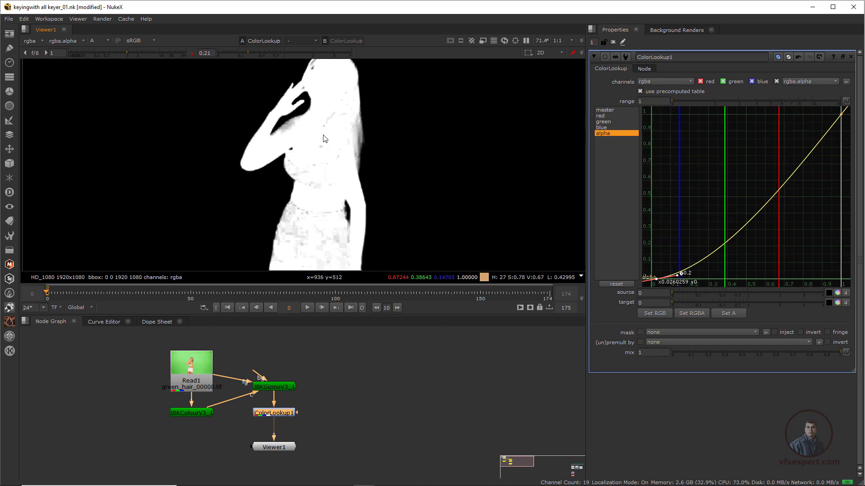
pyautogui.click(128, 291)
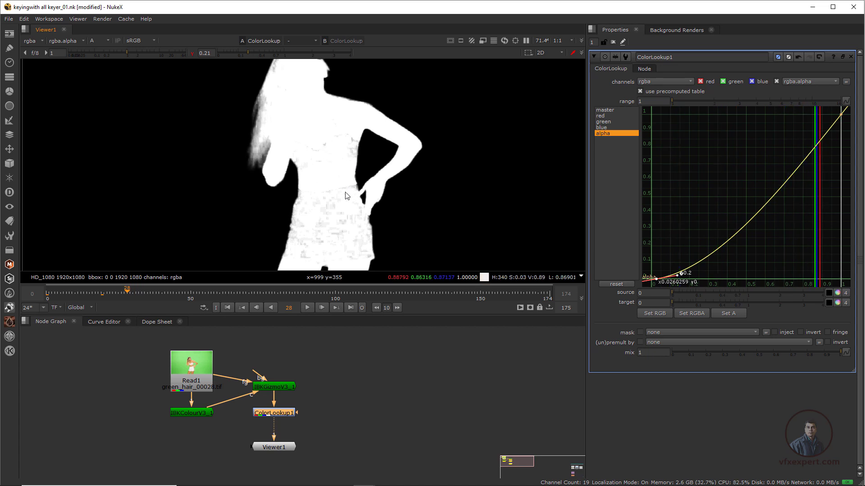
pyautogui.click(192, 53)
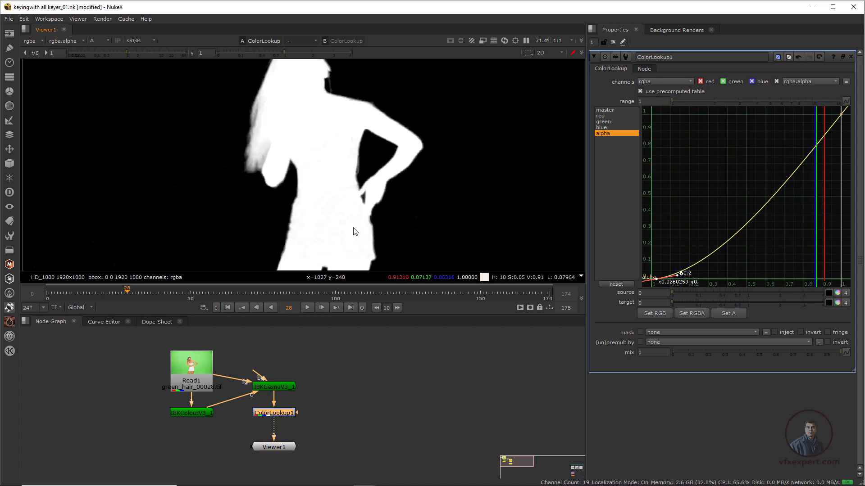
# Add a Dot to the connection from Read1 to the IBKGizmo's fg input and align it above the IBKGizmo
pyautogui.click(363, 331)
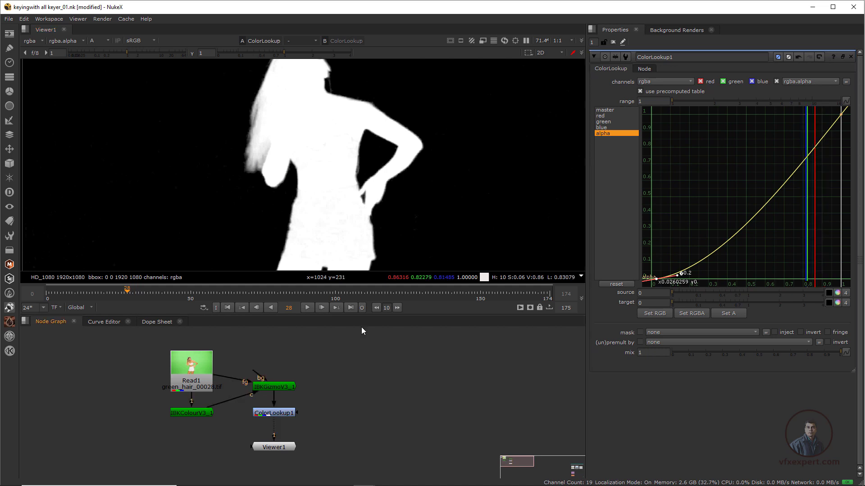
pyautogui.moveTo(258, 427); pyautogui.dragTo(221, 401, button='middle')
pyautogui.click(247, 424)
pyautogui.moveTo(269, 355)
pyautogui.mouseDown()
pyautogui.moveTo(226, 398)
pyautogui.moveTo(282, 362)
pyautogui.mouseUp()
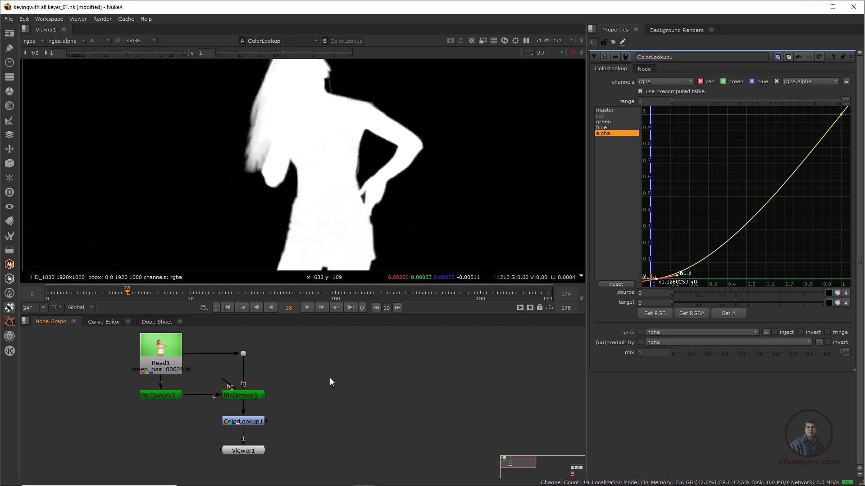
# Create a Primatte node, connect its fg input to the Dot, and place it level with the Dot
pyautogui.press('Tab')
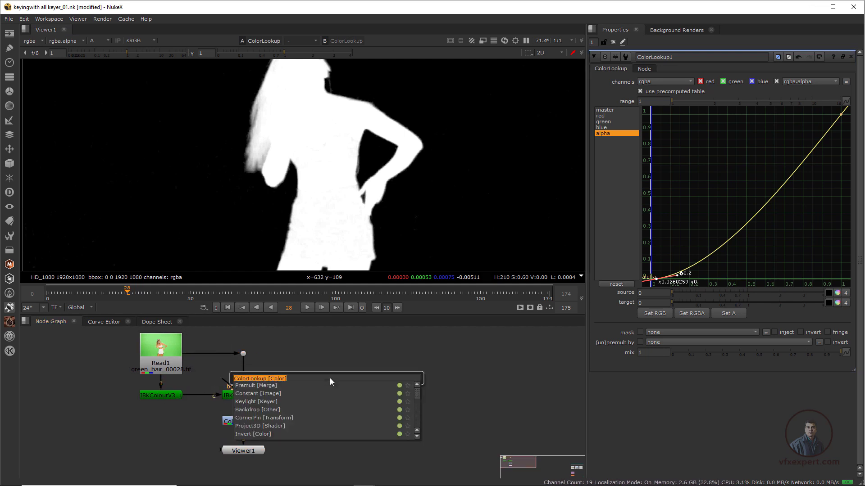
pyautogui.write('pri')
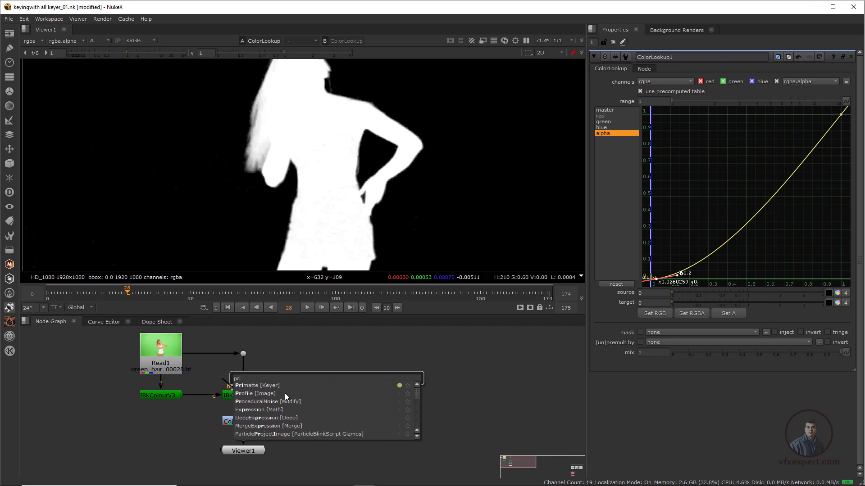
pyautogui.click(280, 386)
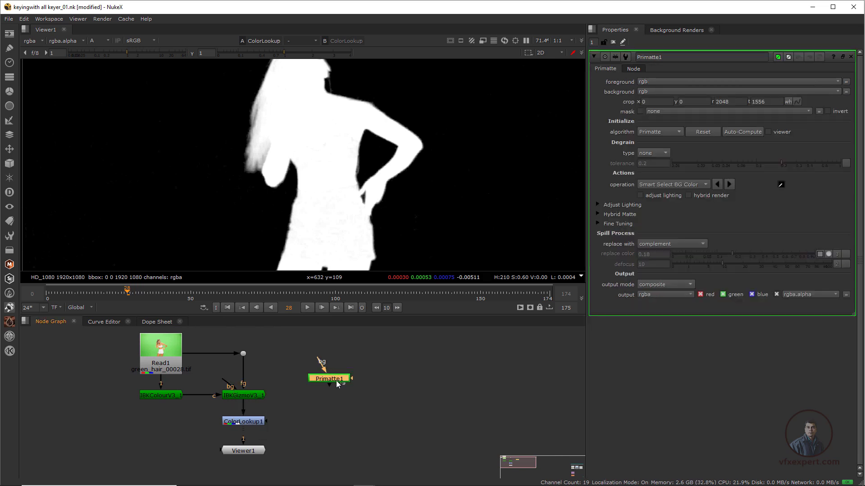
pyautogui.moveTo(280, 363); pyautogui.dragTo(246, 353)
pyautogui.moveTo(330, 381); pyautogui.dragTo(318, 356)
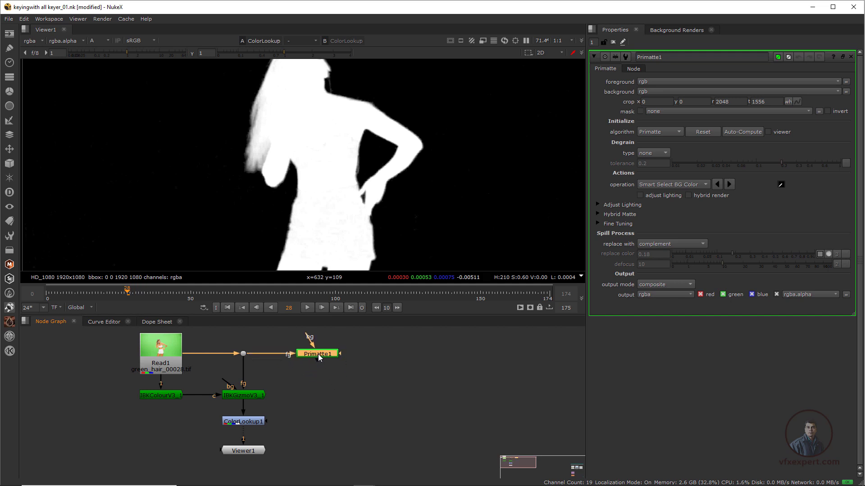
# Display the Primatte output in RGB and move the Viewer node below the Primatte node
pyautogui.press('1')
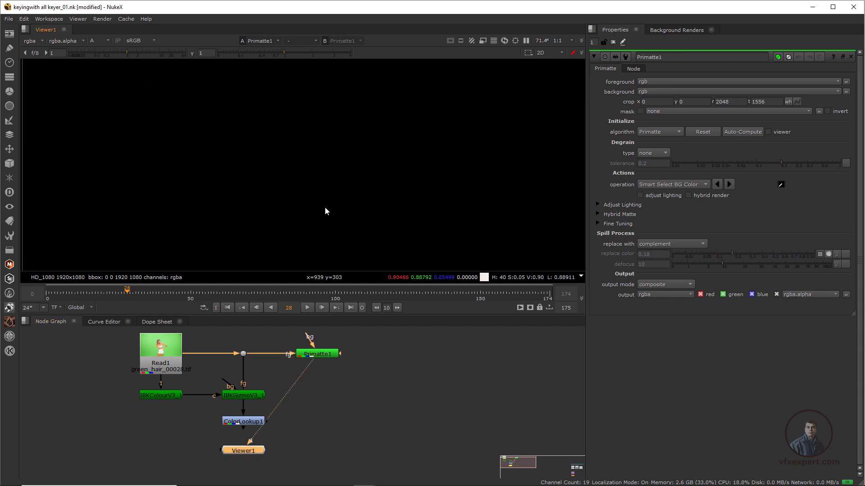
pyautogui.press('a')
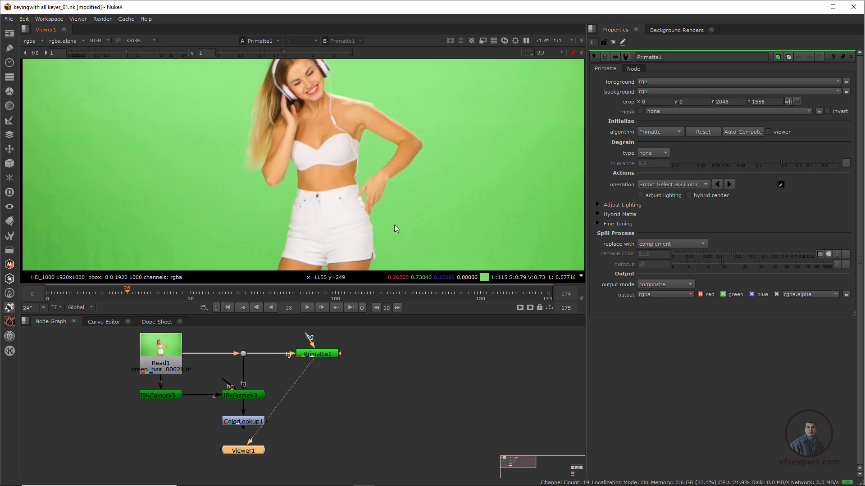
pyautogui.scroll(-3, 364, 226)
pyautogui.moveTo(379, 156); pyautogui.dragTo(412, 207)
pyautogui.moveTo(408, 151); pyautogui.dragTo(433, 223)
pyautogui.moveTo(254, 451); pyautogui.dragTo(325, 418)
pyautogui.click(326, 357)
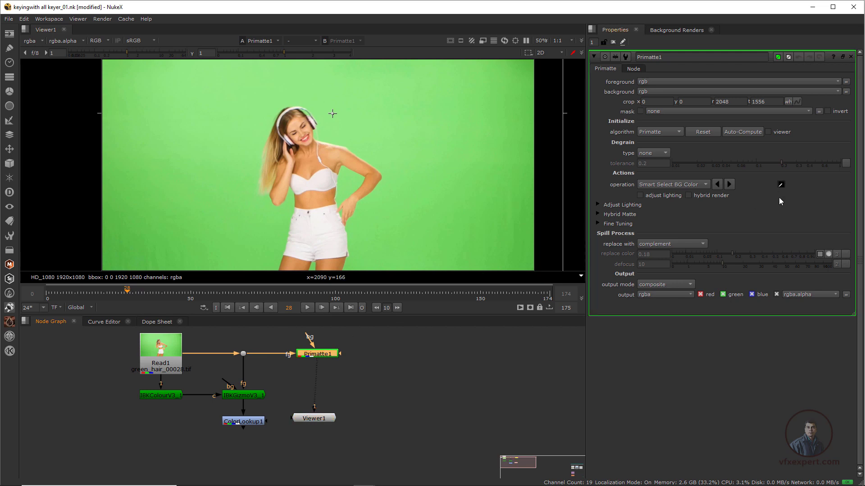
# Sample the green screen beside the woman's head with Primatte's Smart Select BG Color and display the alpha channel
pyautogui.click(781, 185)
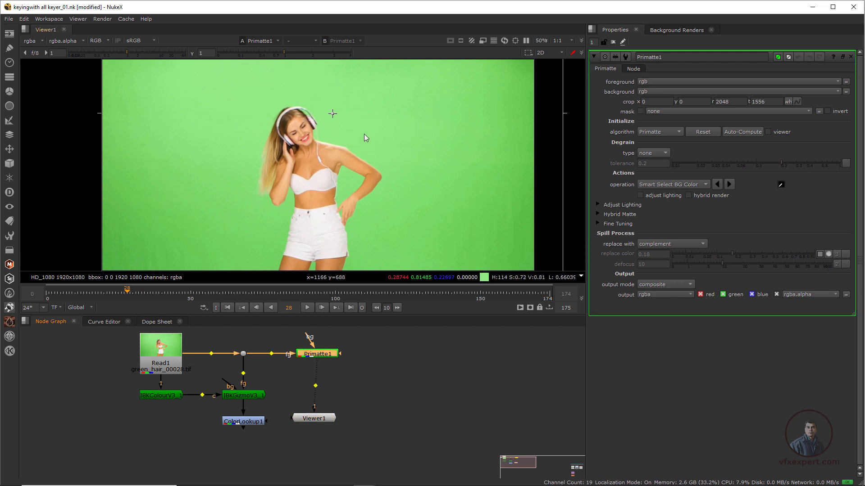
pyautogui.keyDown('ctrl'); pyautogui.click(379, 136); pyautogui.keyUp('ctrl')
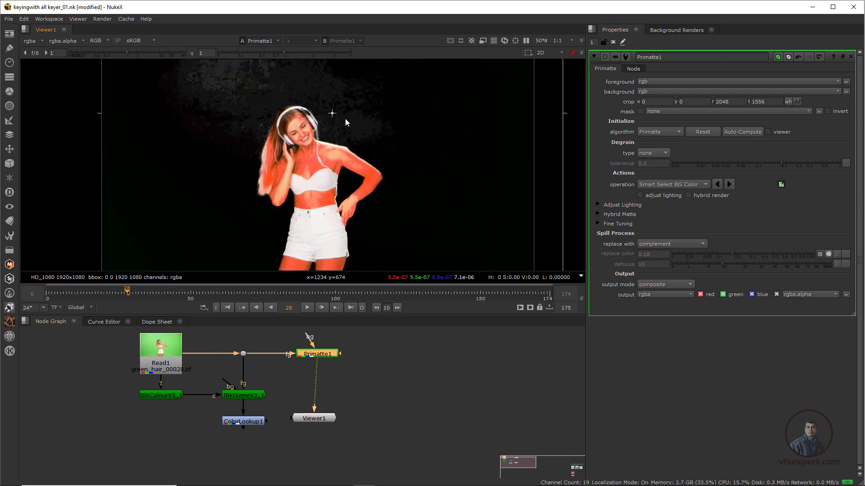
pyautogui.press('a')
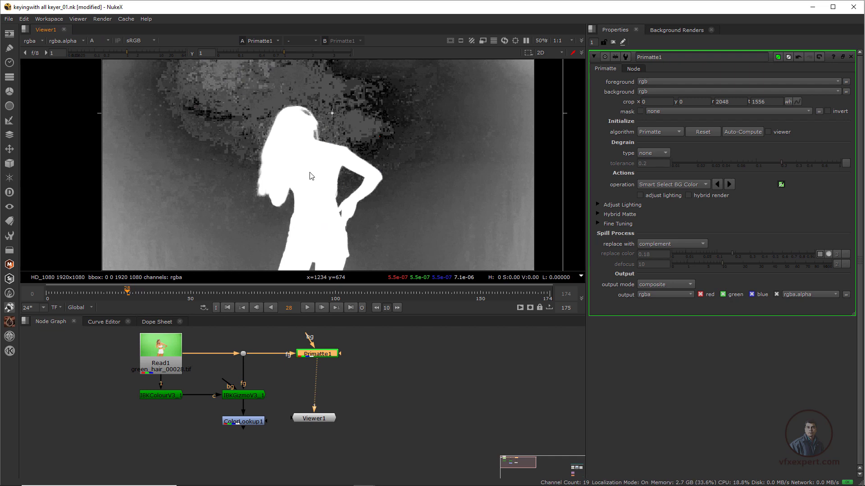
pyautogui.keyDown('ctrl'); pyautogui.keyDown('shift'); pyautogui.moveTo(309, 172); pyautogui.dragTo(324, 233); pyautogui.keyUp('shift'); pyautogui.keyUp('ctrl')
pyautogui.scroll(2, 326, 216)
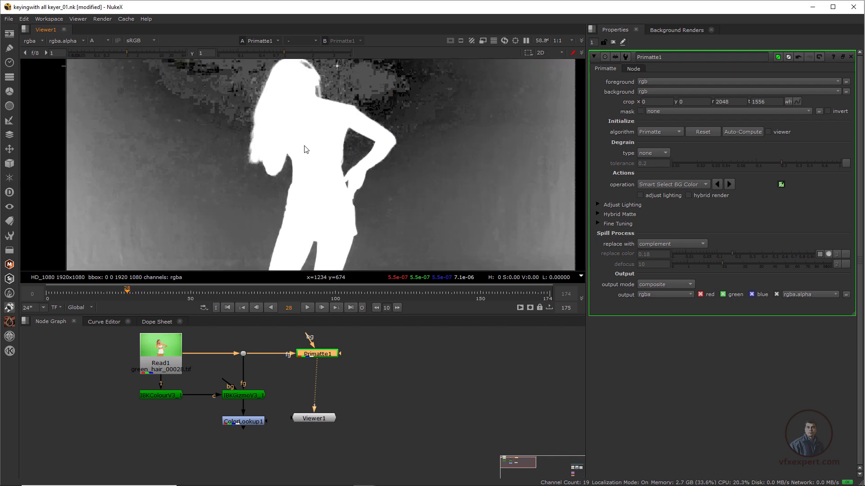
pyautogui.keyDown('ctrl'); pyautogui.keyDown('shift'); pyautogui.moveTo(313, 144); pyautogui.dragTo(331, 205); pyautogui.keyUp('shift'); pyautogui.keyUp('ctrl')
# Set the Primatte operation to Clean BG Noise and sample the noisy backdrop areas on both sides of the woman
pyautogui.click(699, 184)
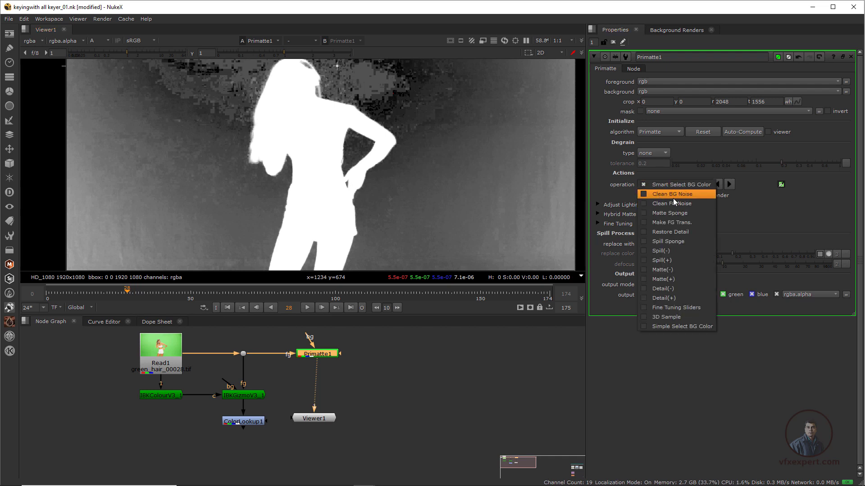
pyautogui.click(682, 196)
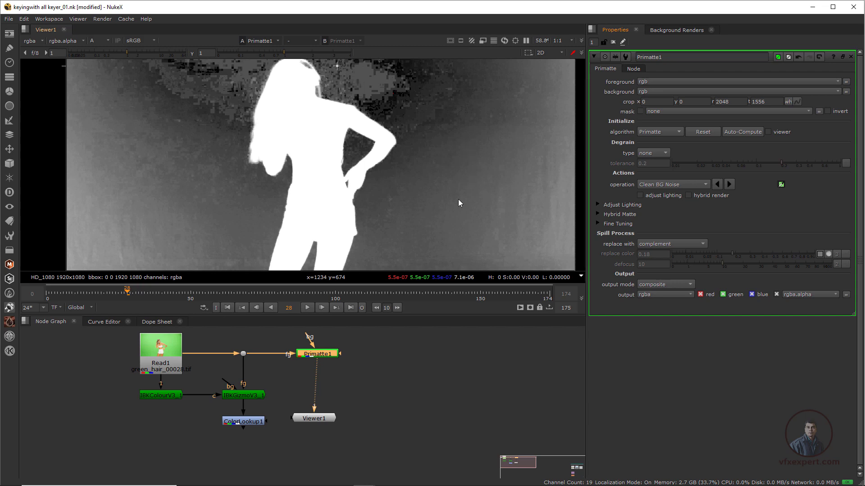
pyautogui.moveTo(458, 161)
pyautogui.keyDown('ctrl'); pyautogui.mouseDown()
pyautogui.moveTo(465, 199)
pyautogui.moveTo(475, 136)
pyautogui.moveTo(436, 118)
pyautogui.moveTo(470, 111)
pyautogui.mouseUp(); pyautogui.keyUp('ctrl')
pyautogui.keyDown('ctrl'); pyautogui.moveTo(499, 168); pyautogui.dragTo(491, 190); pyautogui.keyUp('ctrl')
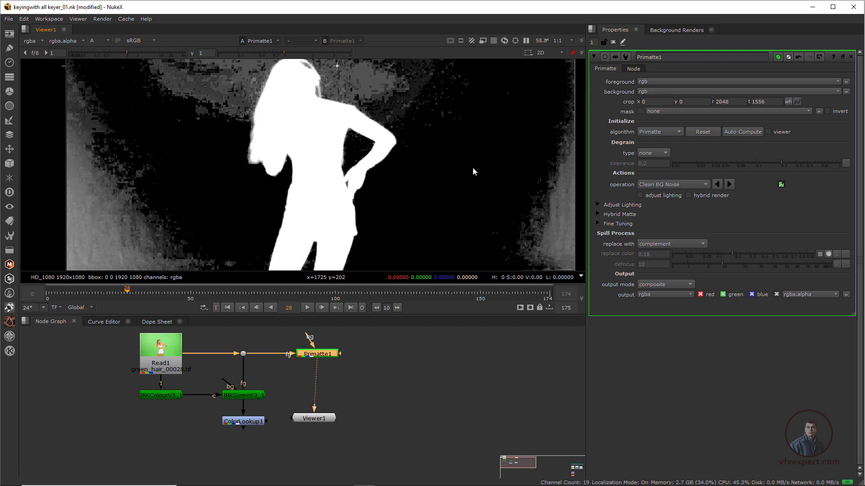
pyautogui.keyDown('ctrl'); pyautogui.moveTo(415, 101); pyautogui.dragTo(386, 75); pyautogui.keyUp('ctrl')
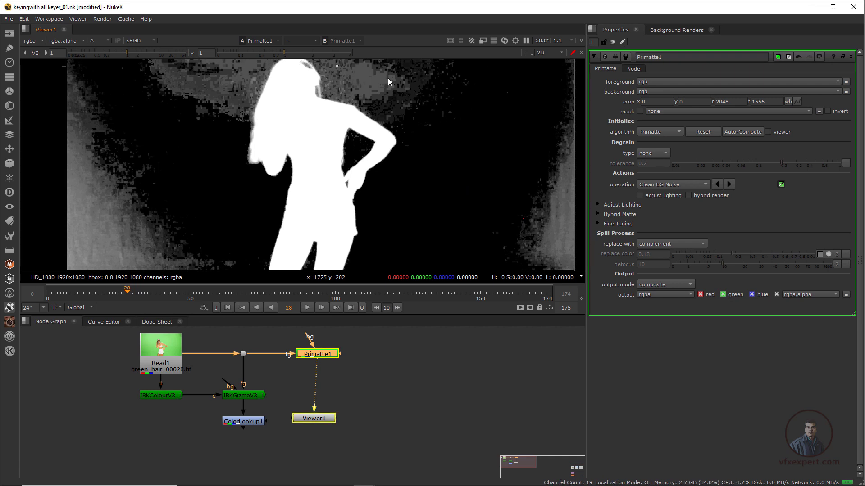
pyautogui.keyDown('ctrl'); pyautogui.moveTo(166, 86); pyautogui.dragTo(225, 140); pyautogui.keyUp('ctrl')
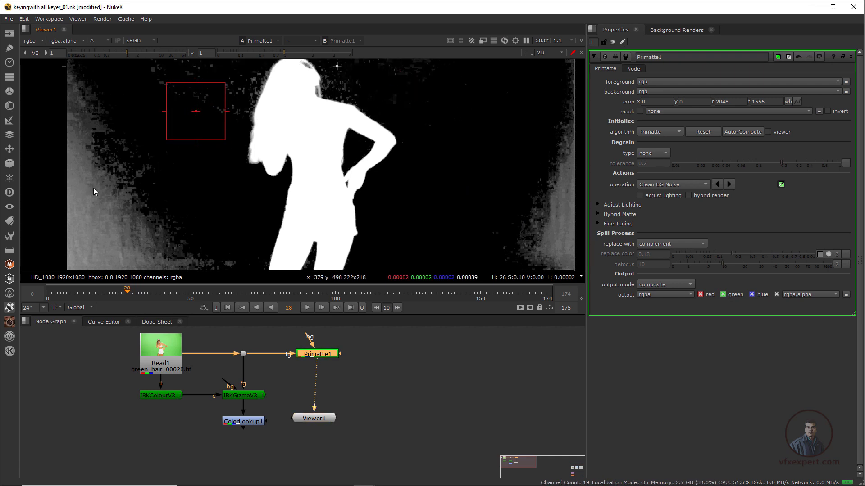
pyautogui.keyDown('ctrl'); pyautogui.moveTo(94, 188); pyautogui.dragTo(165, 244); pyautogui.keyUp('ctrl')
# Clean the remaining background noise by sampling boxes around the head, the upper backdrop on both sides and the lower-left corner
pyautogui.keyDown('ctrl'); pyautogui.keyDown('shift'); pyautogui.moveTo(174, 182); pyautogui.dragTo(181, 174); pyautogui.keyUp('shift'); pyautogui.keyUp('ctrl')
pyautogui.moveTo(196, 96); pyautogui.dragTo(228, 163, button='middle')
pyautogui.keyDown('ctrl'); pyautogui.keyDown('shift'); pyautogui.moveTo(371, 136); pyautogui.dragTo(413, 170); pyautogui.keyUp('shift'); pyautogui.keyUp('ctrl')
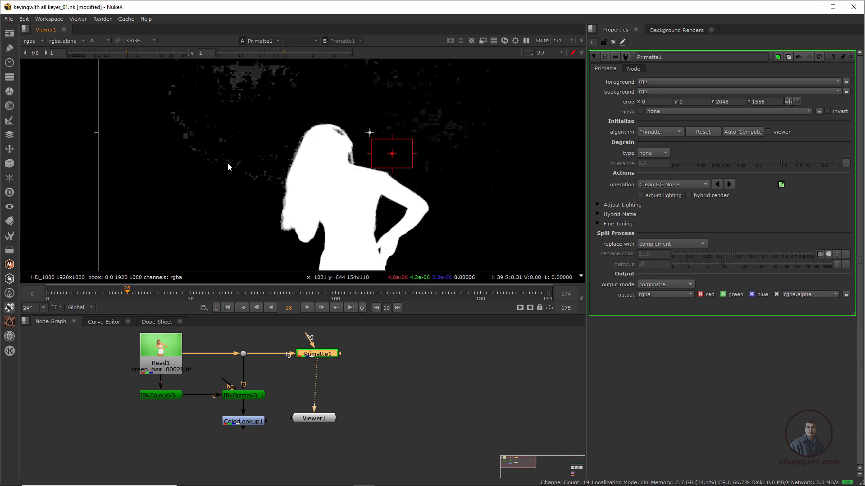
pyautogui.keyDown('ctrl'); pyautogui.keyDown('shift'); pyautogui.moveTo(166, 84); pyautogui.dragTo(228, 193); pyautogui.keyUp('shift'); pyautogui.keyUp('ctrl')
pyautogui.keyDown('ctrl'); pyautogui.keyDown('shift'); pyautogui.moveTo(441, 102); pyautogui.dragTo(502, 190); pyautogui.keyUp('shift'); pyautogui.keyUp('ctrl')
pyautogui.keyDown('ctrl'); pyautogui.keyDown('shift'); pyautogui.moveTo(410, 104); pyautogui.dragTo(452, 154); pyautogui.keyUp('shift'); pyautogui.keyUp('ctrl')
pyautogui.moveTo(179, 261); pyautogui.dragTo(188, 169, button='middle')
pyautogui.keyDown('ctrl'); pyautogui.keyDown('shift'); pyautogui.moveTo(114, 180); pyautogui.dragTo(170, 234); pyautogui.keyUp('shift'); pyautogui.keyUp('ctrl')
pyautogui.scroll(-1, 243, 211)
pyautogui.moveTo(305, 215); pyautogui.dragTo(260, 215, button='middle')
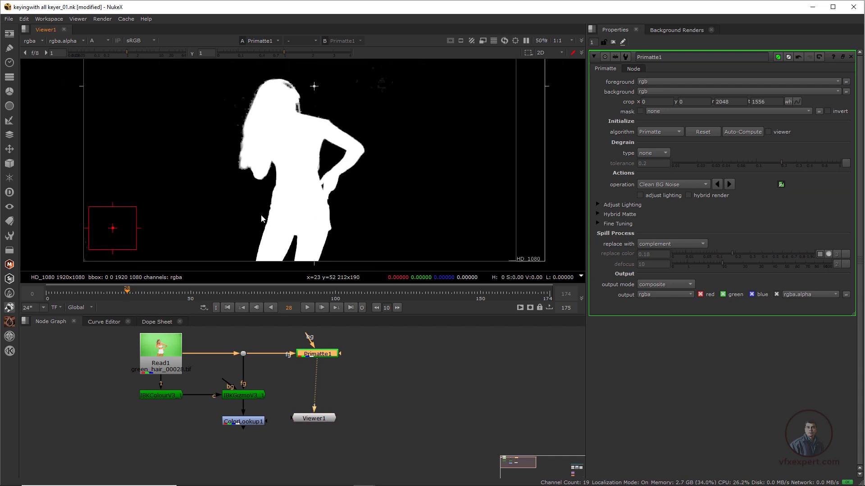
# Sample the woman's shorts with Primatte's Clean FG Noise while checking at viewer gamma 0.008, and reset the gamma to 1
pyautogui.scroll(1, 390, 200)
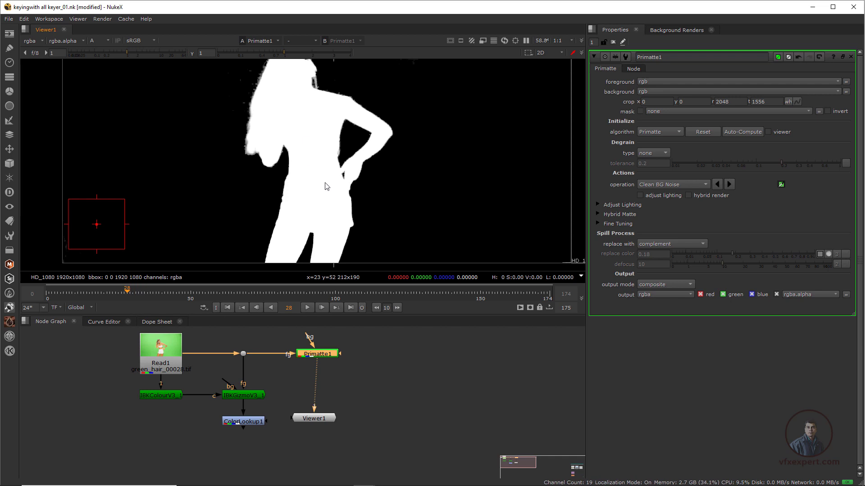
pyautogui.moveTo(285, 53); pyautogui.dragTo(224, 53)
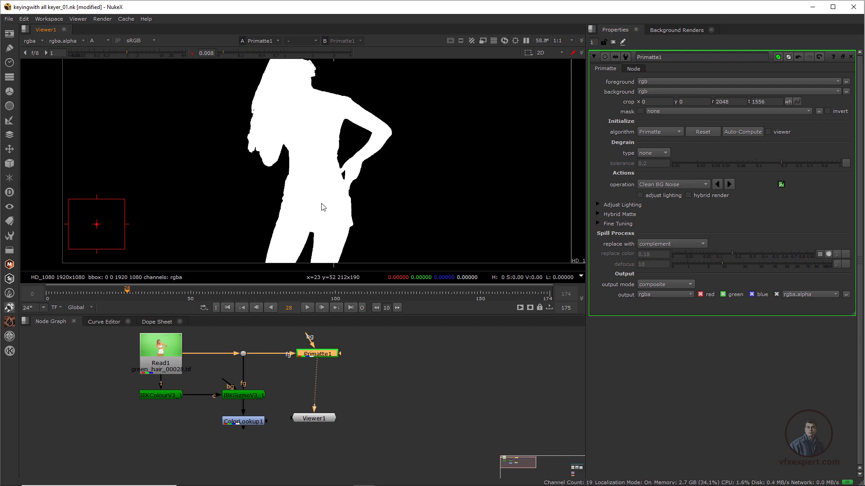
pyautogui.click(689, 185)
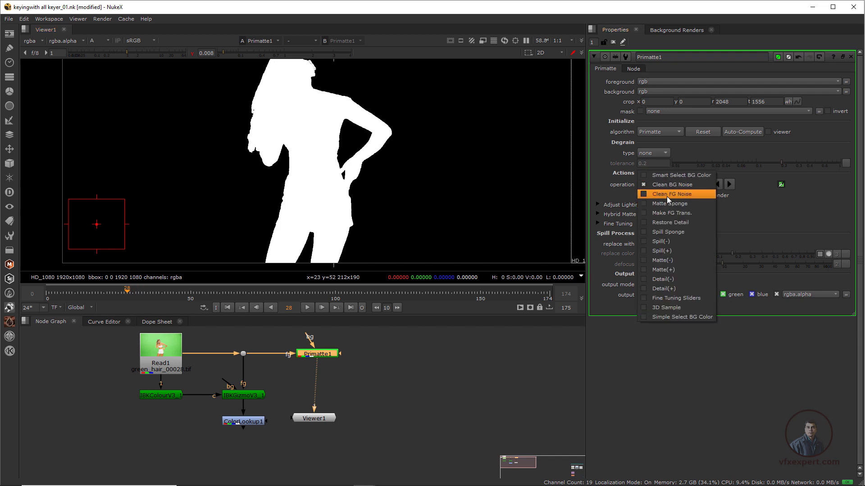
pyautogui.click(667, 194)
pyautogui.keyDown('ctrl'); pyautogui.click(319, 199); pyautogui.keyUp('ctrl')
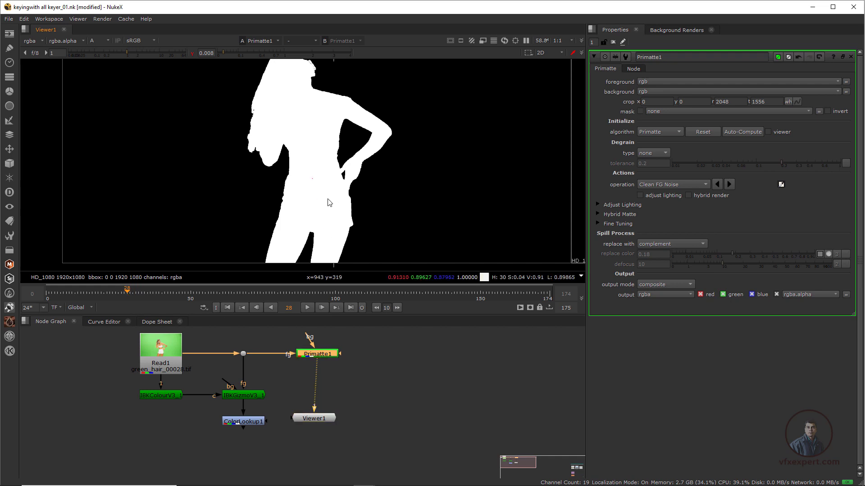
pyautogui.keyDown('ctrl'); pyautogui.click(327, 200); pyautogui.keyUp('ctrl')
pyautogui.keyDown('ctrl'); pyautogui.click(325, 217); pyautogui.keyUp('ctrl')
pyautogui.keyDown('ctrl'); pyautogui.click(324, 200); pyautogui.keyUp('ctrl')
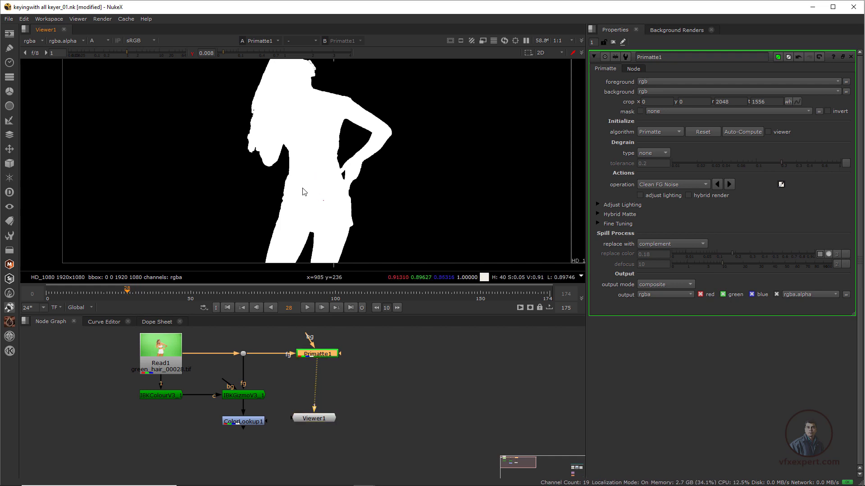
pyautogui.click(193, 53)
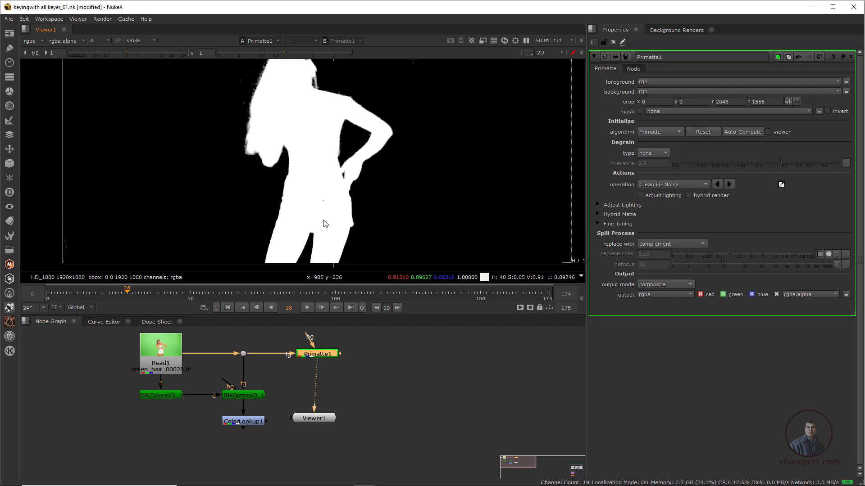
# View the ColorLookup output at gamma 0.125 to compare the IBK matte's solid areas and hair edges, and reset the gamma
pyautogui.click(255, 421)
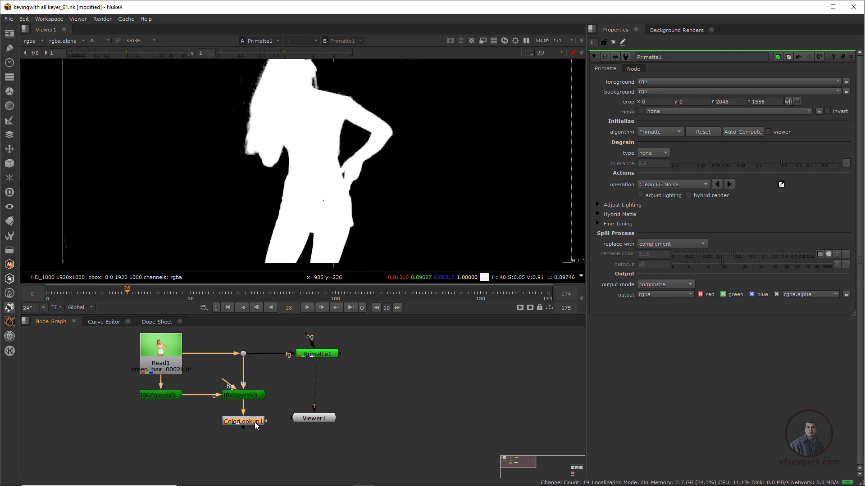
pyautogui.press('1')
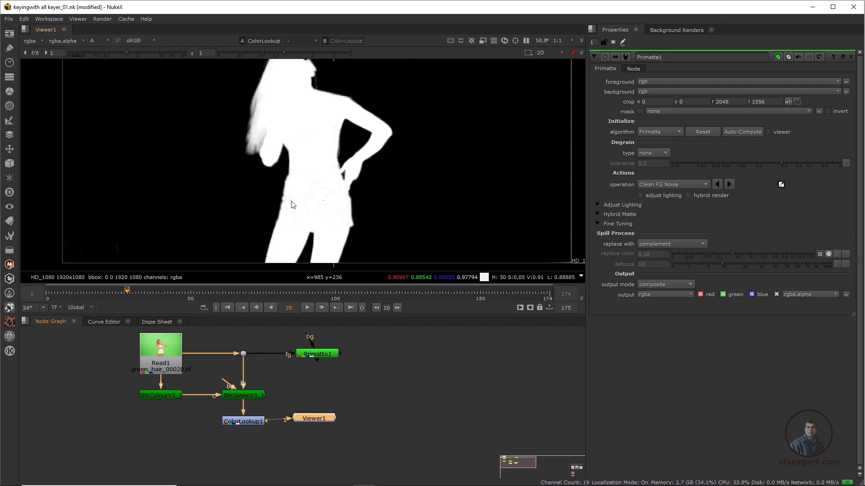
pyautogui.moveTo(260, 53); pyautogui.dragTo(240, 53)
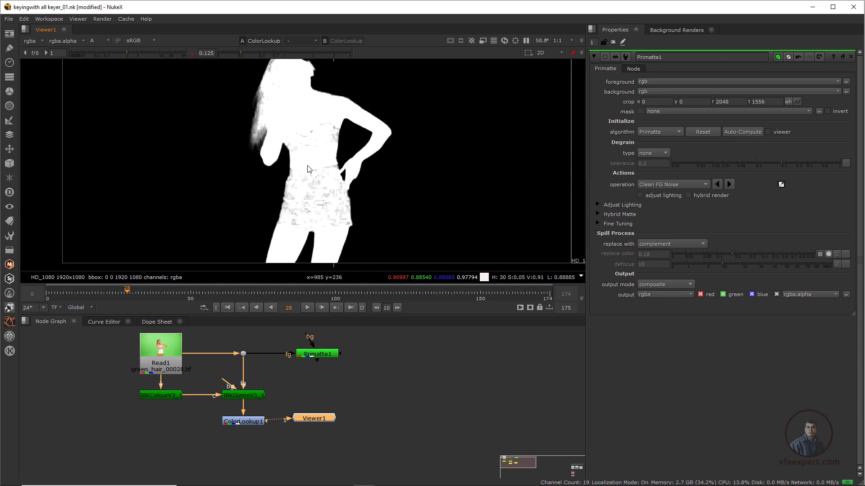
pyautogui.click(192, 54)
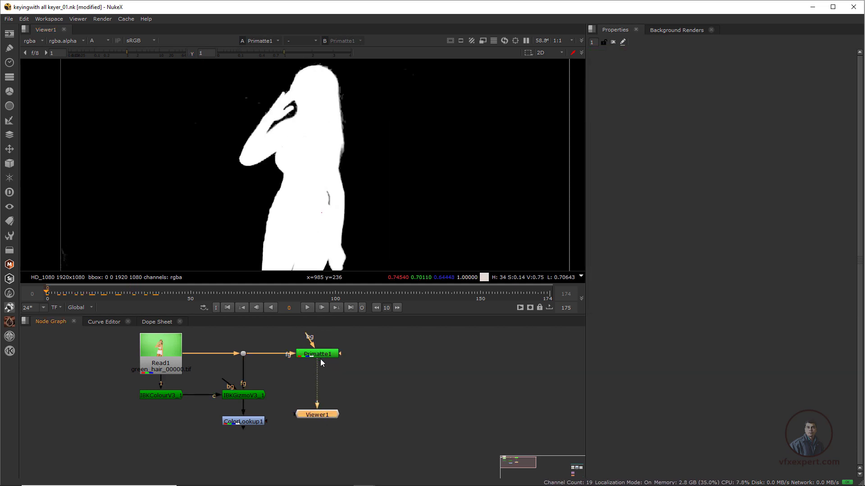
# Add an Erode (fast) node after Primatte1 and set its size to -6 to shrink the core matte
pyautogui.click(320, 355)
pyautogui.press('Tab')
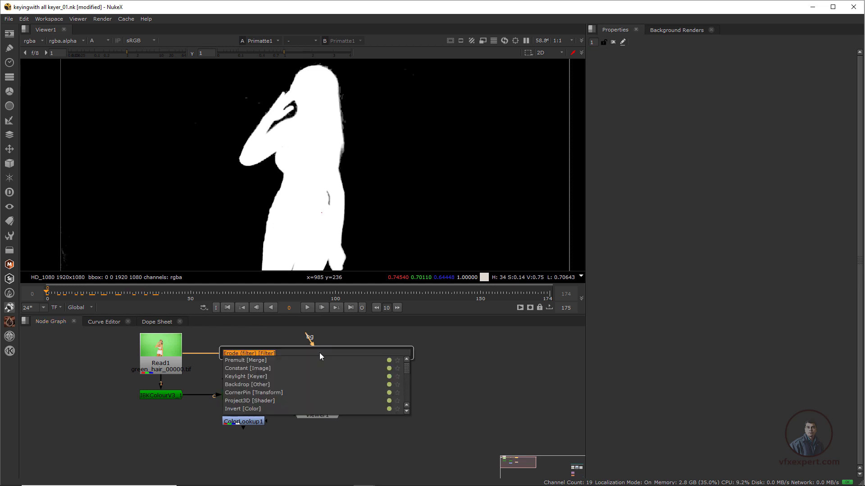
pyautogui.write('ero')
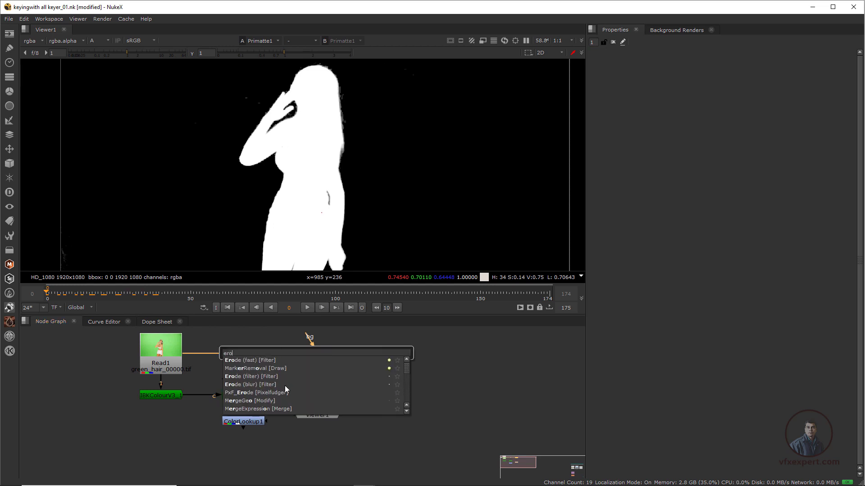
pyautogui.click(264, 361)
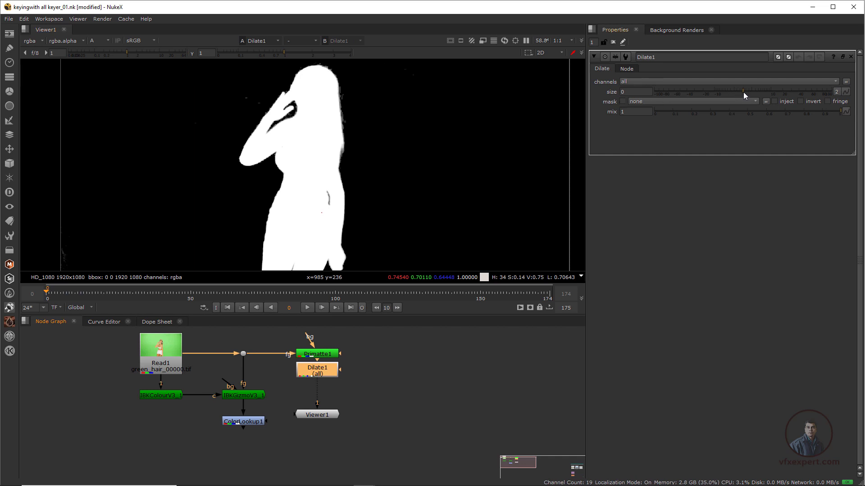
pyautogui.moveTo(743, 92); pyautogui.dragTo(721, 90)
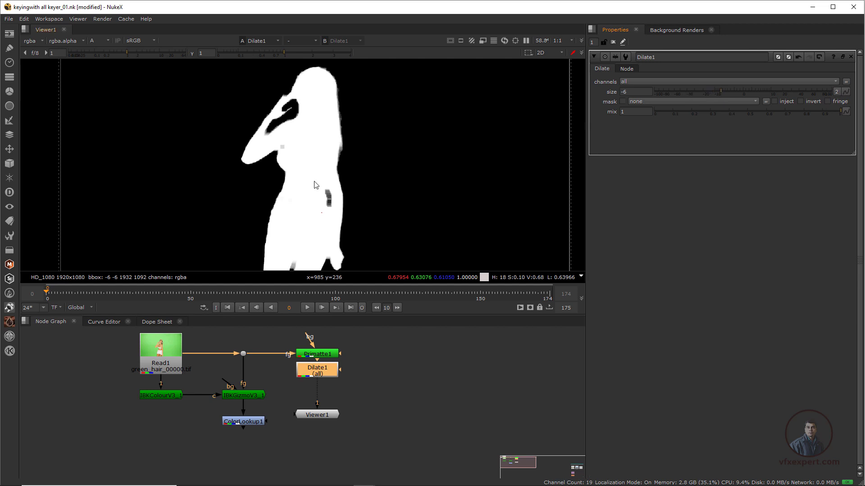
# Insert a Blur node after Dilate1, limit it to the alpha channel and set its size to 4.2
pyautogui.moveTo(323, 418); pyautogui.dragTo(323, 430)
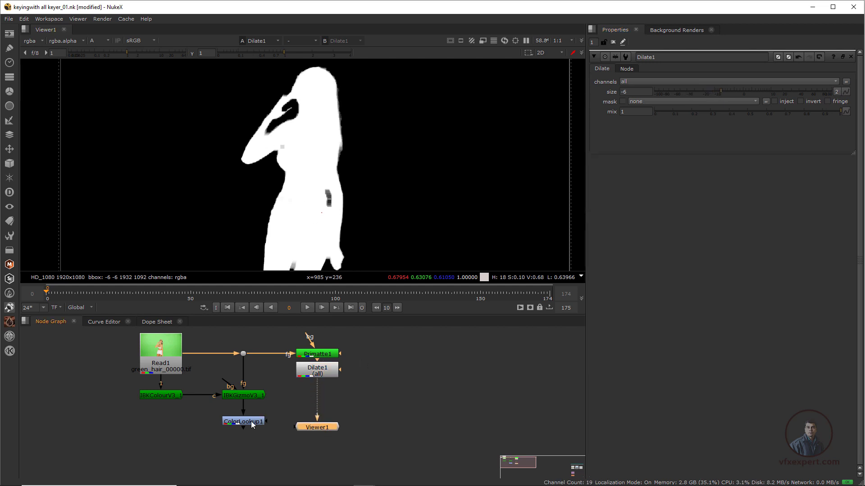
pyautogui.click(323, 376)
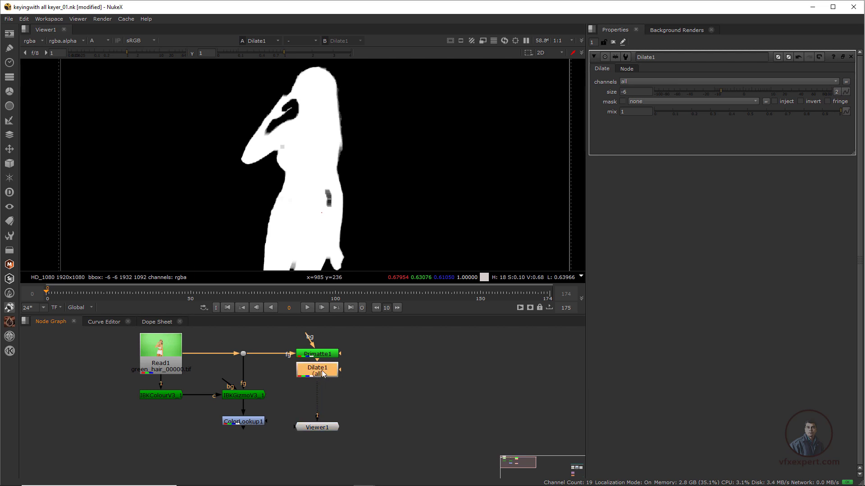
pyautogui.press('Tab')
pyautogui.write('blur')
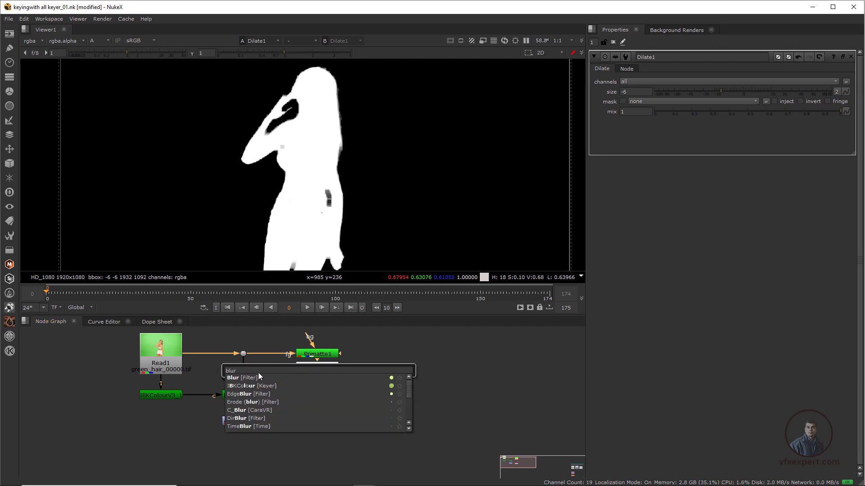
pyautogui.click(258, 375)
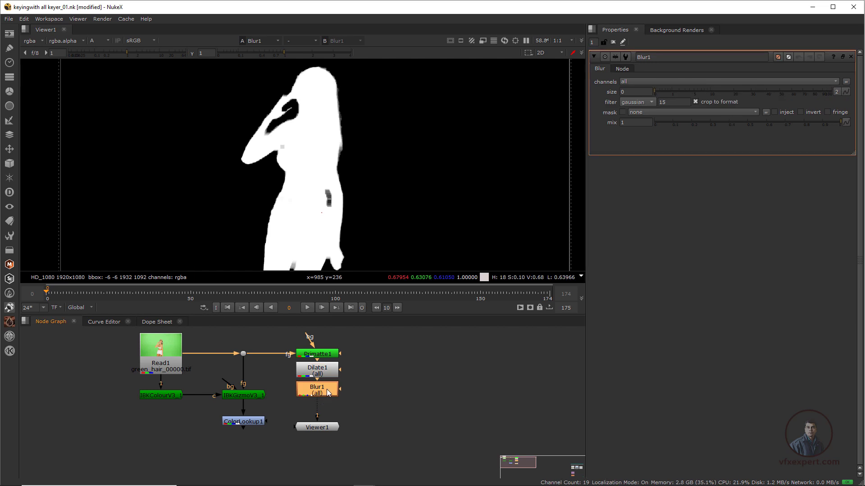
pyautogui.click(638, 81)
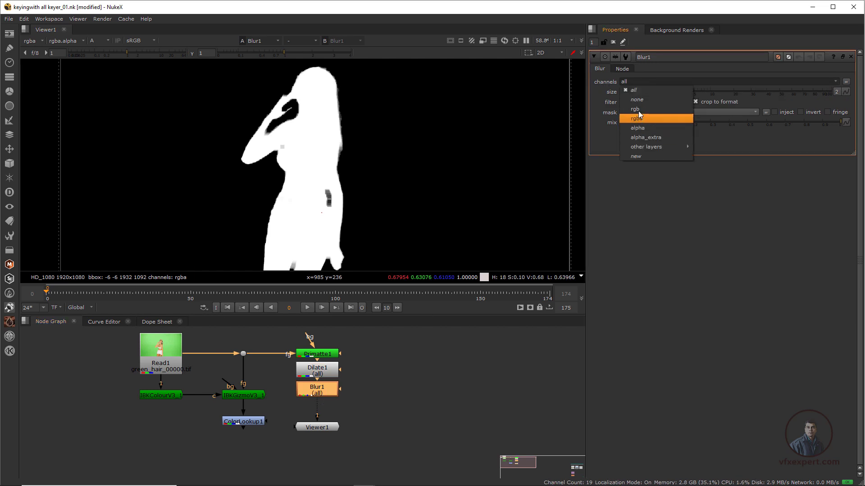
pyautogui.click(642, 129)
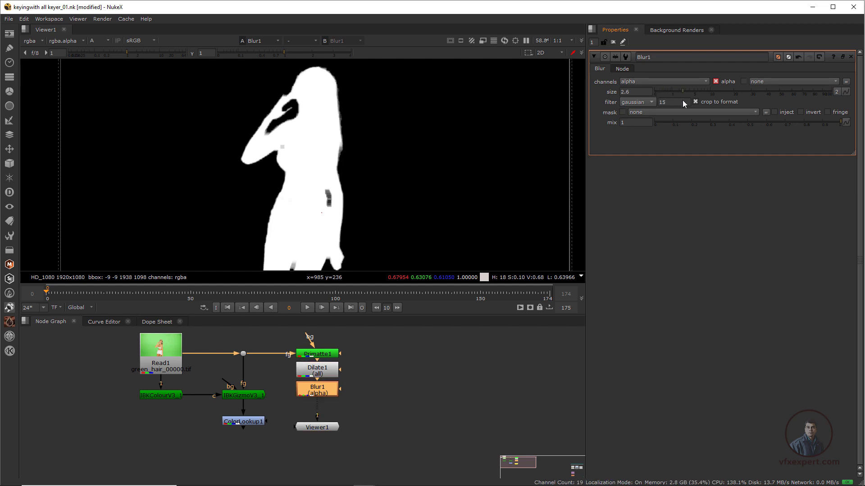
pyautogui.moveTo(657, 95); pyautogui.dragTo(690, 94)
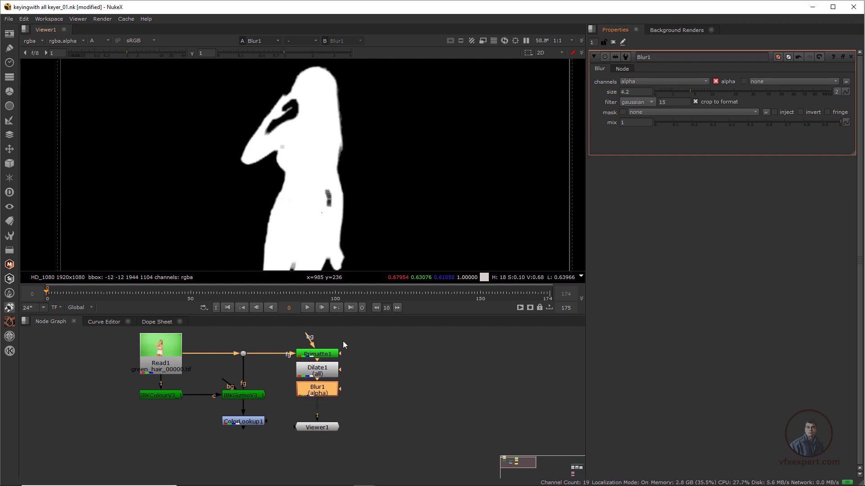
# View the ColorLookup1 output at gamma 0.24 to inspect the IBK matte's body area, and reset the gamma to 1
pyautogui.moveTo(342, 405); pyautogui.dragTo(347, 410, button='middle')
pyautogui.moveTo(370, 342); pyautogui.dragTo(327, 448)
pyautogui.click(250, 429)
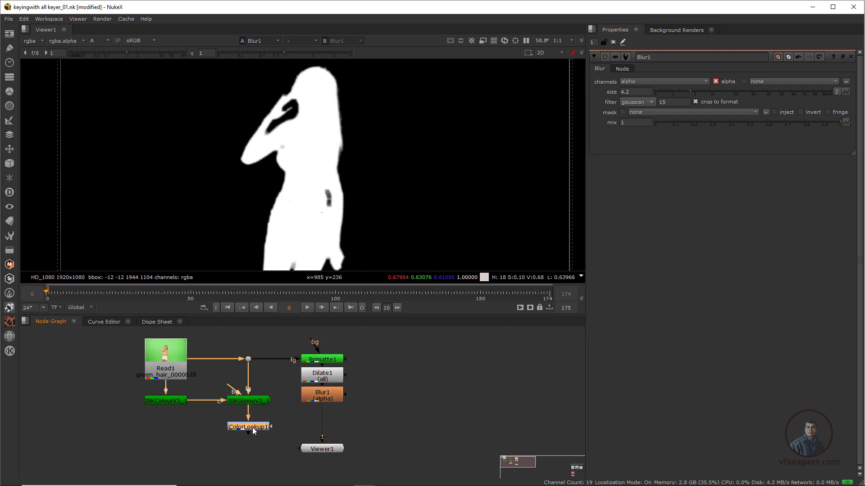
pyautogui.press('1')
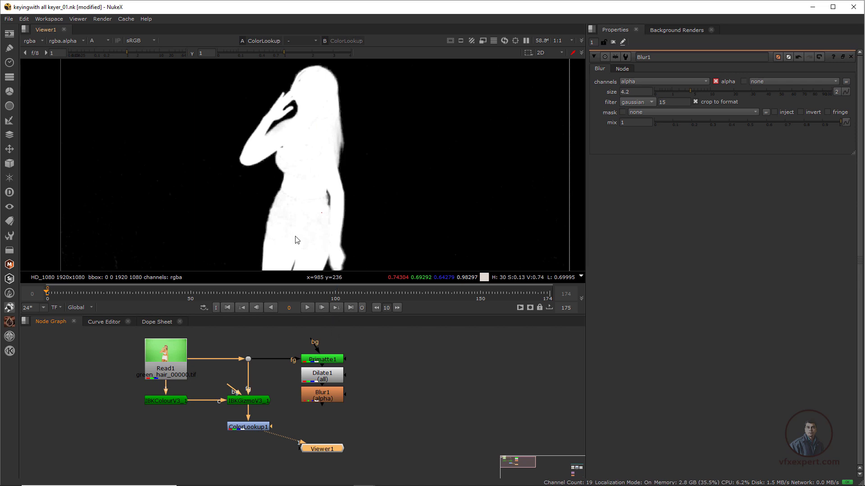
pyautogui.moveTo(287, 52); pyautogui.dragTo(249, 52)
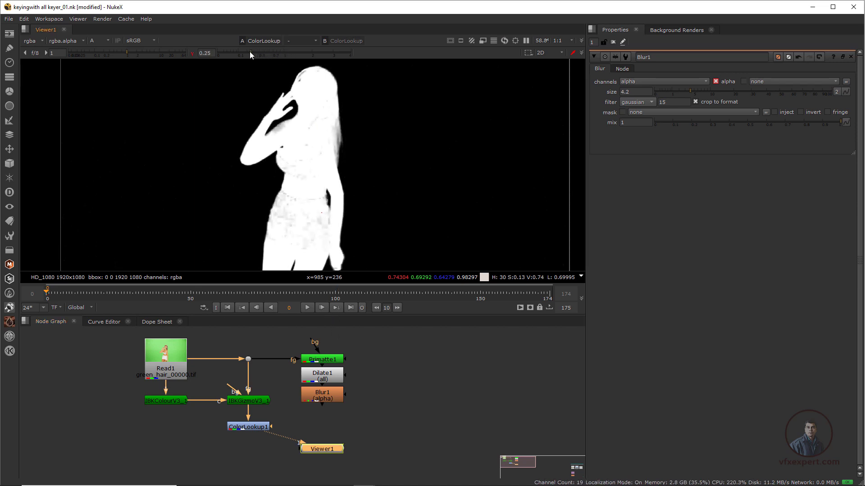
pyautogui.scroll(2, 296, 210)
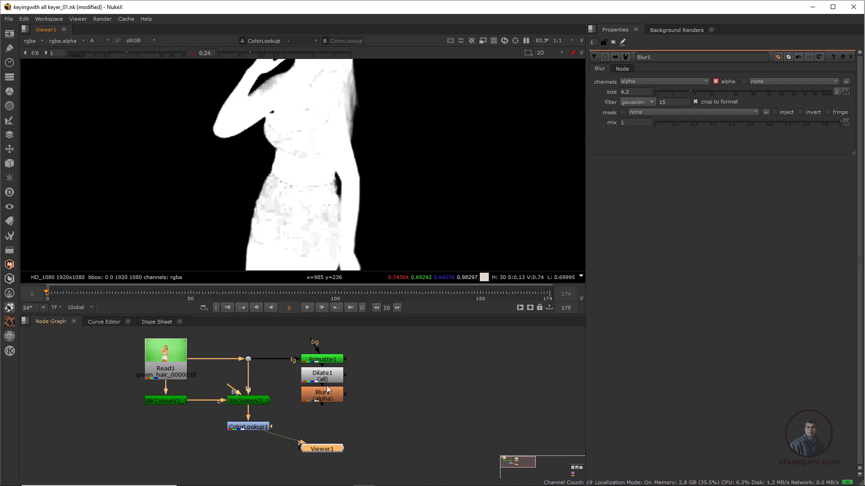
pyautogui.click(192, 53)
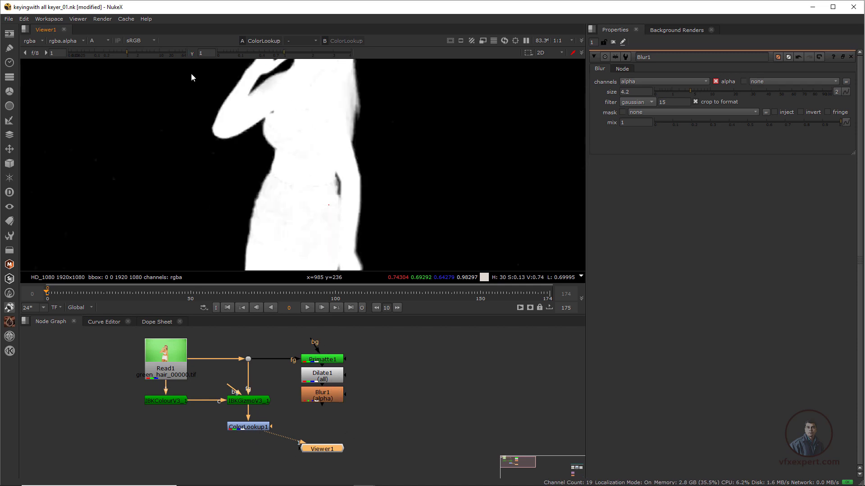
# Add a Merge node with its B input from ColorLookup1 and its A input from Blur1, and view its output
pyautogui.moveTo(328, 451); pyautogui.dragTo(253, 458)
pyautogui.click(336, 445)
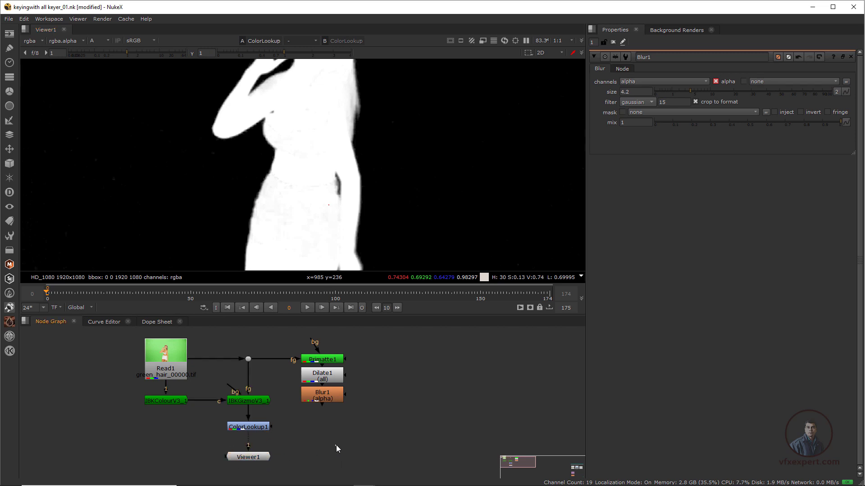
pyautogui.press('Tab')
pyautogui.write('mer')
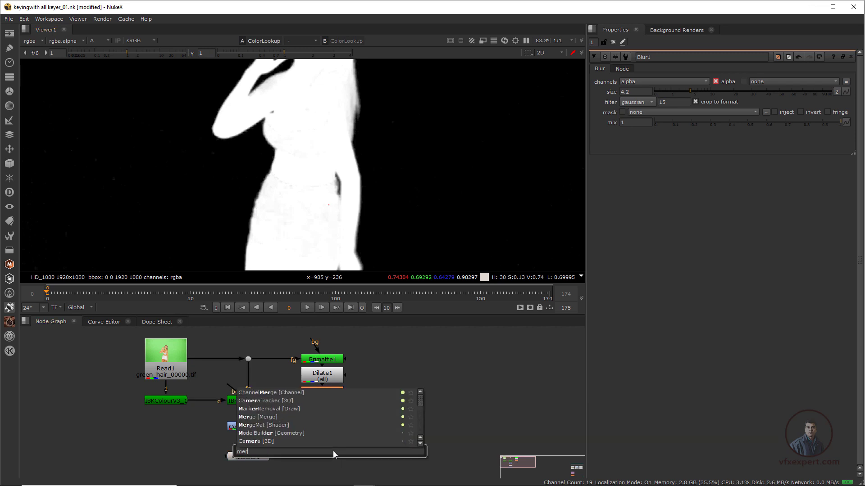
pyautogui.click(257, 416)
pyautogui.moveTo(336, 453); pyautogui.dragTo(253, 430)
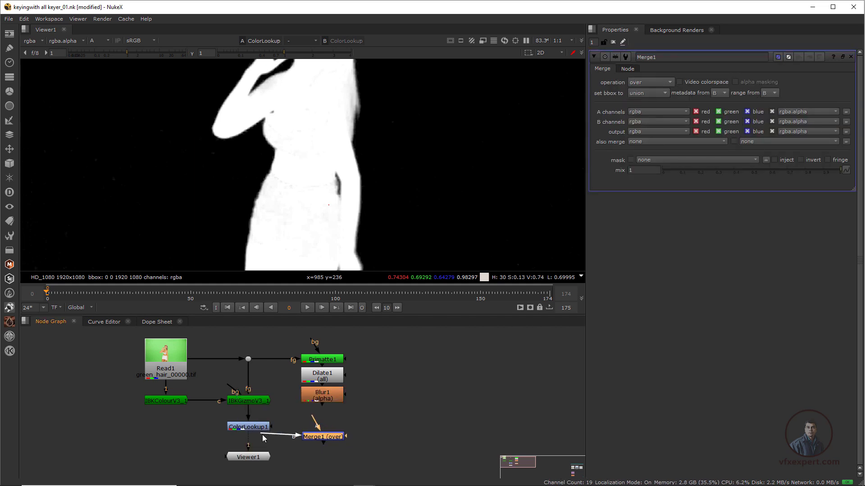
pyautogui.moveTo(323, 436); pyautogui.dragTo(322, 396)
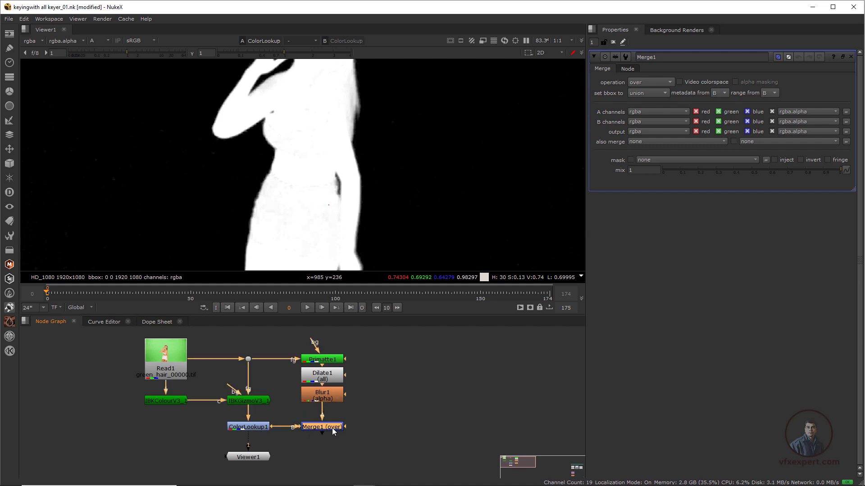
pyautogui.press('1')
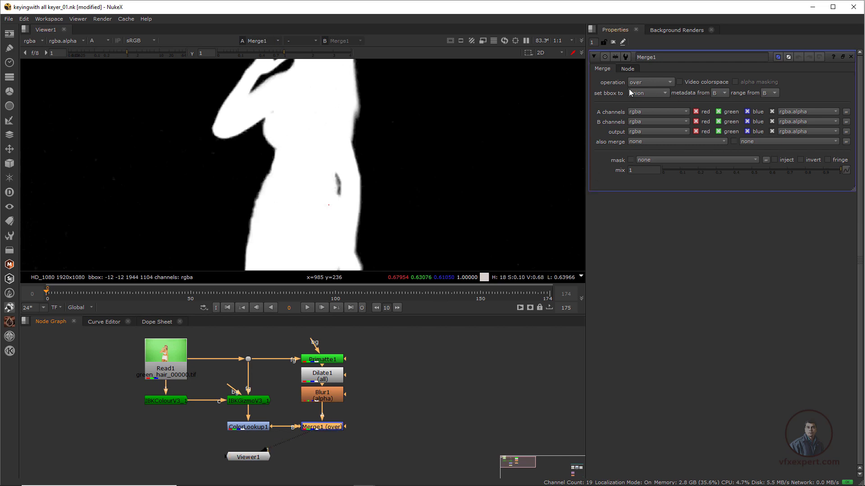
# Set the Merge1 operation to max and place the Viewer node beneath it
pyautogui.click(662, 83)
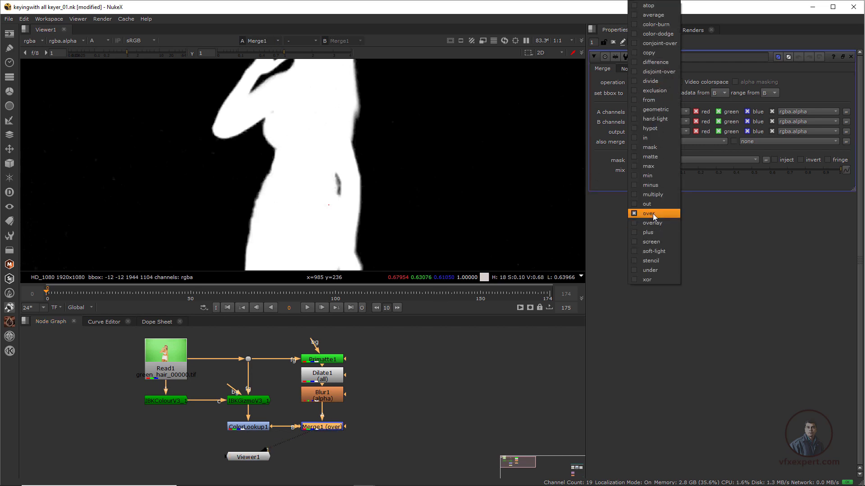
pyautogui.click(655, 166)
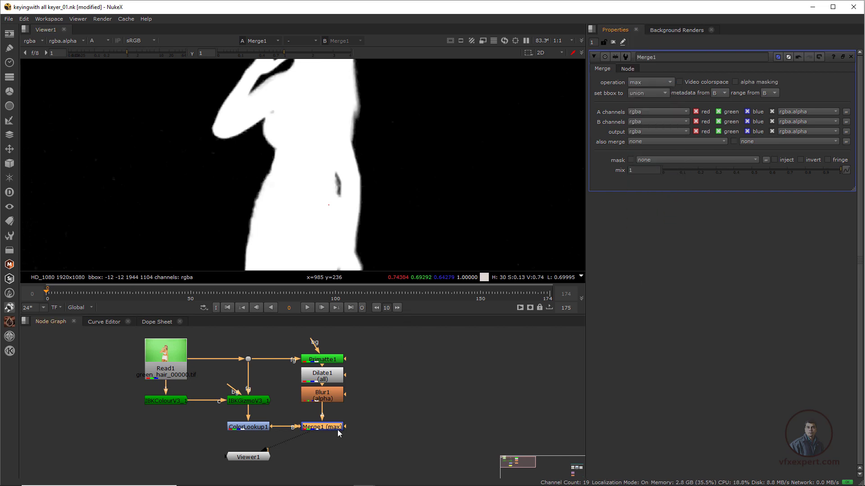
pyautogui.moveTo(247, 457); pyautogui.dragTo(322, 460)
pyautogui.click(318, 428)
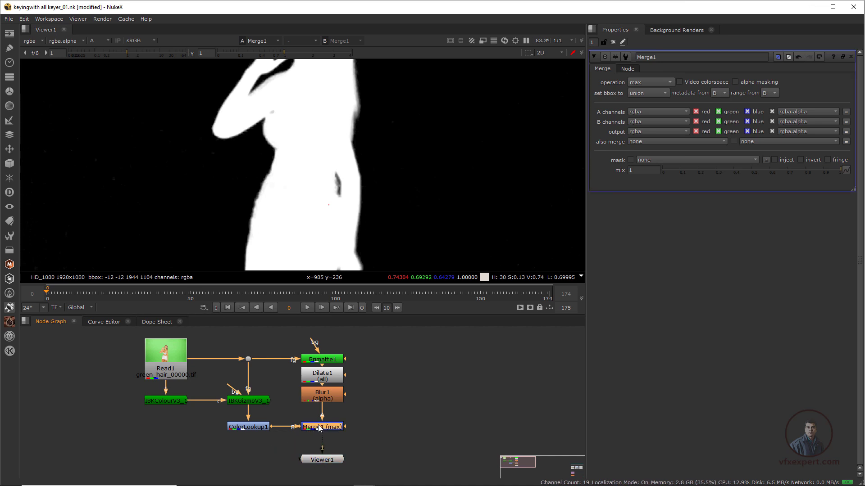
# Examine the merged matte's solid areas and edges at viewer gamma 0.1
pyautogui.click(323, 159)
pyautogui.scroll(-2, 328, 182)
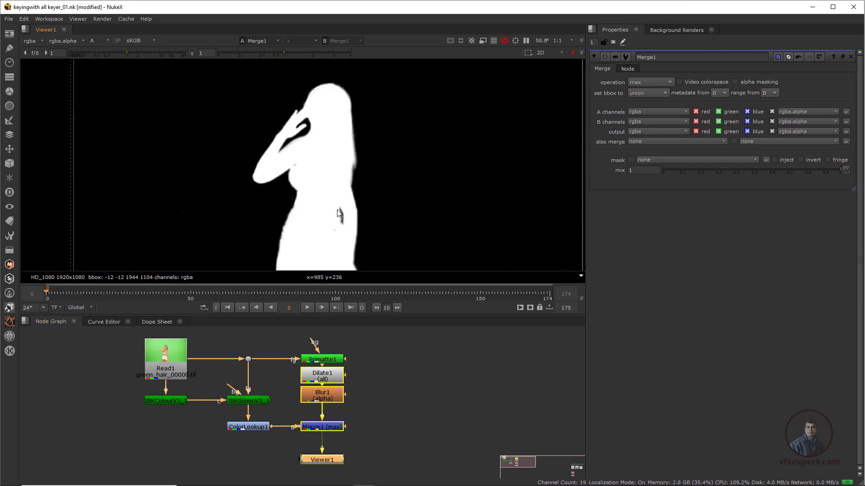
pyautogui.moveTo(285, 52); pyautogui.dragTo(240, 50)
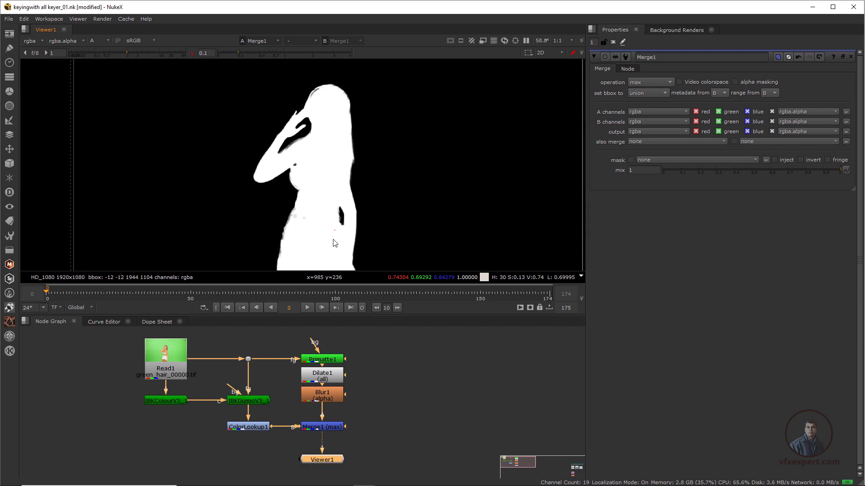
pyautogui.scroll(1, 315, 218)
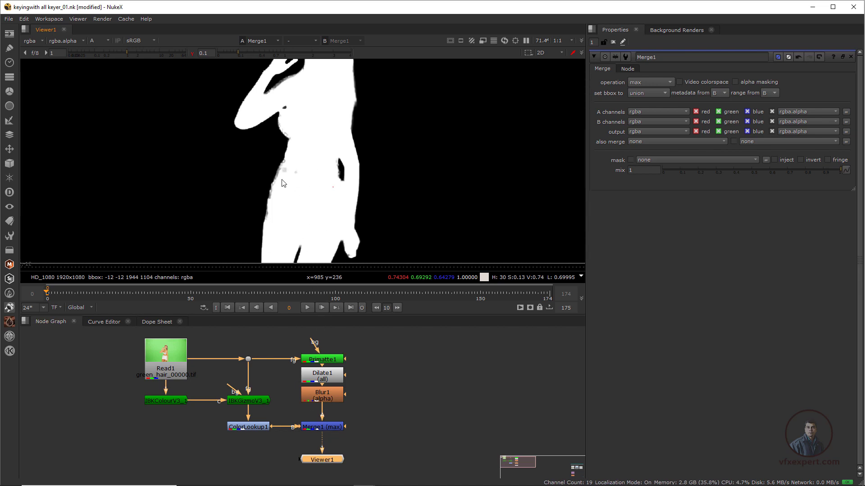
# Slightly reduce the size of Blur1 and set the size of Dilate1 to -5
pyautogui.doubleClick(333, 398)
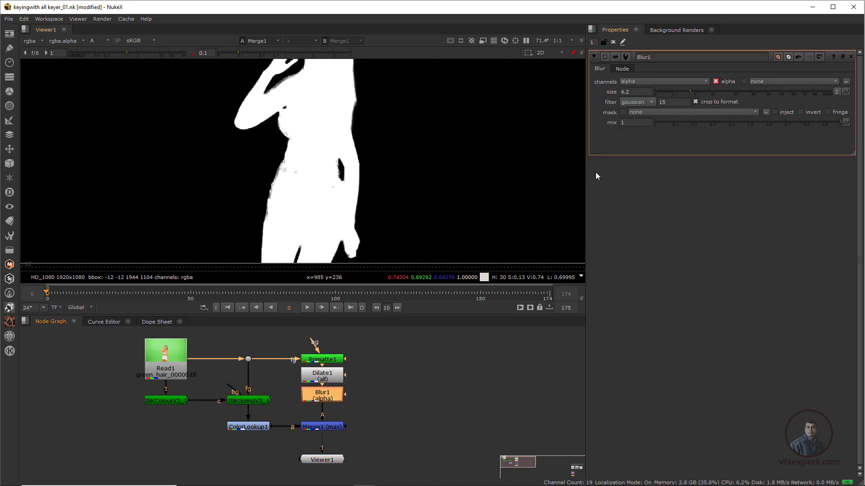
pyautogui.moveTo(690, 91); pyautogui.dragTo(683, 89)
pyautogui.doubleClick(327, 375)
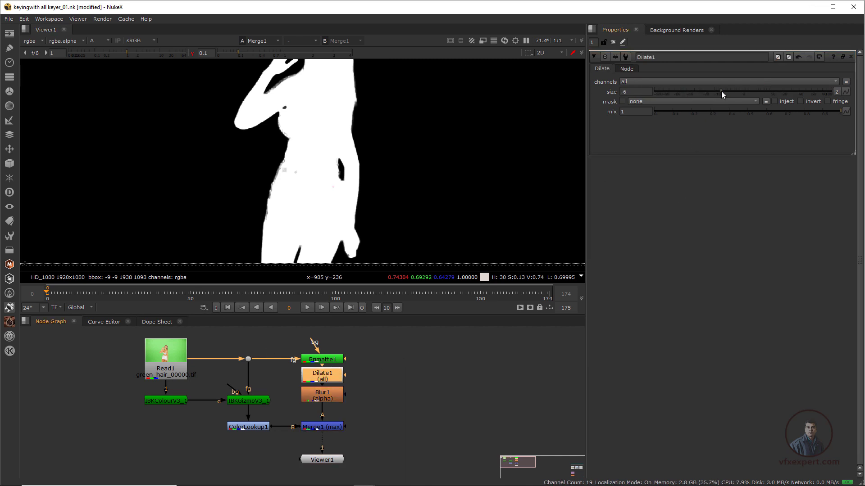
pyautogui.moveTo(720, 91); pyautogui.dragTo(721, 93)
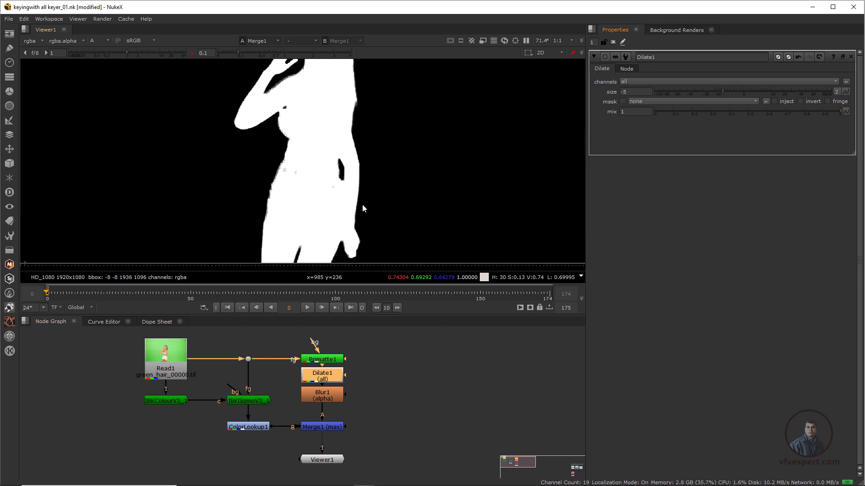
# Reset the viewer gamma to 1 and scrub through the shot, including frames 27 and 45, to check the combined matte
pyautogui.scroll(-2, 362, 204)
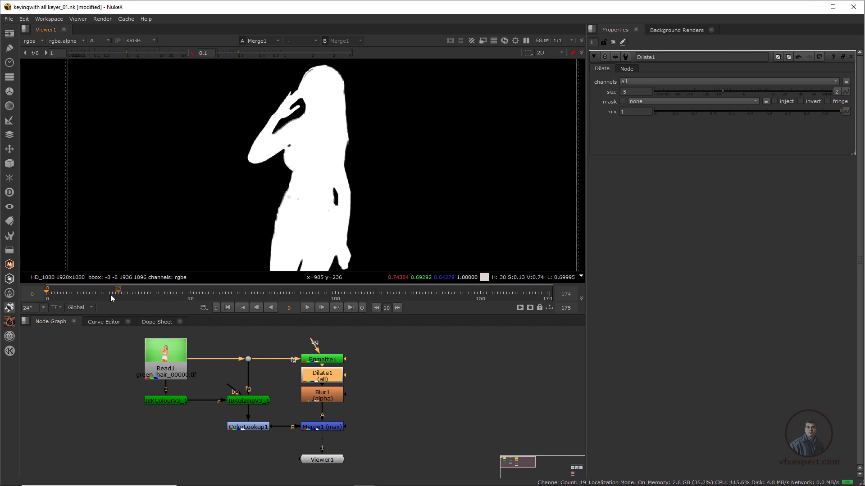
pyautogui.click(190, 54)
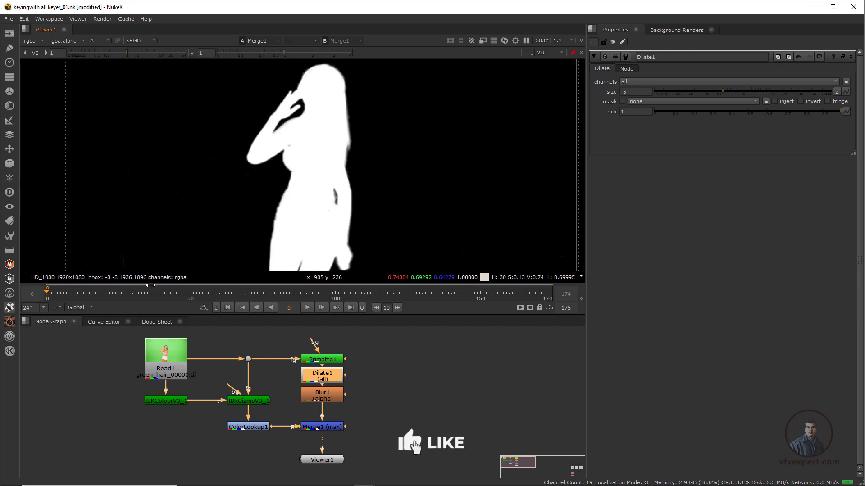
pyautogui.click(75, 295)
pyautogui.click(124, 303)
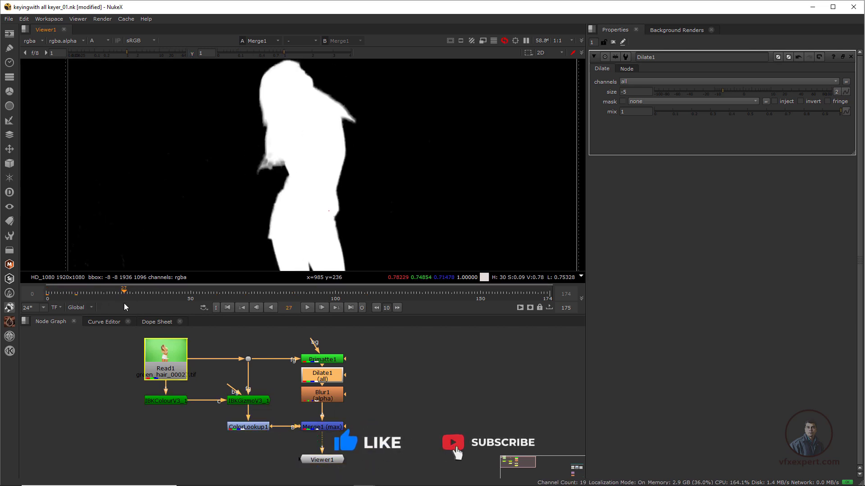
pyautogui.click(161, 307)
pyautogui.click(177, 309)
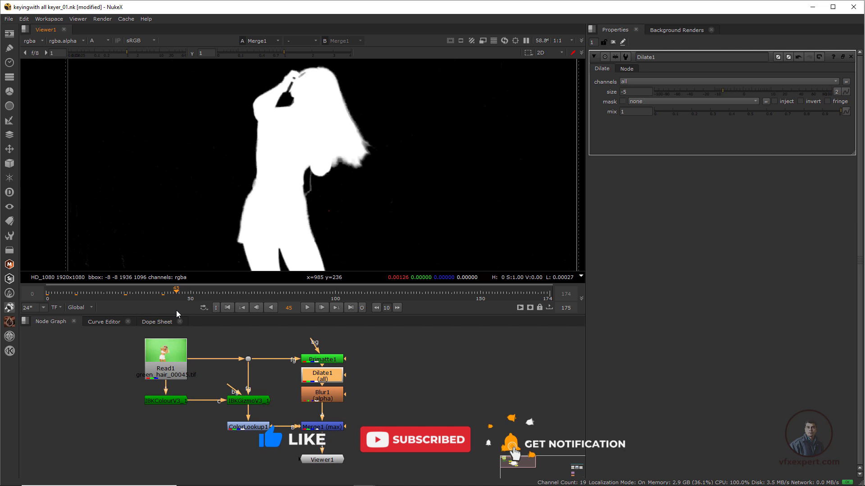
pyautogui.click(204, 317)
pyautogui.moveTo(204, 317); pyautogui.dragTo(223, 325)
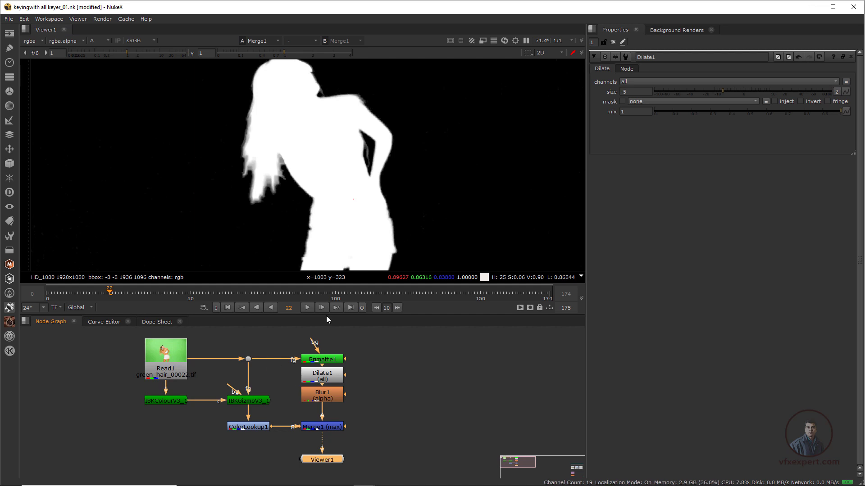
# Enlarge the node graph area and add a Copy node in the empty space beside the Merge1 branch
pyautogui.moveTo(326, 316); pyautogui.dragTo(326, 281)
pyautogui.moveTo(344, 392); pyautogui.dragTo(291, 411, button='middle')
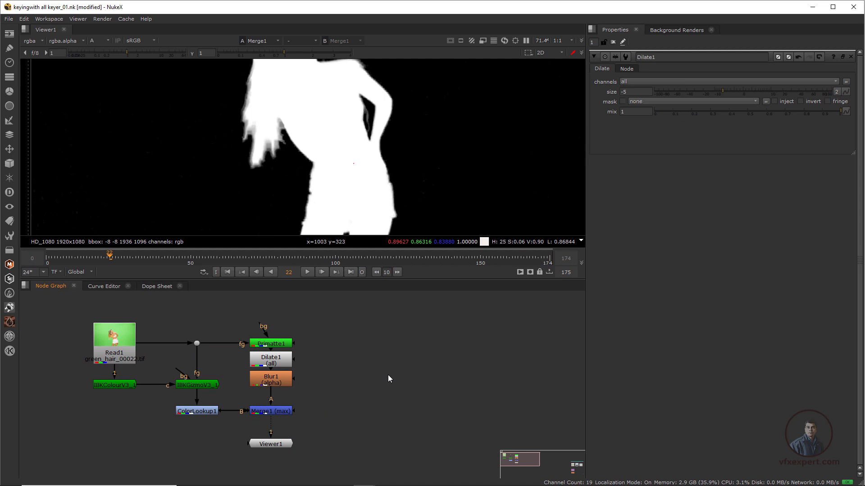
pyautogui.click(391, 382)
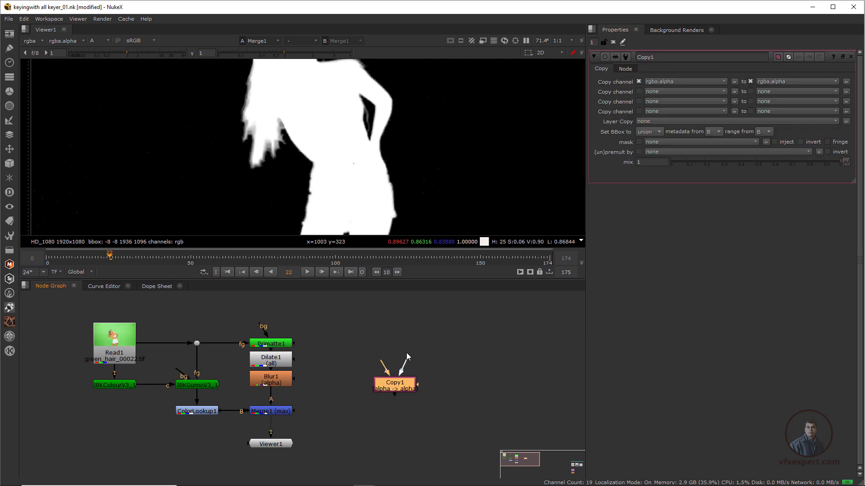
# Shift the Primatte1, Dilate1 and Blur1 branch down and extend the Read1 line with two more dots, one above Primatte1 and one beyond it
pyautogui.moveTo(302, 325); pyautogui.dragTo(275, 394)
pyautogui.click(286, 341)
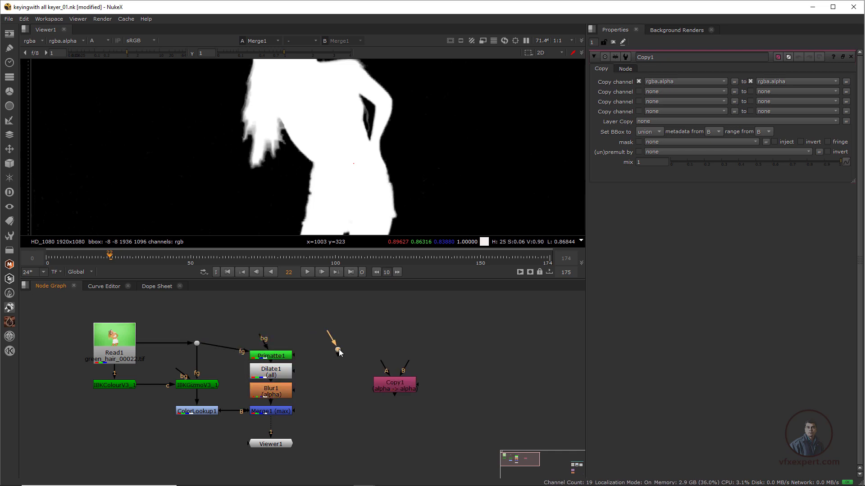
pyautogui.moveTo(326, 338); pyautogui.dragTo(195, 340)
pyautogui.moveTo(339, 351); pyautogui.dragTo(347, 316)
pyautogui.keyDown('ctrl'); pyautogui.click(272, 330); pyautogui.keyUp('ctrl')
pyautogui.moveTo(203, 344); pyautogui.dragTo(271, 330)
pyautogui.moveTo(347, 317); pyautogui.dragTo(347, 330)
pyautogui.moveTo(238, 343); pyautogui.dragTo(311, 395)
pyautogui.moveTo(271, 388); pyautogui.dragTo(271, 393)
pyautogui.moveTo(271, 329); pyautogui.dragTo(269, 344)
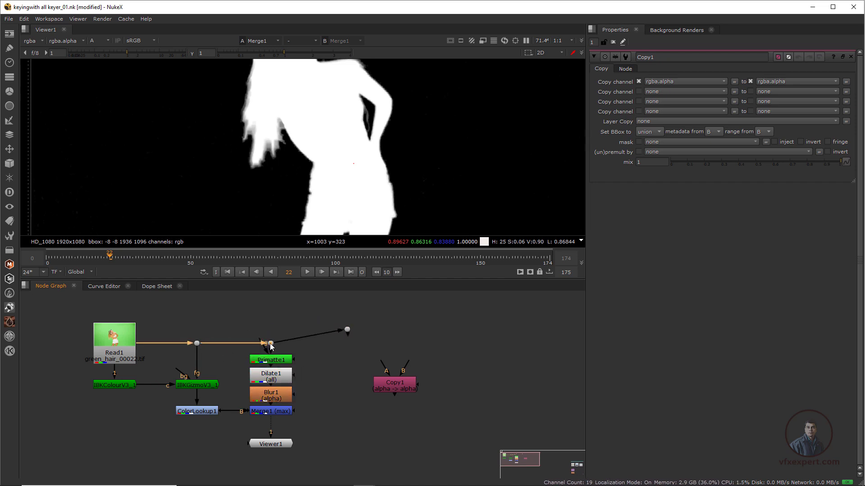
# Raise Read1 and its row of dots, and connect Copy1's B input to the last dot and its A input to Merge1
pyautogui.moveTo(62, 296); pyautogui.dragTo(300, 358)
pyautogui.moveTo(276, 358)
pyautogui.mouseDown()
pyautogui.moveTo(276, 337)
pyautogui.moveTo(277, 353)
pyautogui.mouseUp()
pyautogui.moveTo(347, 330); pyautogui.dragTo(351, 322)
pyautogui.moveTo(396, 384); pyautogui.dragTo(353, 322)
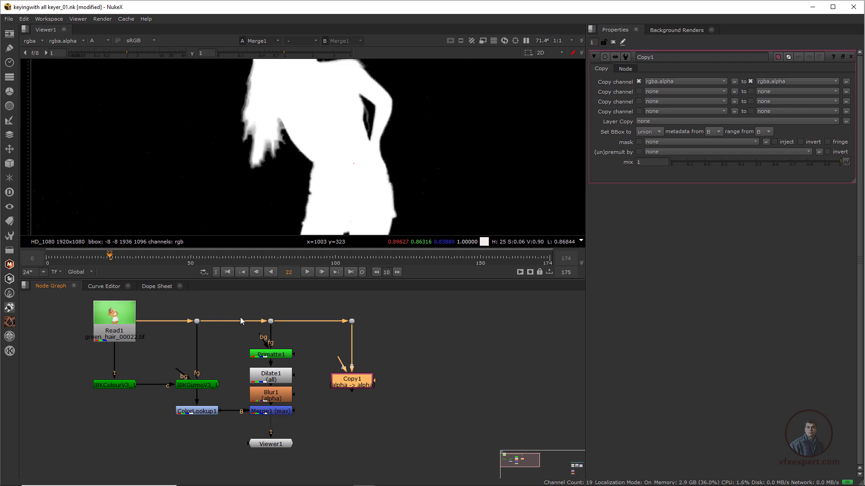
pyautogui.moveTo(357, 385); pyautogui.dragTo(291, 418)
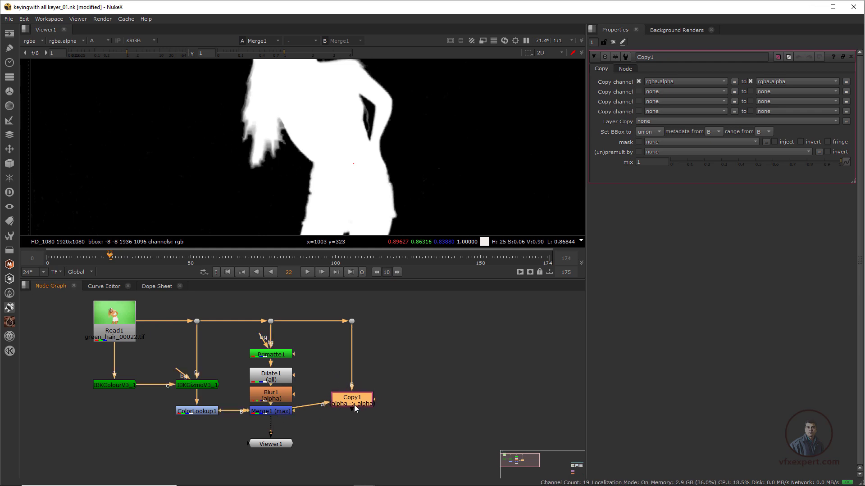
pyautogui.moveTo(354, 404); pyautogui.dragTo(355, 412)
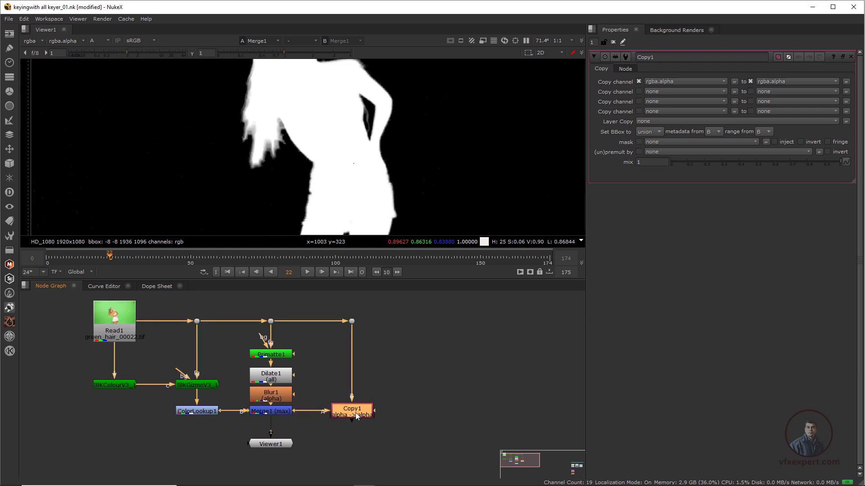
# View Copy1 and switch between its colour and alpha channels to check the copied matte
pyautogui.press('1')
pyautogui.press('a')
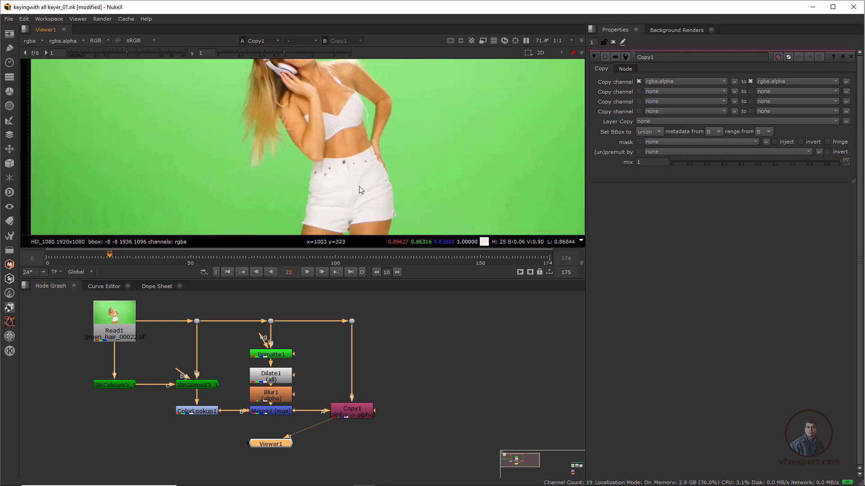
pyautogui.scroll(-2, 320, 181)
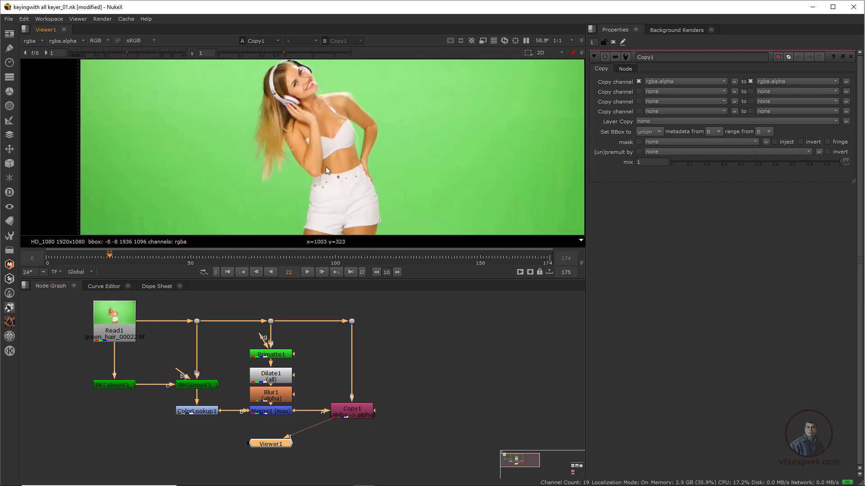
pyautogui.press('a')
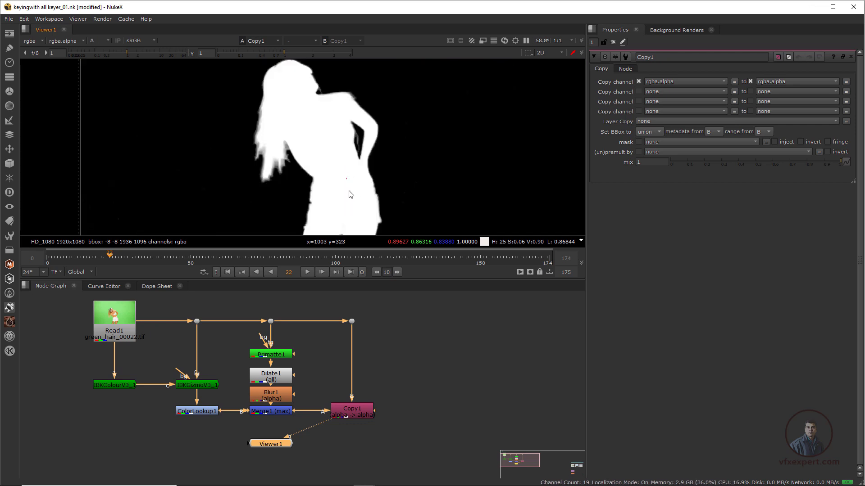
pyautogui.press('a')
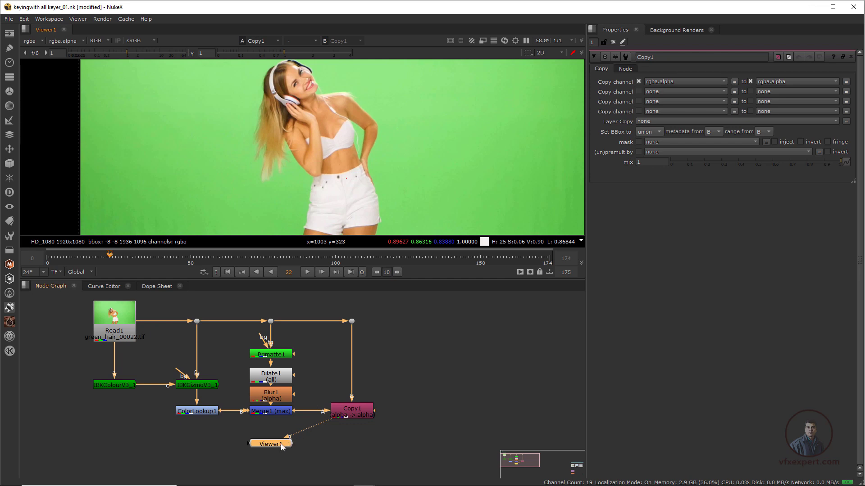
# Place the Viewer node beneath Copy1 and insert a Premult node after Copy1
pyautogui.moveTo(280, 444); pyautogui.dragTo(361, 448)
pyautogui.click(354, 415)
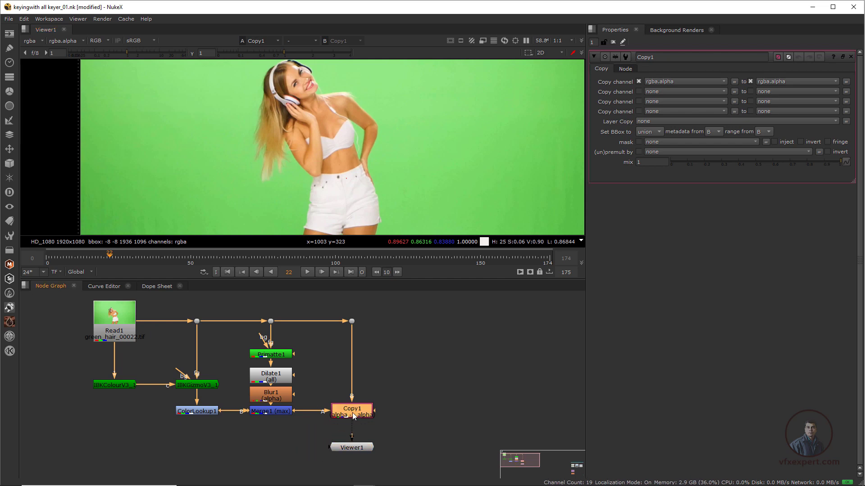
pyautogui.press('Tab')
pyautogui.write('pre')
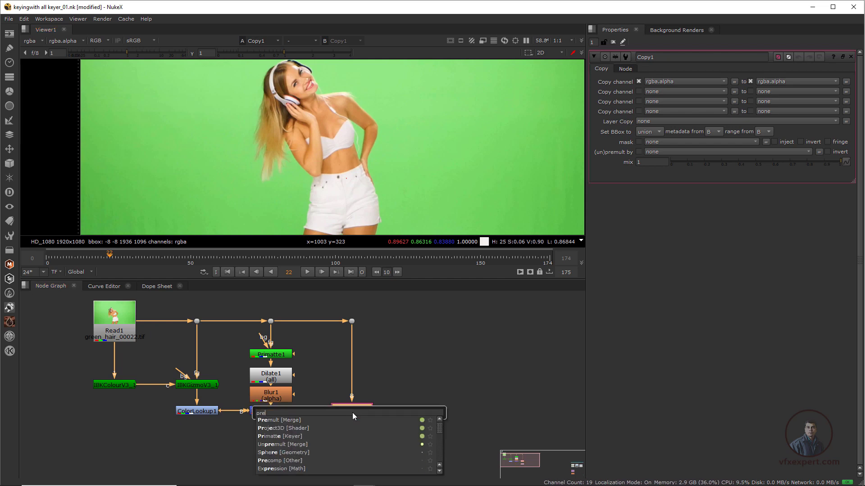
pyautogui.click(295, 421)
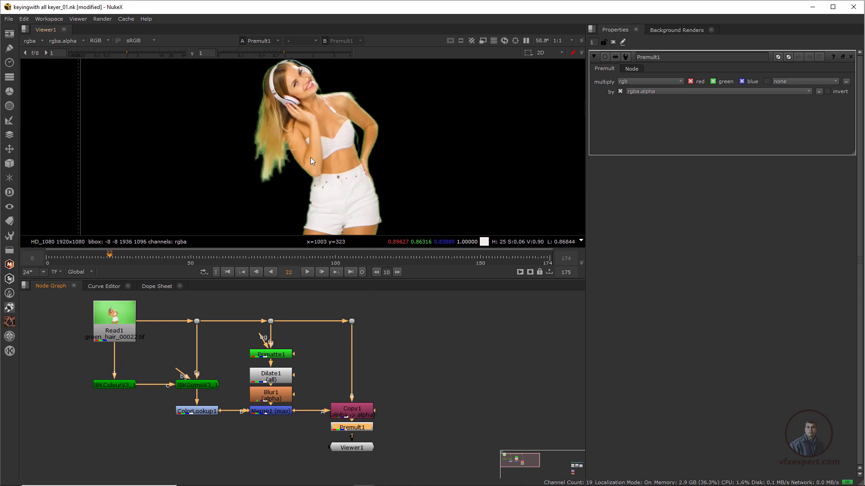
# Add a PxF_KillSpill node after the dot that feeds Copy1's B input
pyautogui.click(352, 321)
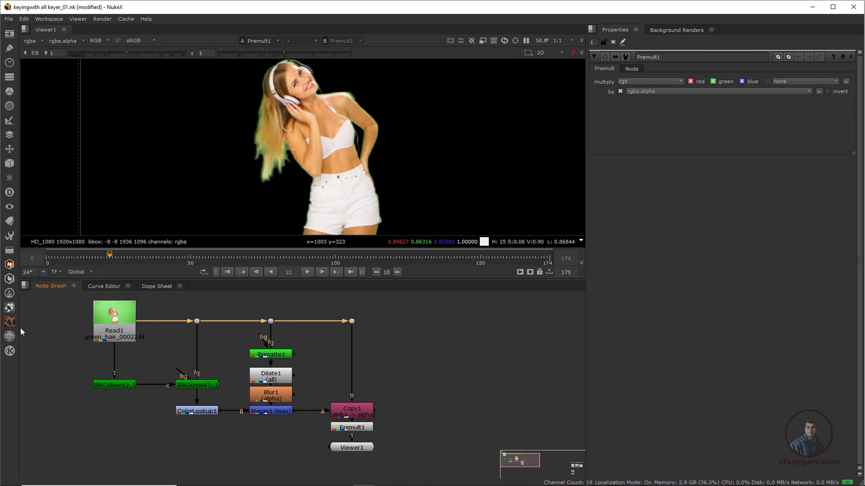
pyautogui.click(9, 322)
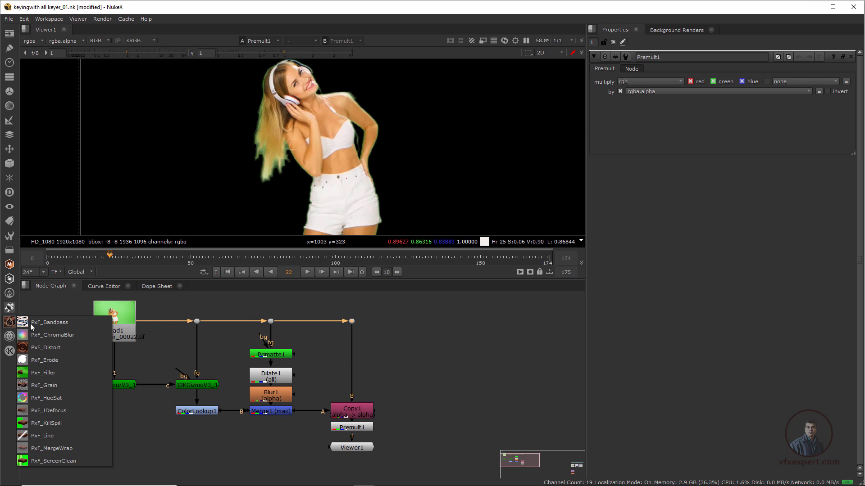
pyautogui.click(61, 424)
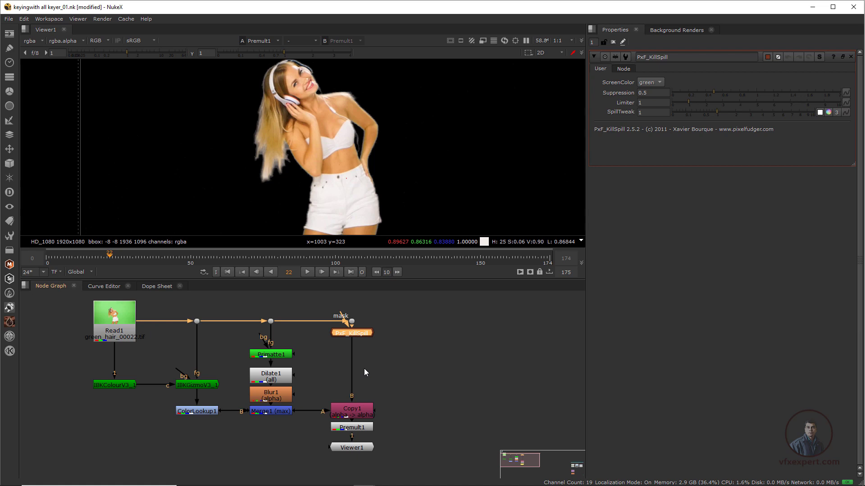
# Disable PxF_KillSpill and try a Keylight node below it with the Screen Colour's green value at 1, removing the Keylight again
pyautogui.press('d')
pyautogui.click(361, 349)
pyautogui.click(360, 331)
pyautogui.press('Tab')
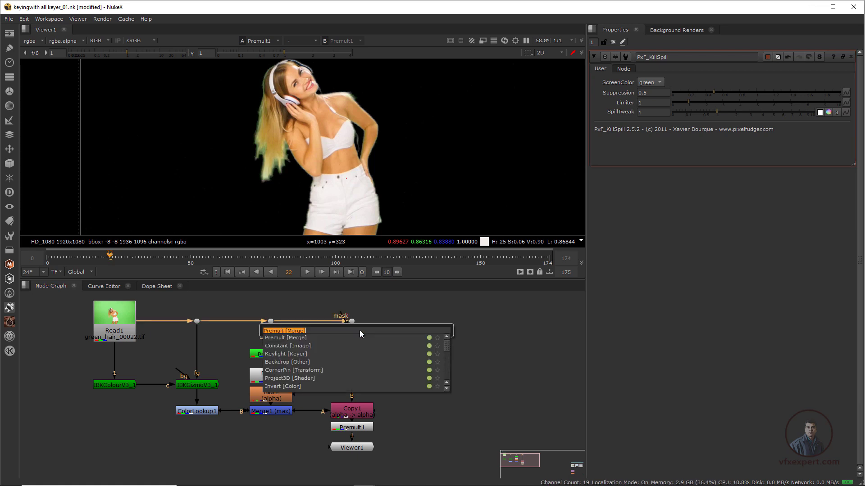
pyautogui.write('key')
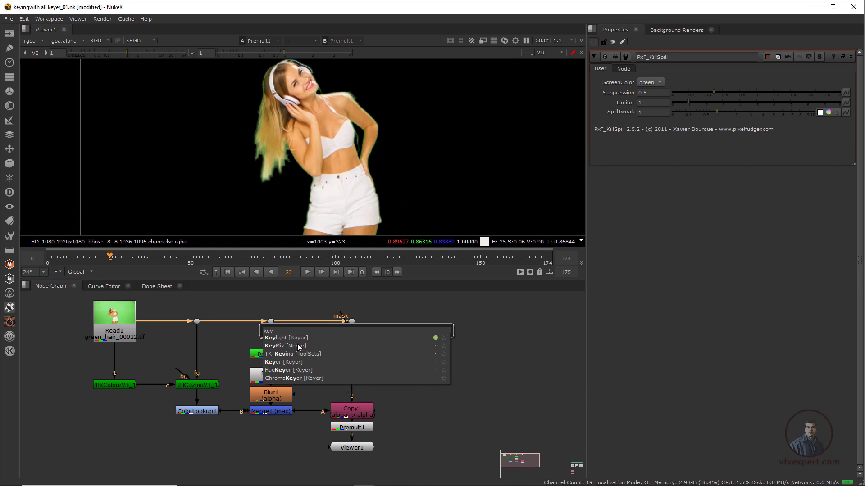
pyautogui.press('Return')
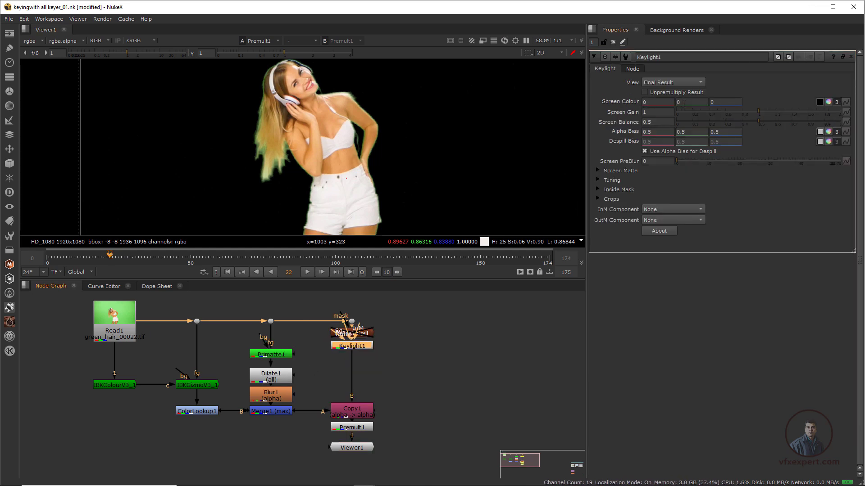
pyautogui.click(684, 102)
pyautogui.write('1')
pyautogui.press('Return')
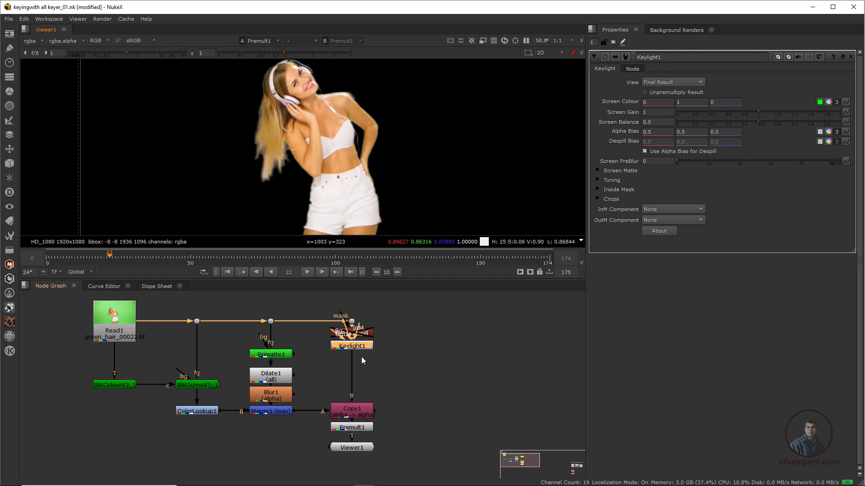
pyautogui.press('Delete')
# Re-enable PxF_KillSpill and move it directly above Copy1
pyautogui.click(361, 331)
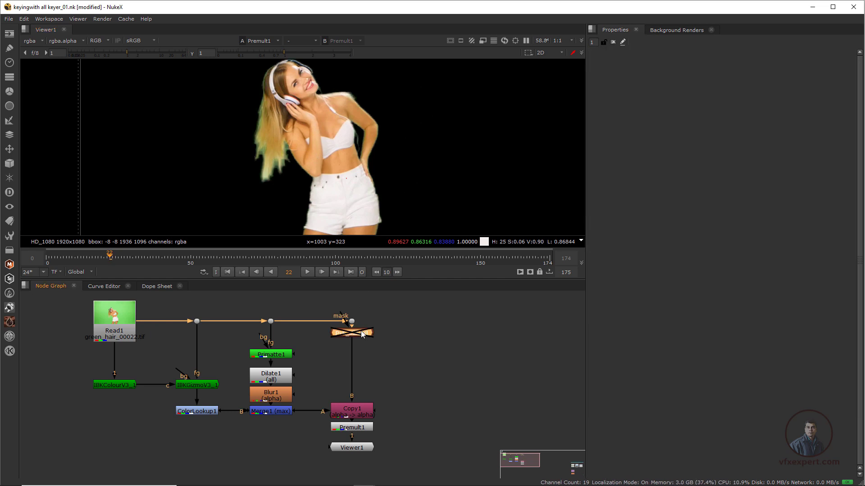
pyautogui.moveTo(361, 334); pyautogui.dragTo(364, 388)
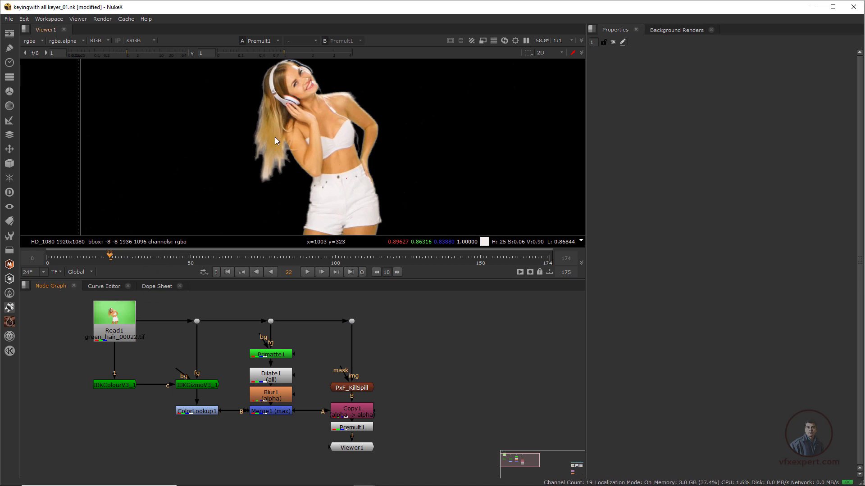
# Connect Read1 to the viewer's second input and compare the original plate with the premultiplied key around the hair edges
pyautogui.scroll(1, 292, 151)
pyautogui.click(126, 312)
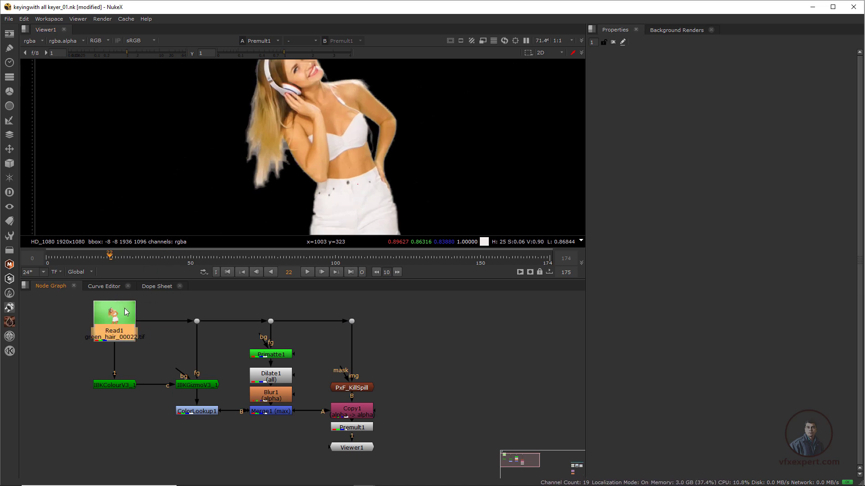
pyautogui.press('2')
pyautogui.scroll(1, 258, 183)
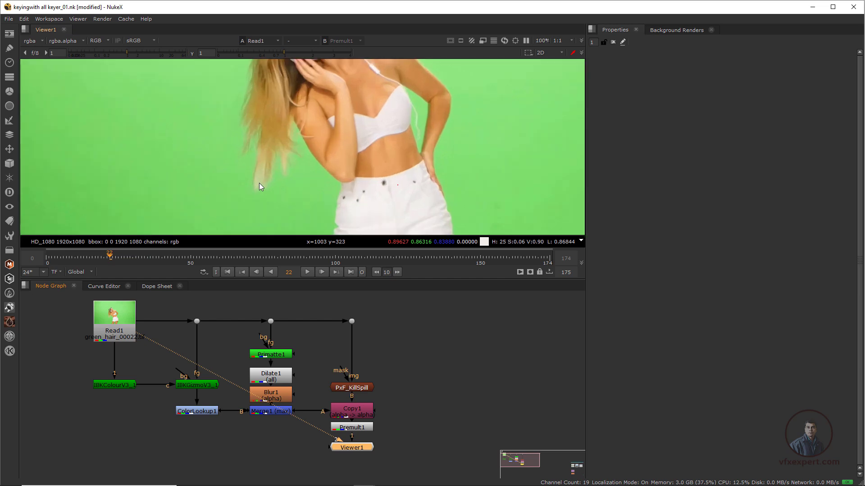
pyautogui.press('1')
pyautogui.press('2')
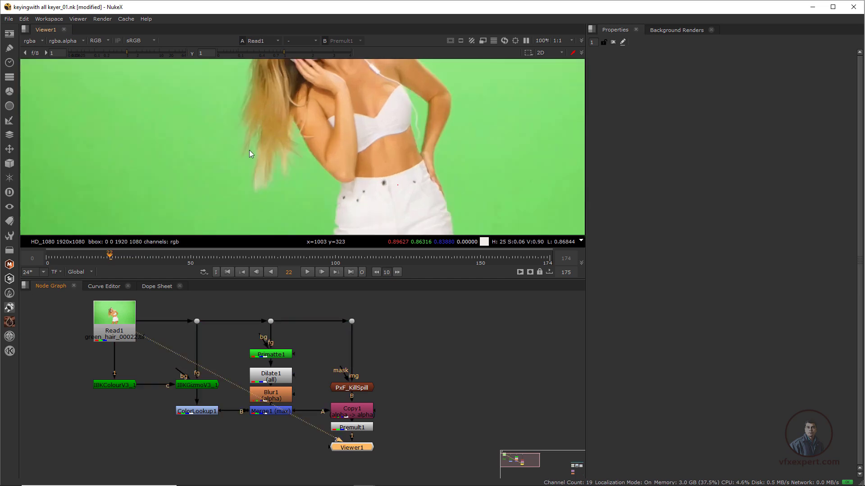
pyautogui.press('1')
pyautogui.press('2')
pyautogui.press('1')
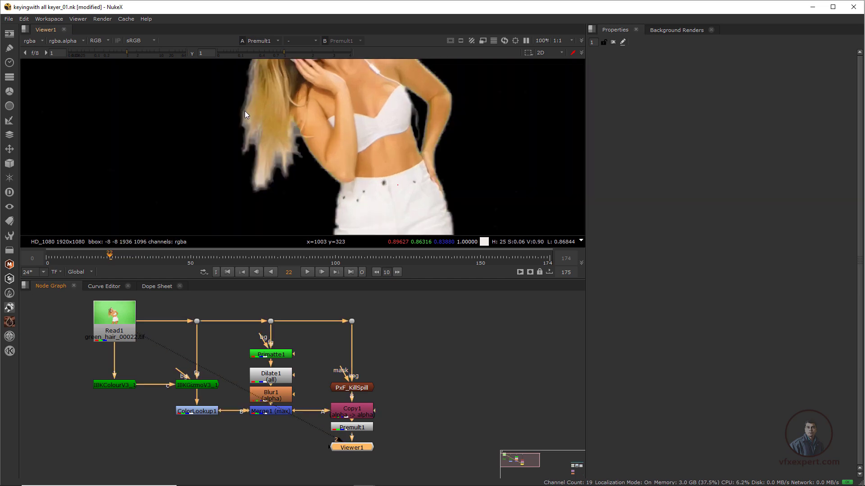
pyautogui.press('2')
pyautogui.press('1')
pyautogui.press('2')
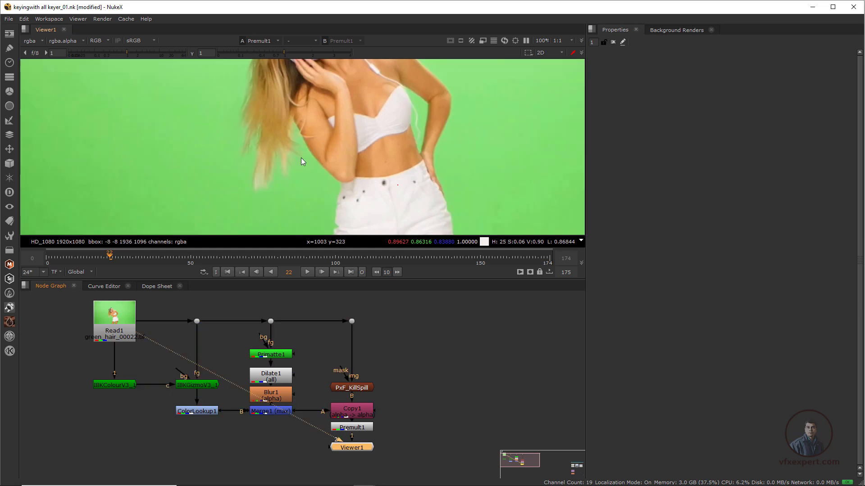
pyautogui.moveTo(292, 126); pyautogui.dragTo(292, 180, button='middle')
pyautogui.scroll(-1, 291, 181)
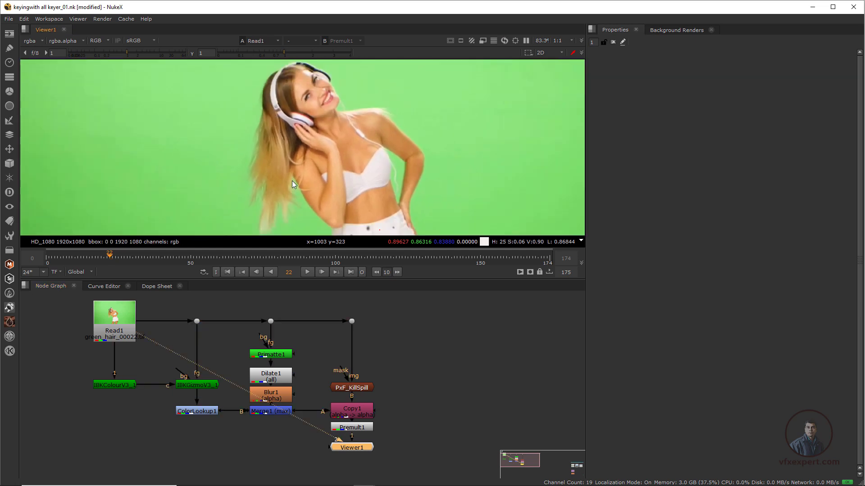
pyautogui.press('1')
pyautogui.press('2')
pyautogui.press('1')
pyautogui.press('2')
pyautogui.moveTo(233, 115); pyautogui.dragTo(301, 210)
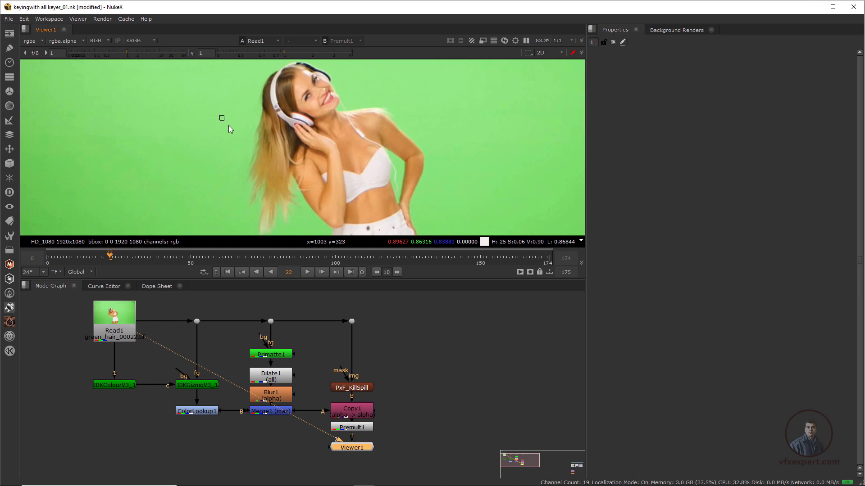
pyautogui.moveTo(228, 125); pyautogui.dragTo(308, 216)
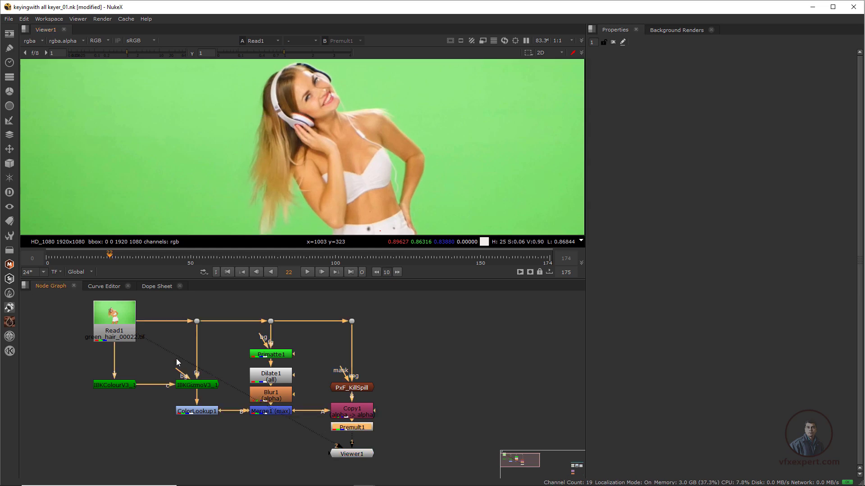
# Add a Keylight node beside Read1 and connect its Source input to Read1
pyautogui.moveTo(191, 356); pyautogui.dragTo(316, 365, button='middle')
pyautogui.click(176, 340)
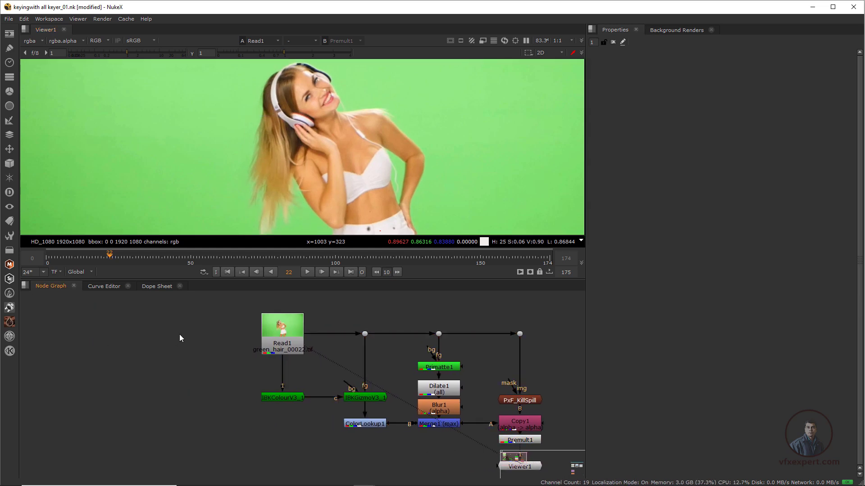
pyautogui.press('Tab')
pyautogui.write('key')
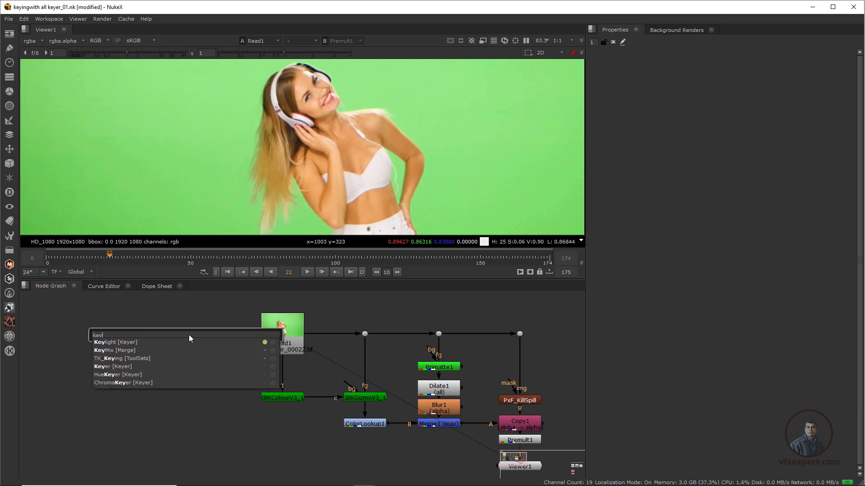
pyautogui.click(117, 342)
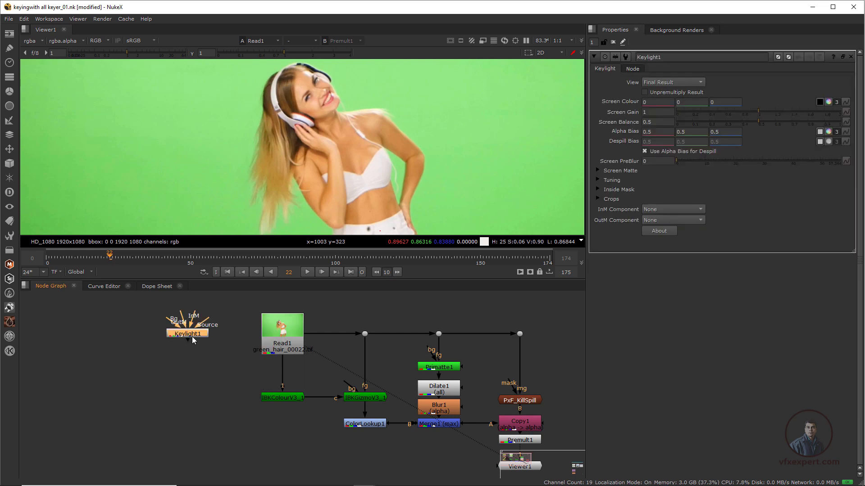
pyautogui.moveTo(202, 329); pyautogui.dragTo(283, 334)
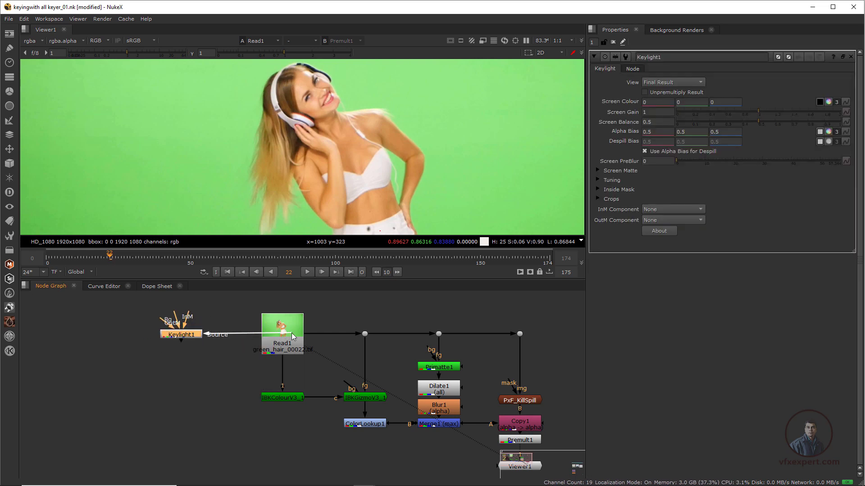
# View Keylight1 and sample its Screen Colour from the green backdrop beside the woman's head, at about 0.283, 0.807, 0.223
pyautogui.moveTo(190, 335); pyautogui.dragTo(186, 335)
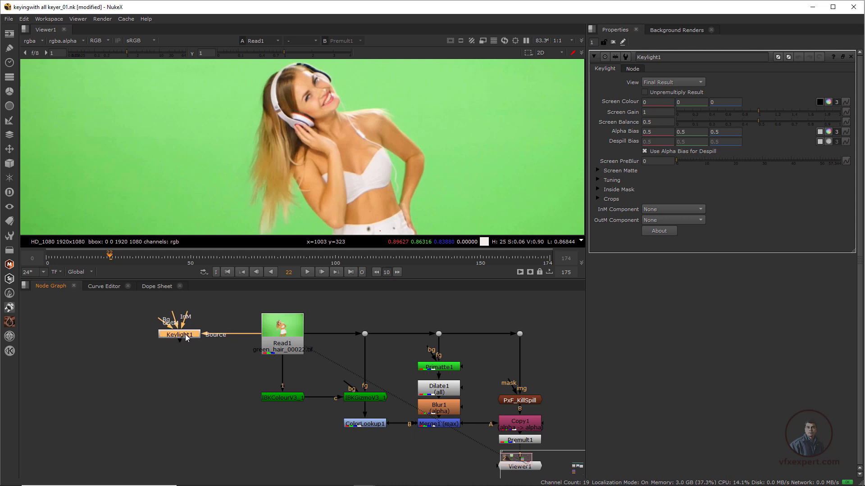
pyautogui.press('1')
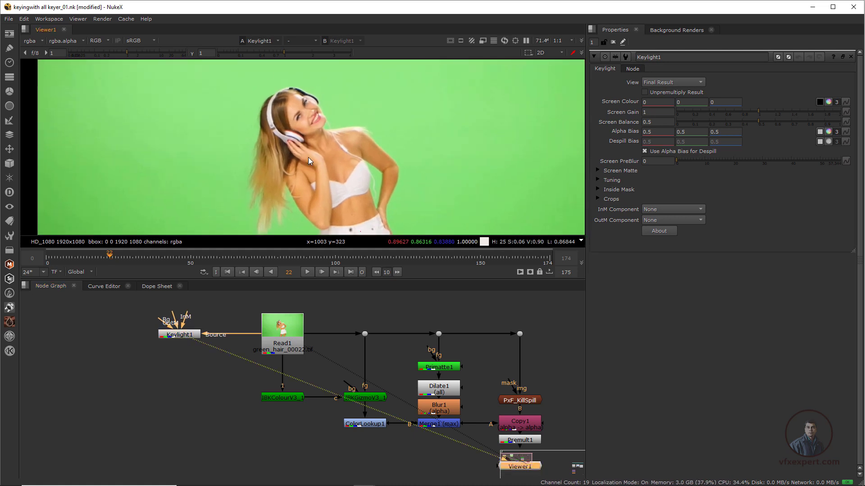
pyautogui.scroll(1, 249, 134)
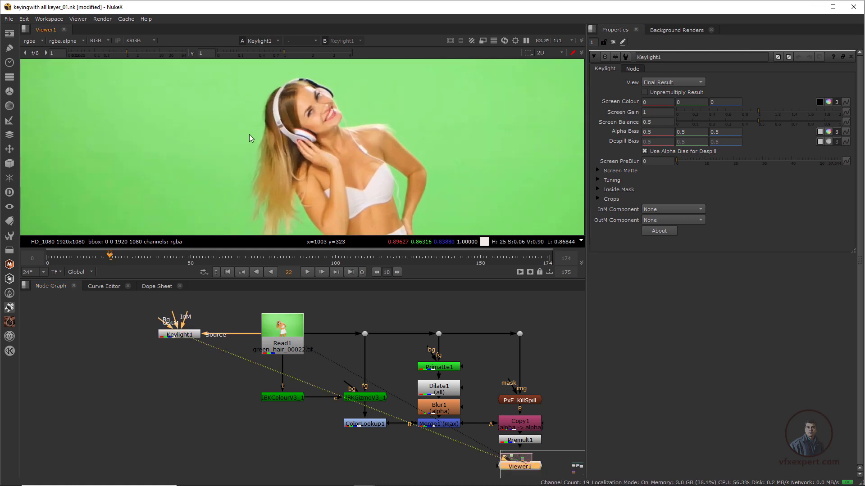
pyautogui.click(818, 103)
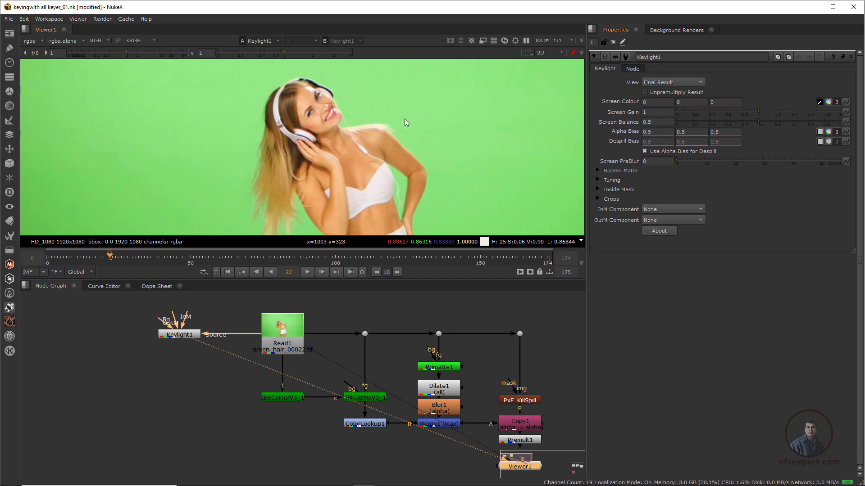
pyautogui.keyDown('ctrl'); pyautogui.click(225, 111); pyautogui.keyUp('ctrl')
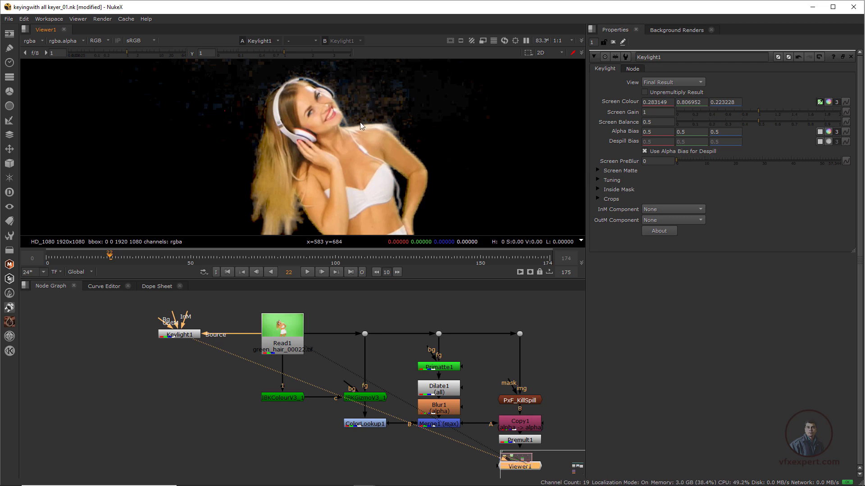
# Display Keylight1's alpha matte and raise its Screen Gain to 1.04
pyautogui.scroll(-2, 353, 149)
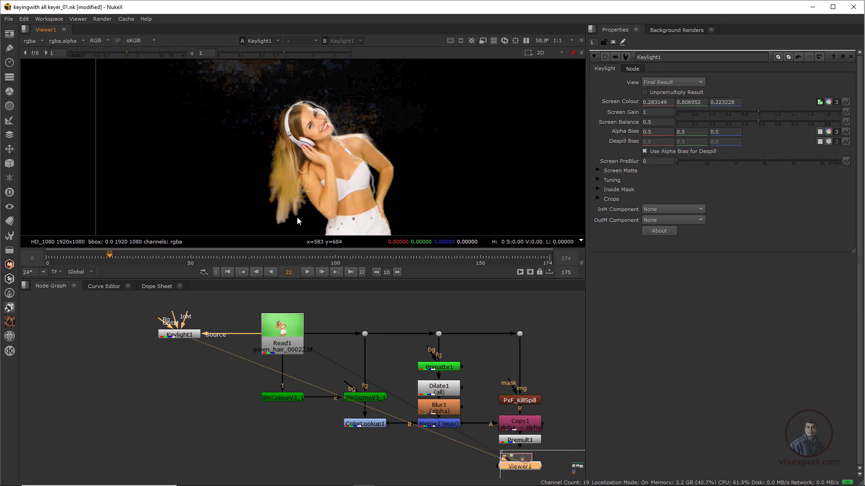
pyautogui.press('a')
pyautogui.scroll(2, 334, 160)
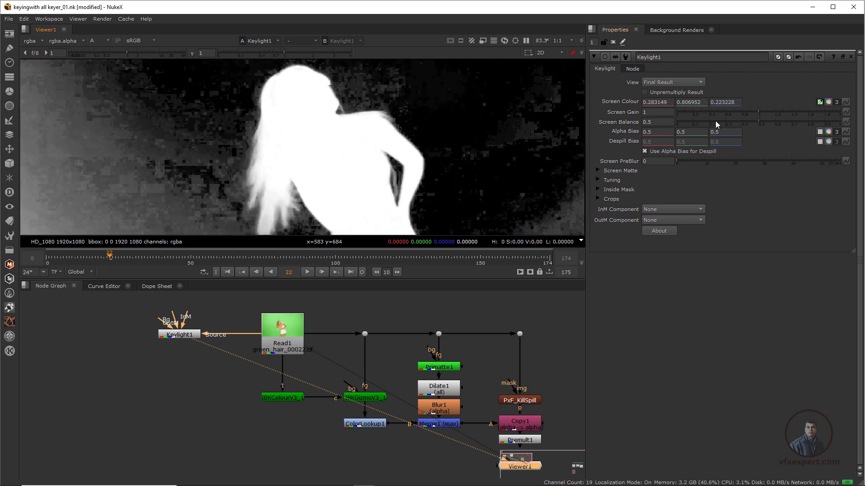
pyautogui.moveTo(760, 112); pyautogui.dragTo(761, 113)
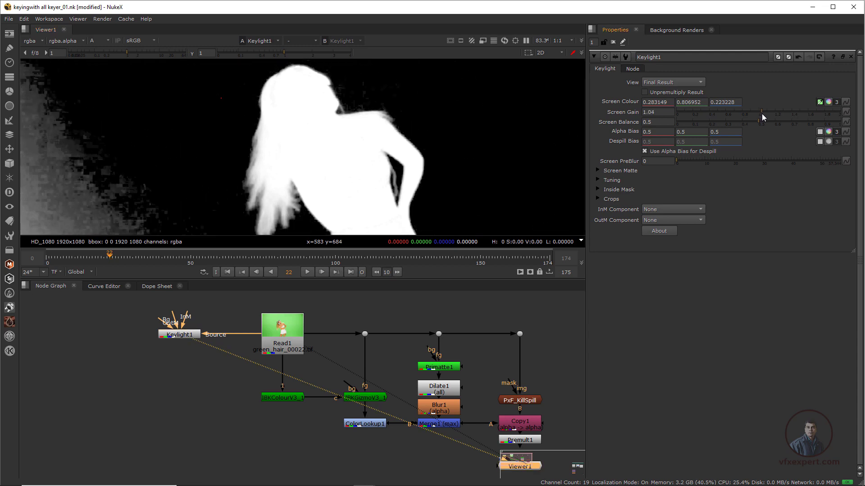
pyautogui.scroll(-4, 344, 187)
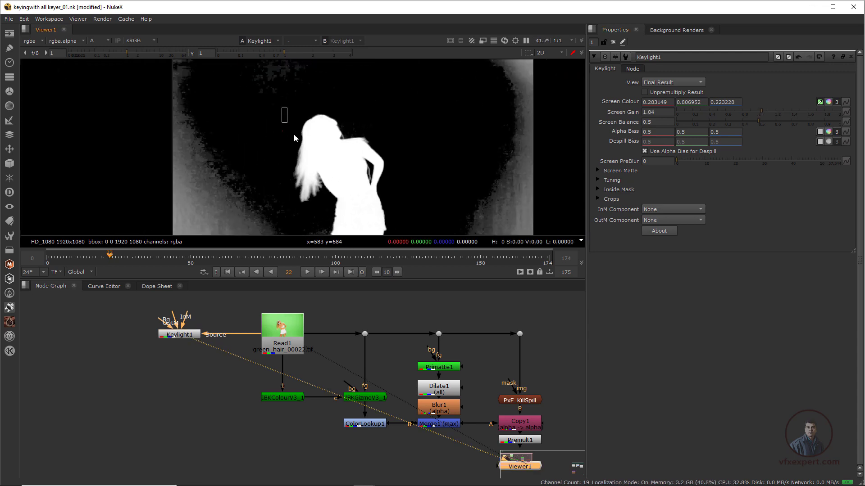
pyautogui.moveTo(295, 137); pyautogui.dragTo(387, 205)
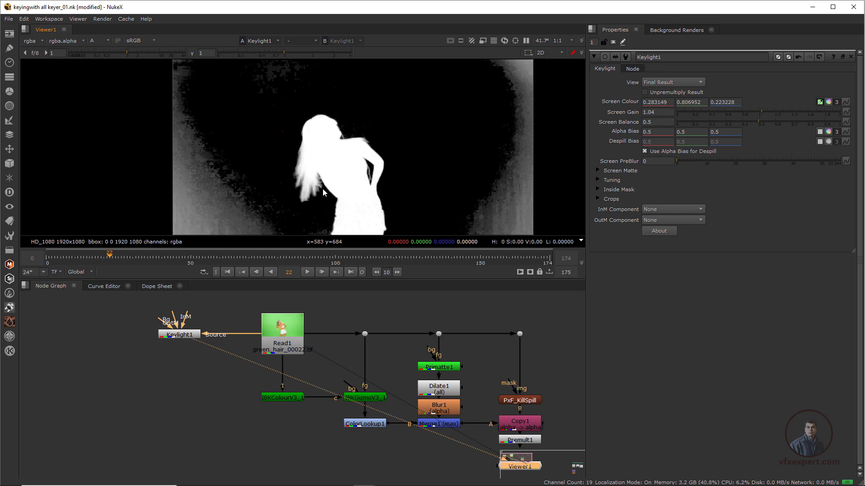
pyautogui.moveTo(280, 110); pyautogui.dragTo(381, 205)
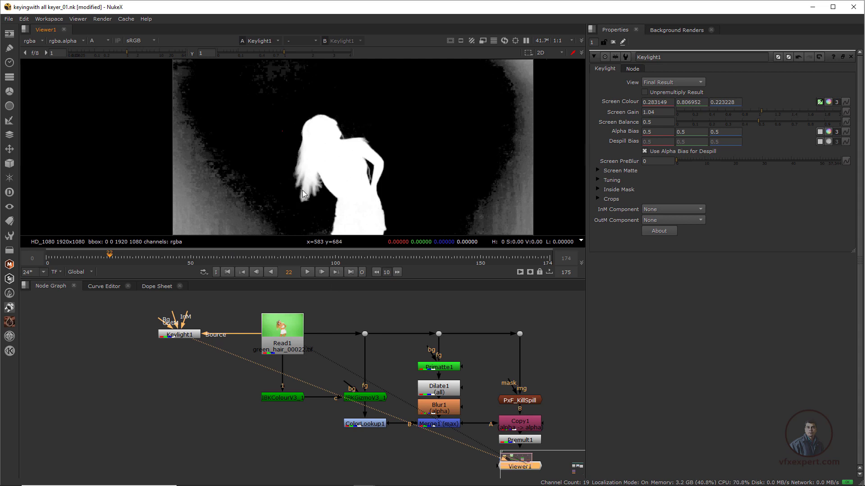
# Add a Roto node below Keylight1 and draw a closed Bezier loosely around the woman's head, hair and torso at frame 22
pyautogui.click(198, 382)
pyautogui.press('o')
pyautogui.moveTo(201, 384); pyautogui.dragTo(211, 395)
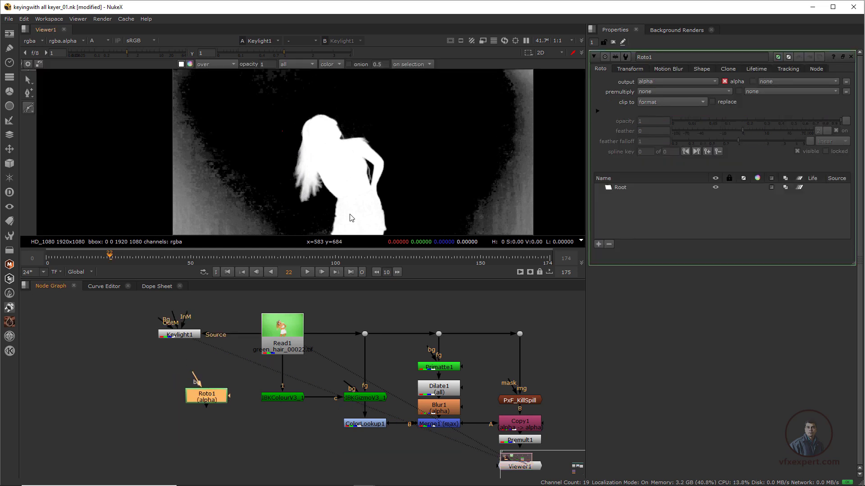
pyautogui.click(308, 215)
pyautogui.click(267, 179)
pyautogui.click(283, 113)
pyautogui.click(334, 93)
pyautogui.click(404, 118)
pyautogui.click(414, 170)
pyautogui.click(402, 201)
pyautogui.click(307, 215)
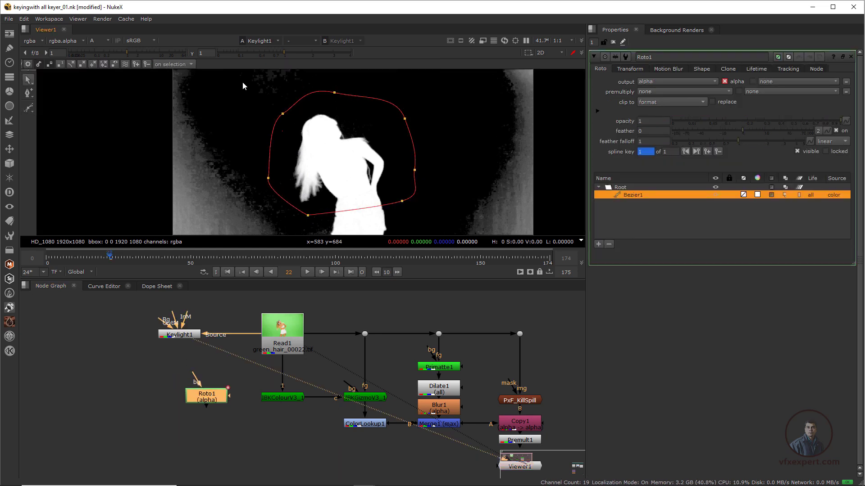
# Select all points of the Bezier and expand its feather slightly outward
pyautogui.moveTo(242, 79); pyautogui.dragTo(464, 232)
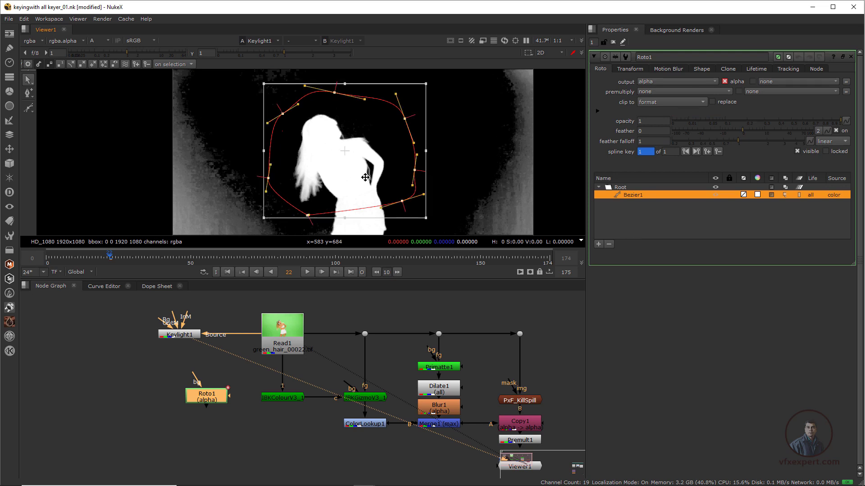
pyautogui.press('e')
pyautogui.press('e')
pyautogui.press('e')
pyautogui.press('e')
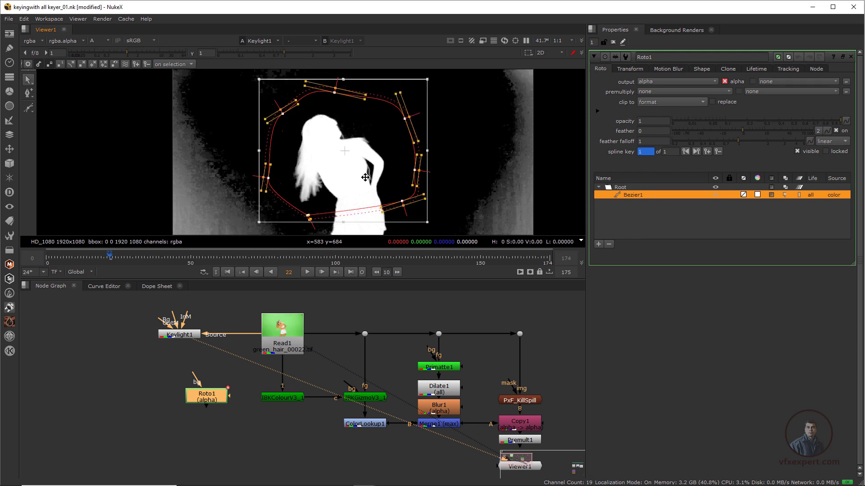
# At frame 79, move the Bezier's upper points slightly upward above the hair, and return to the first frame
pyautogui.press('f')
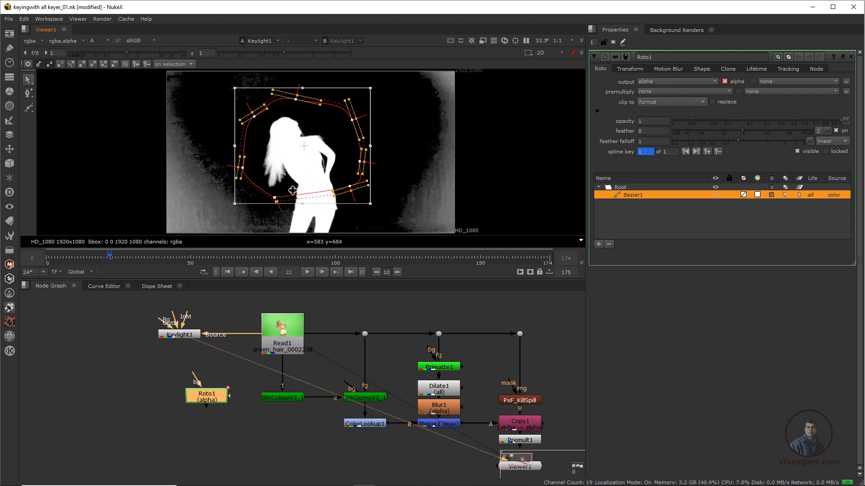
pyautogui.scroll(2, 291, 190)
pyautogui.moveTo(329, 195); pyautogui.dragTo(351, 213, button='middle')
pyautogui.click(136, 258)
pyautogui.moveTo(136, 258); pyautogui.dragTo(275, 272)
pyautogui.moveTo(320, 104); pyautogui.dragTo(311, 176, button='middle')
pyautogui.moveTo(210, 101); pyautogui.dragTo(446, 190)
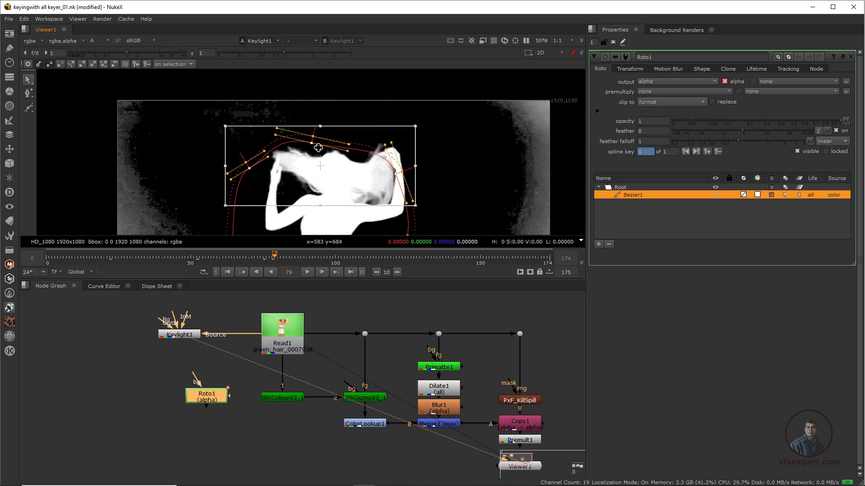
pyautogui.moveTo(315, 144); pyautogui.dragTo(315, 141)
pyautogui.moveTo(345, 258); pyautogui.dragTo(396, 259)
pyautogui.click(233, 272)
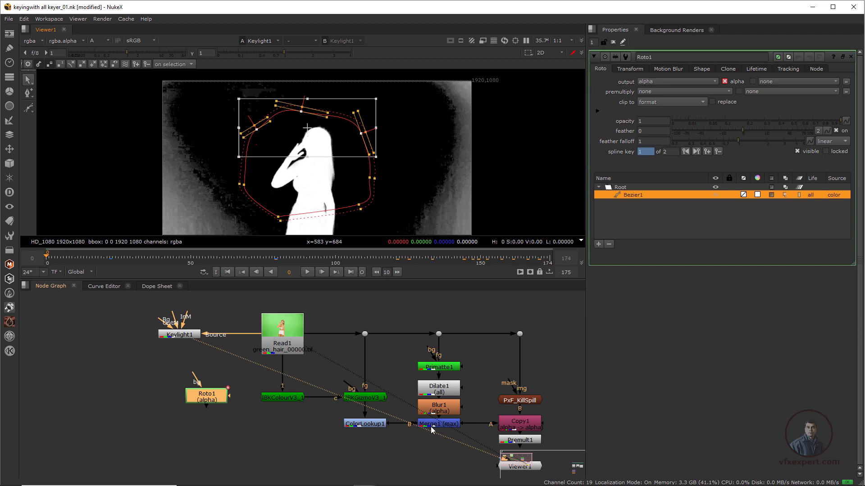
# Reposition Viewer1 below Roto1 and view ColorLookup1's matte with the Roto1 properties collapsed
pyautogui.moveTo(431, 430); pyautogui.dragTo(375, 405, button='middle')
pyautogui.moveTo(463, 443); pyautogui.dragTo(134, 436)
pyautogui.click(308, 398)
pyautogui.moveTo(302, 428); pyautogui.dragTo(331, 441, button='middle')
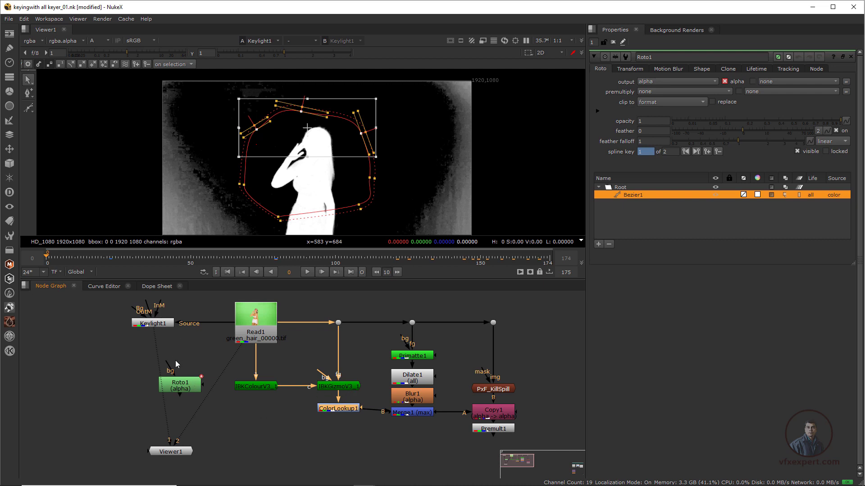
pyautogui.click(319, 443)
pyautogui.moveTo(342, 411); pyautogui.dragTo(342, 415)
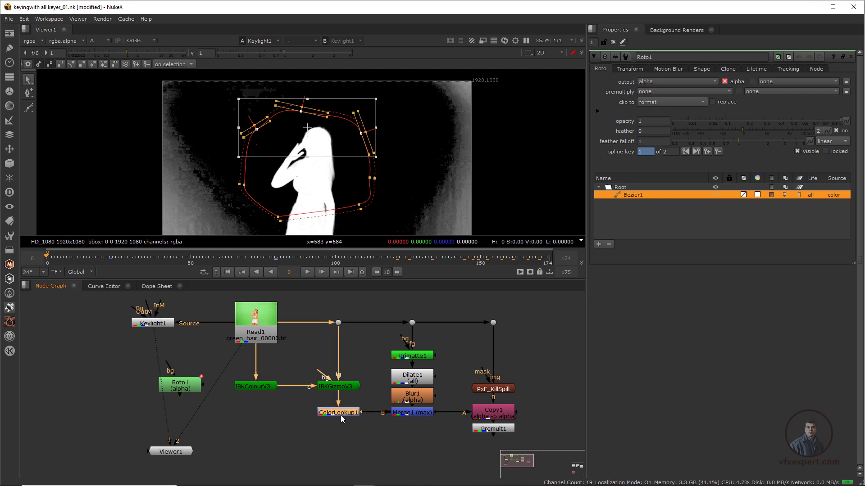
pyautogui.press('1')
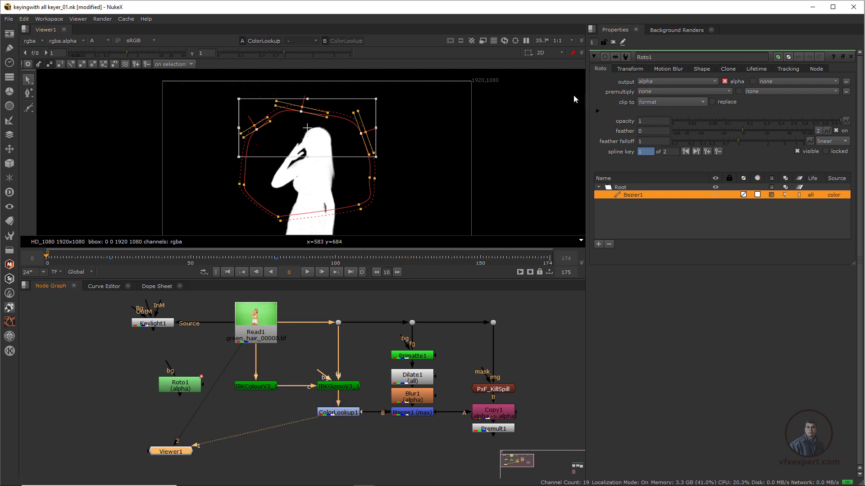
pyautogui.click(593, 58)
pyautogui.scroll(2, 373, 147)
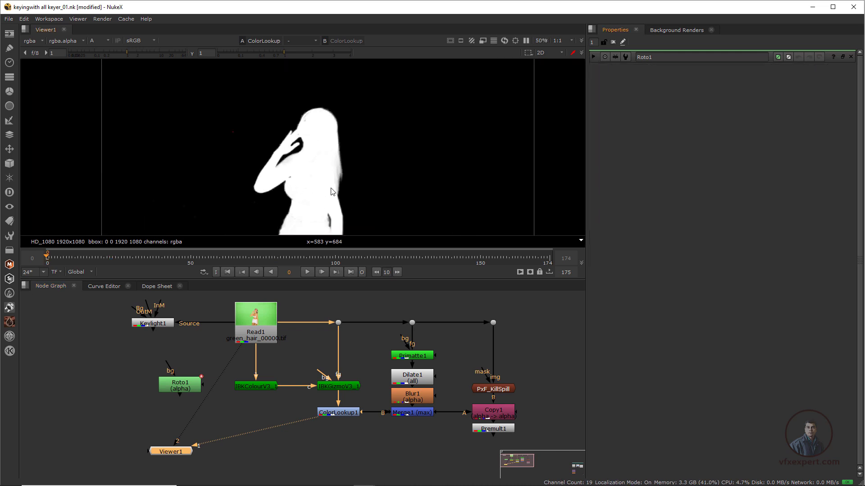
# Add an unconnected Keymix node below ColorLookup1
pyautogui.click(301, 447)
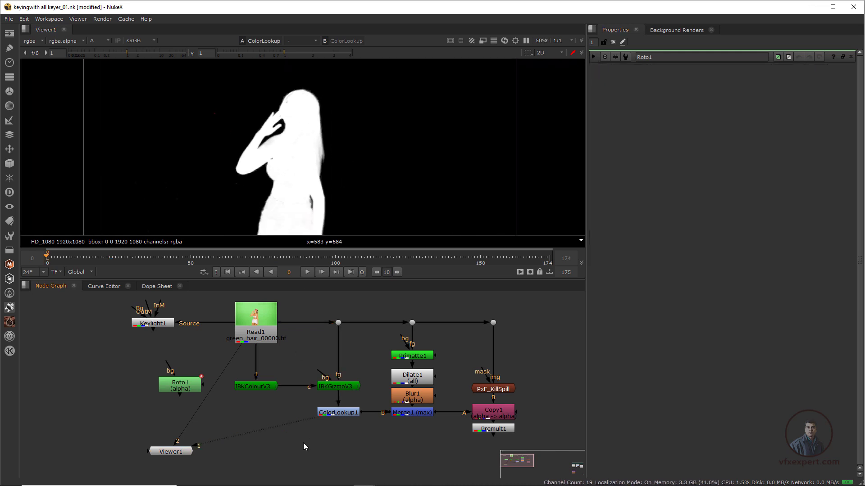
pyautogui.press('Tab')
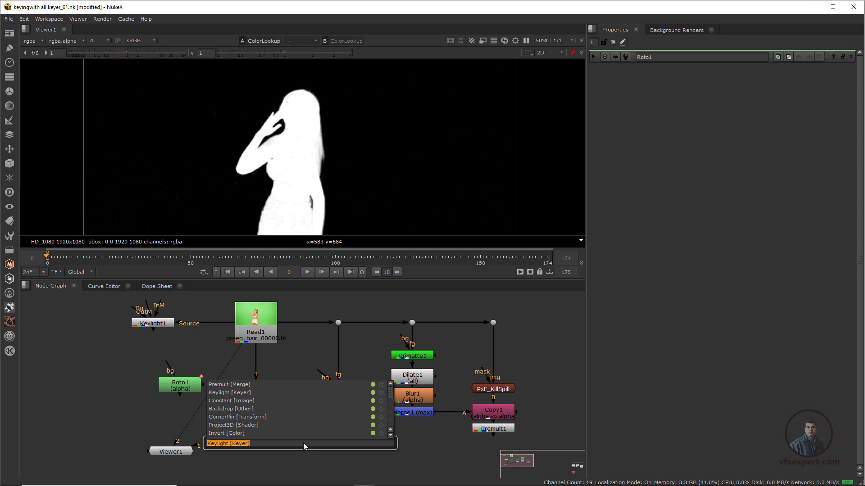
pyautogui.write('key')
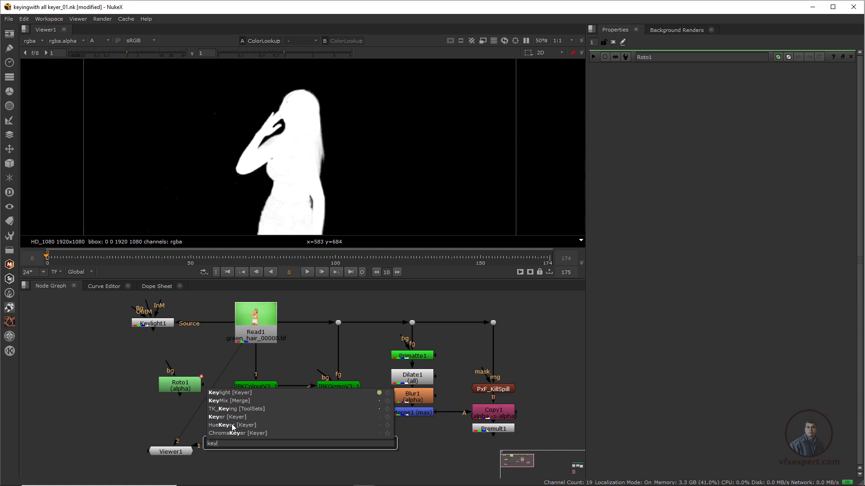
pyautogui.click(228, 401)
pyautogui.moveTo(301, 452); pyautogui.dragTo(321, 461)
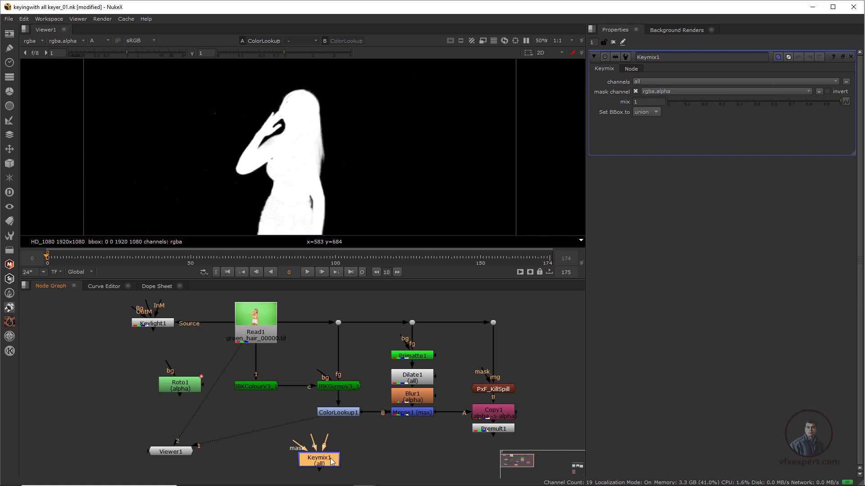
# Connect Keymix1's B input to ColorLookup1, A to Keylight1 through a dot, and mask to Roto1, aligning it under ColorLookup1
pyautogui.moveTo(333, 461); pyautogui.dragTo(155, 325)
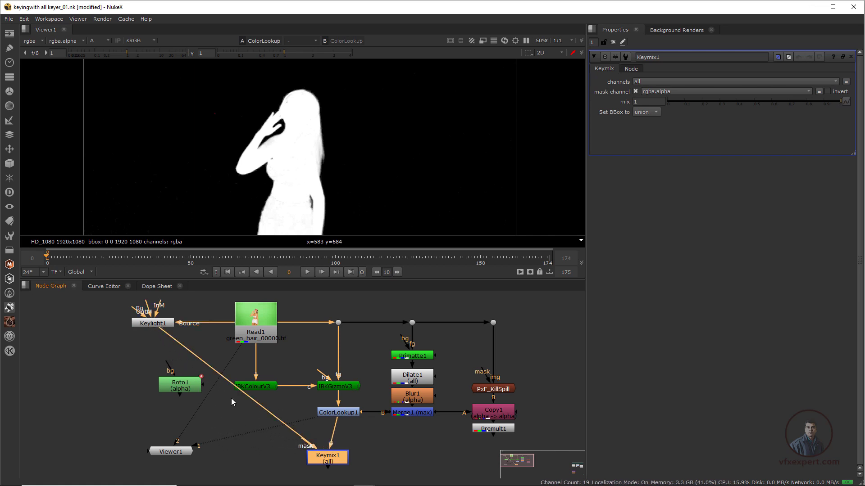
pyautogui.keyDown('ctrl'); pyautogui.moveTo(240, 392); pyautogui.dragTo(316, 446); pyautogui.keyUp('ctrl')
pyautogui.moveTo(146, 431); pyautogui.dragTo(148, 444)
pyautogui.moveTo(305, 431); pyautogui.dragTo(194, 394)
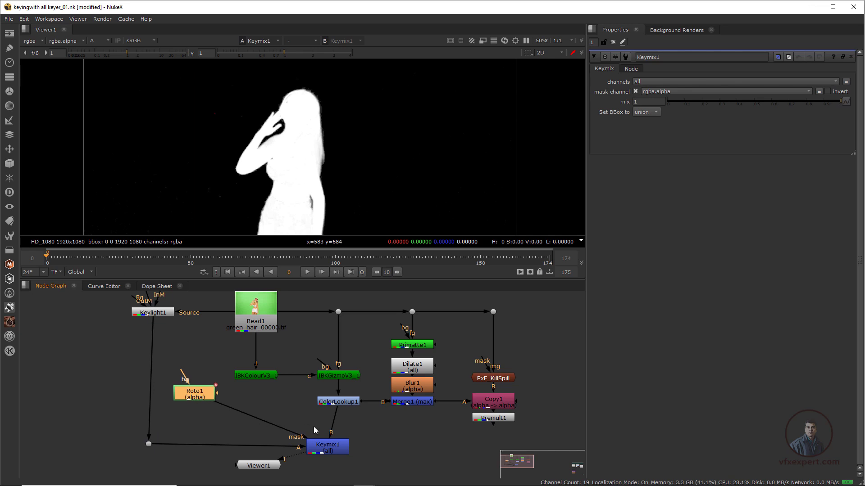
pyautogui.moveTo(336, 453); pyautogui.dragTo(347, 452)
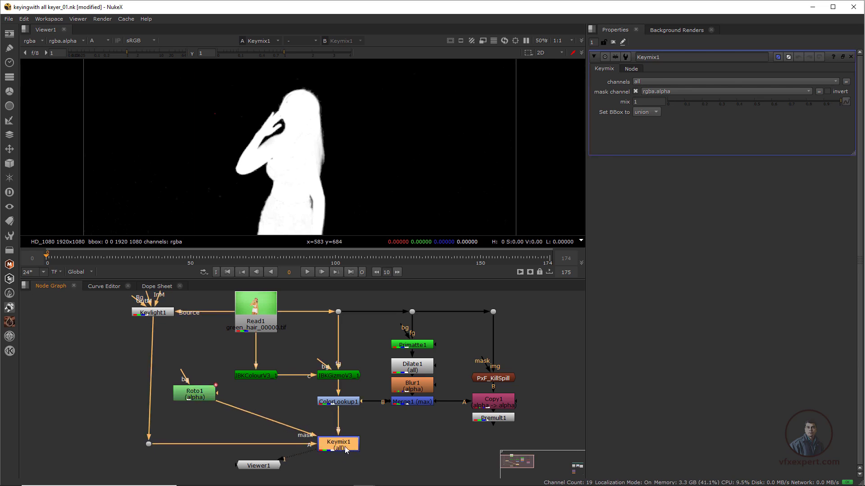
# Compare the Keymix1 matte with the ColorLookup1 matte around the flying hair at frame 33
pyautogui.press('1')
pyautogui.scroll(2, 330, 105)
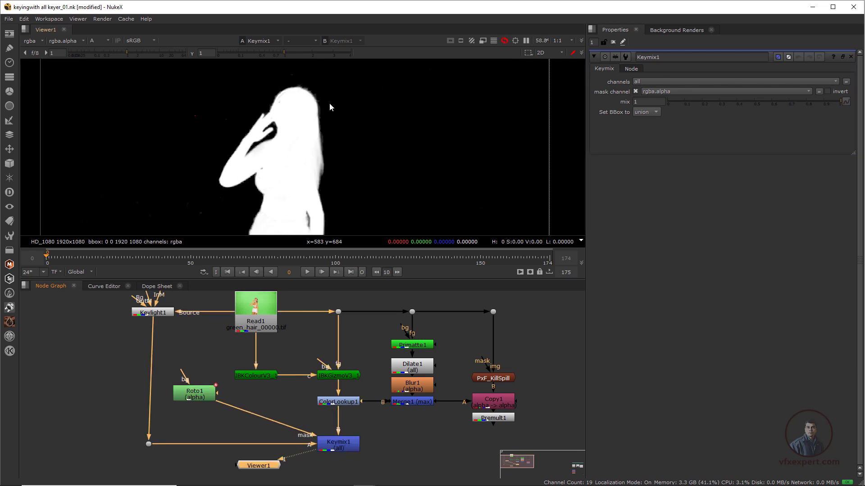
pyautogui.click(142, 257)
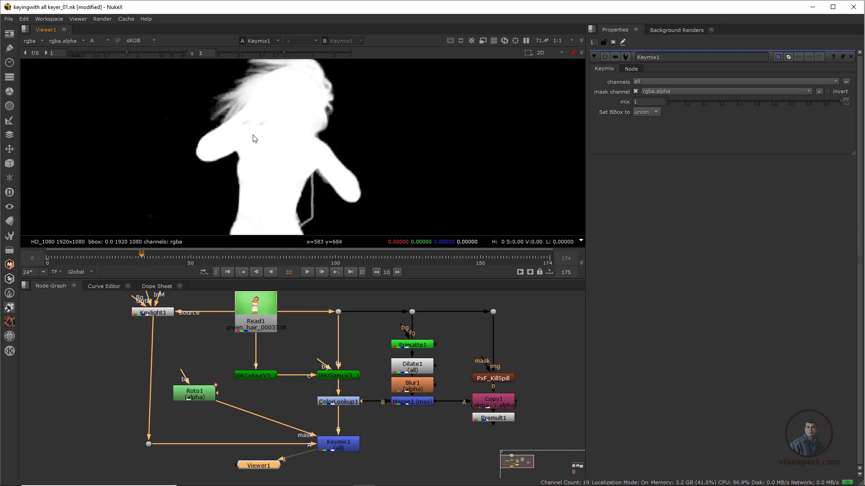
pyautogui.click(348, 405)
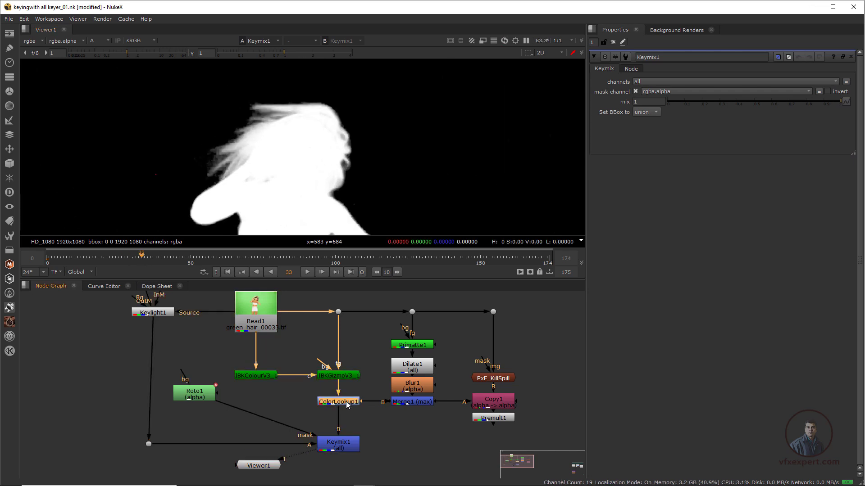
pyautogui.press('1')
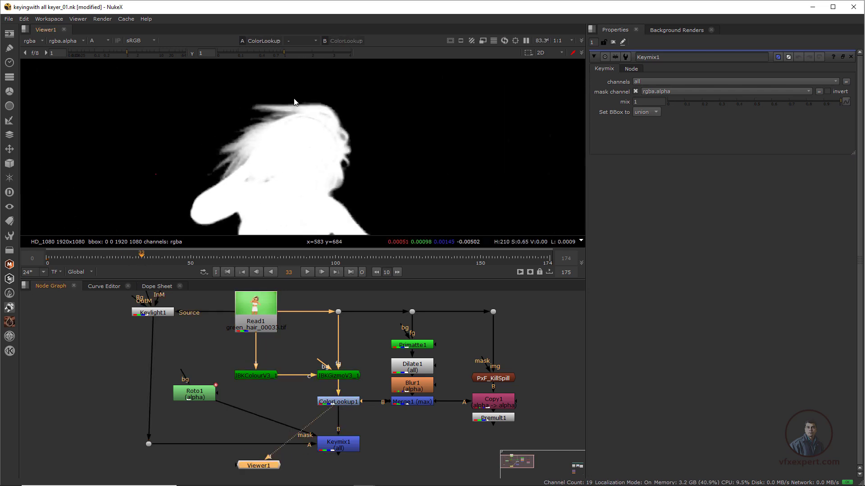
pyautogui.click(348, 448)
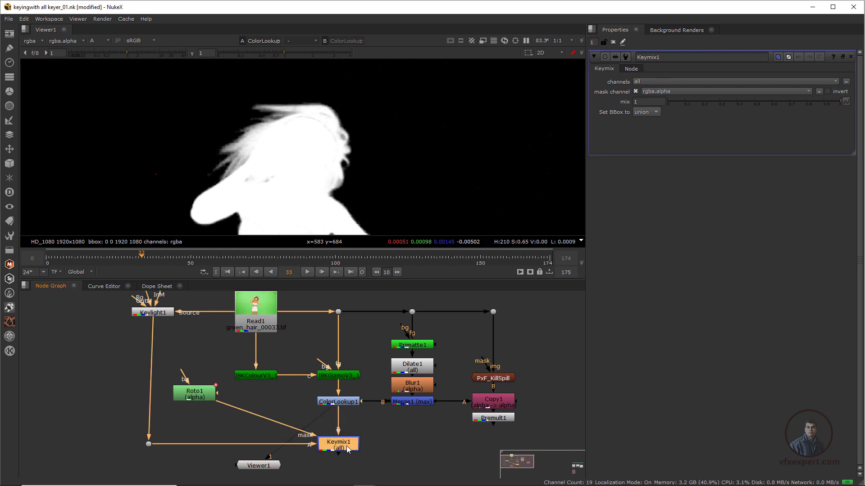
pyautogui.press('1')
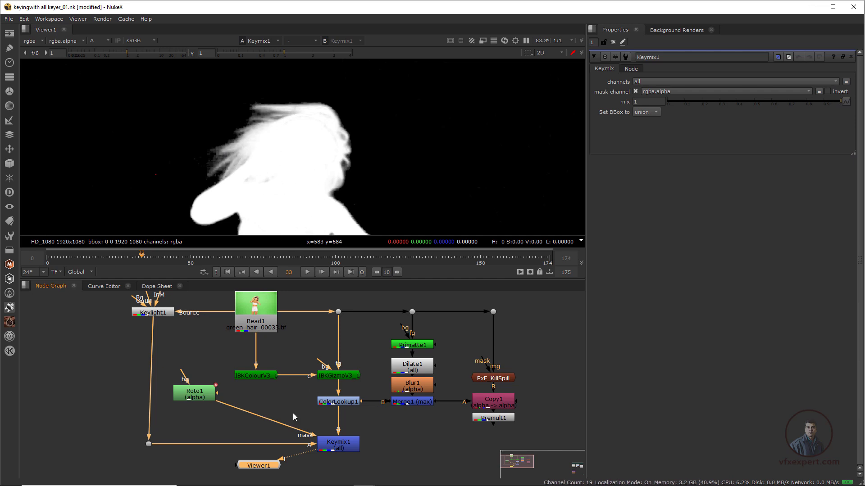
# Place Viewer1 under Keymix1, reconnect Merge1's B input from ColorLookup1 to Keymix1, and align Merge1 beside Keymix1
pyautogui.moveTo(270, 466); pyautogui.dragTo(345, 472)
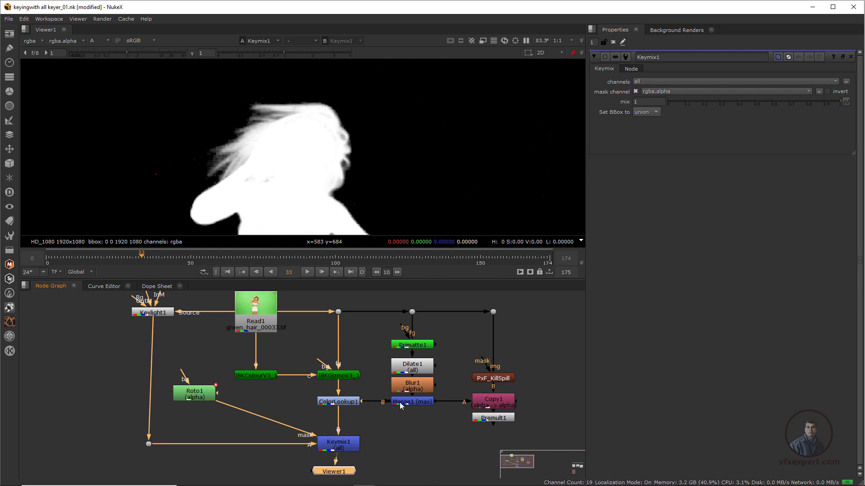
pyautogui.moveTo(372, 404); pyautogui.dragTo(369, 405)
pyautogui.moveTo(360, 446); pyautogui.dragTo(341, 447)
pyautogui.moveTo(419, 402); pyautogui.dragTo(420, 448)
# View Premult1's alpha and toggle Keymix1 off and on to compare its effect on the combined matte
pyautogui.click(500, 421)
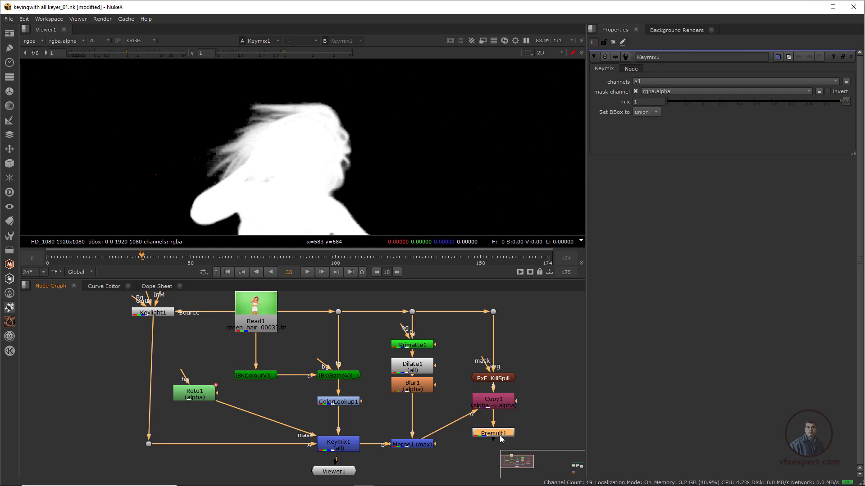
pyautogui.press('1')
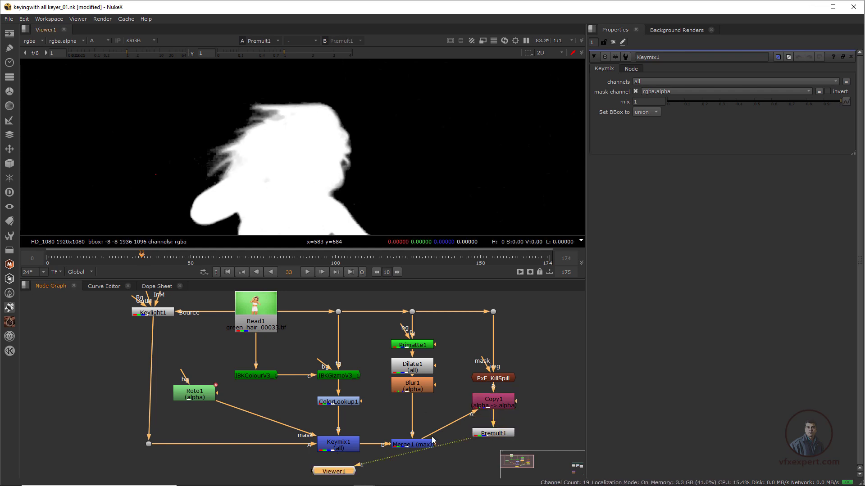
pyautogui.click(344, 447)
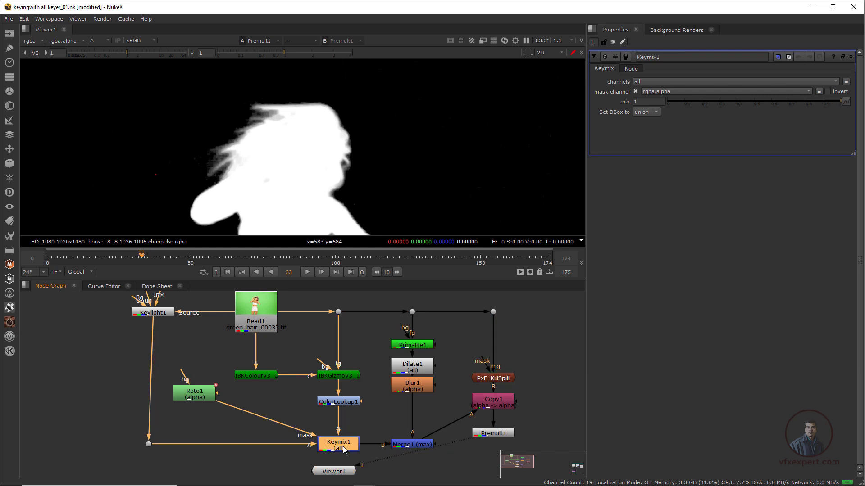
pyautogui.press('d')
pyautogui.press('d')
# Align Viewer1 directly below Premult1 and display Premult1's RGB result fitted in the viewer
pyautogui.moveTo(340, 473); pyautogui.dragTo(486, 471)
pyautogui.moveTo(467, 419); pyautogui.dragTo(321, 408, button='middle')
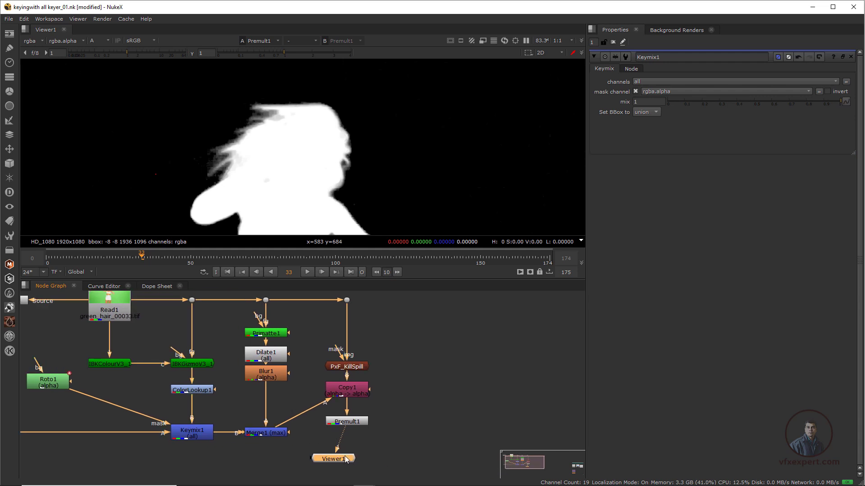
pyautogui.moveTo(342, 461); pyautogui.dragTo(356, 457)
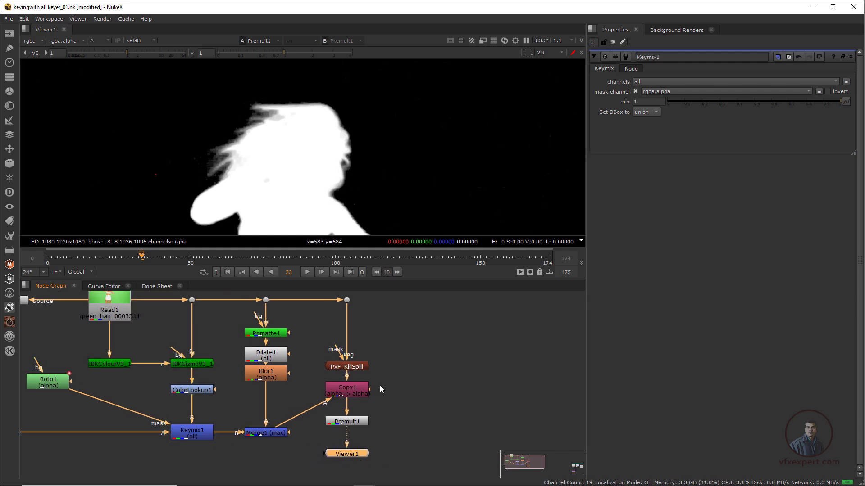
pyautogui.click(354, 424)
pyautogui.press('1')
pyautogui.press('a')
pyautogui.press('f')
# Move the BG backdrop with its background nodes next to the keying tree and view Read3
pyautogui.moveTo(467, 391); pyautogui.dragTo(166, 389, button='middle')
pyautogui.scroll(-1, 387, 397)
pyautogui.scroll(-2, 388, 397)
pyautogui.moveTo(445, 376); pyautogui.dragTo(380, 362, button='middle')
pyautogui.moveTo(534, 387); pyautogui.dragTo(210, 300)
pyautogui.moveTo(203, 325); pyautogui.dragTo(406, 355, button='middle')
pyautogui.scroll(3, 293, 348)
pyautogui.click(390, 345)
pyautogui.press('1')
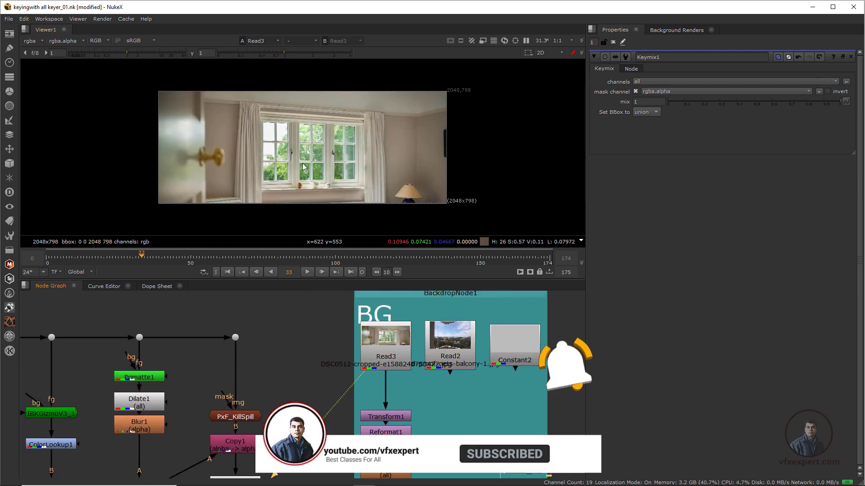
# Examine the room background at Reformat1 and at Defocus1 in the viewer
pyautogui.moveTo(390, 435); pyautogui.dragTo(374, 410, button='middle')
pyautogui.click(376, 413)
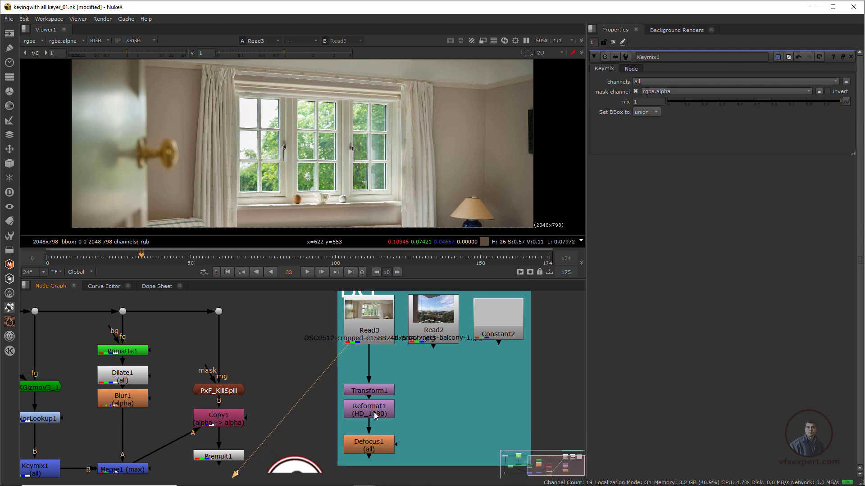
pyautogui.press('1')
pyautogui.scroll(-3, 377, 178)
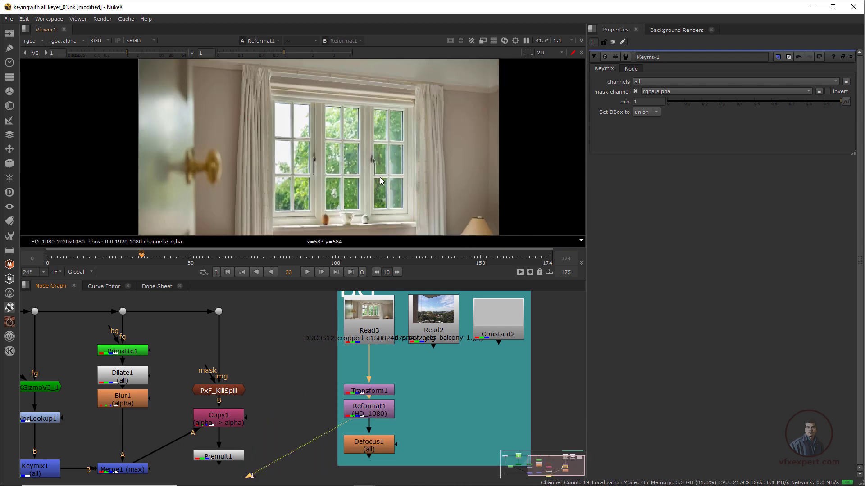
pyautogui.moveTo(377, 178); pyautogui.dragTo(358, 185, button='middle')
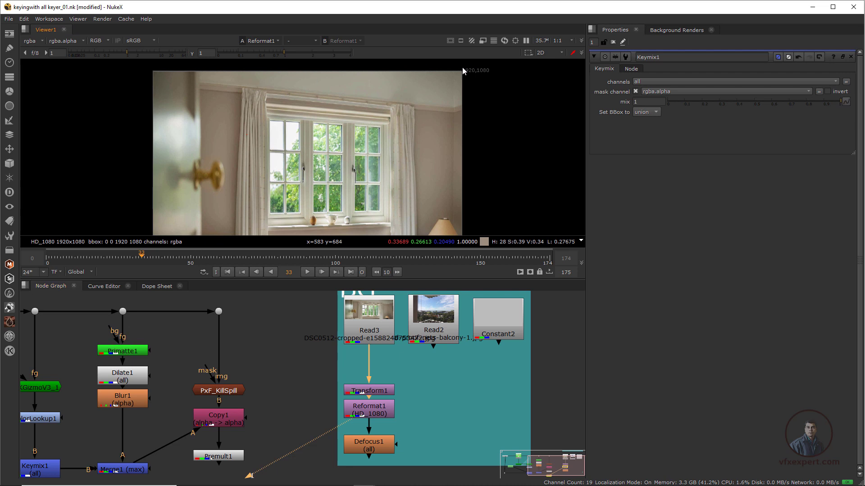
pyautogui.moveTo(420, 405); pyautogui.dragTo(425, 401, button='middle')
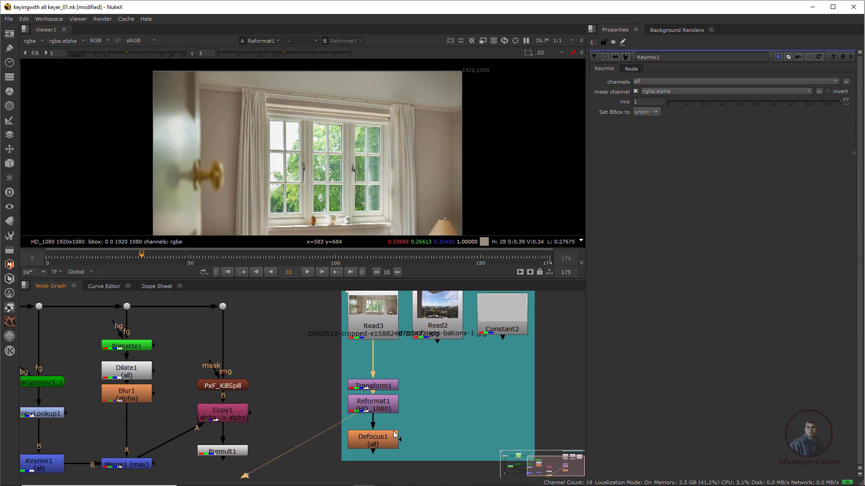
pyautogui.click(381, 442)
pyautogui.press('1')
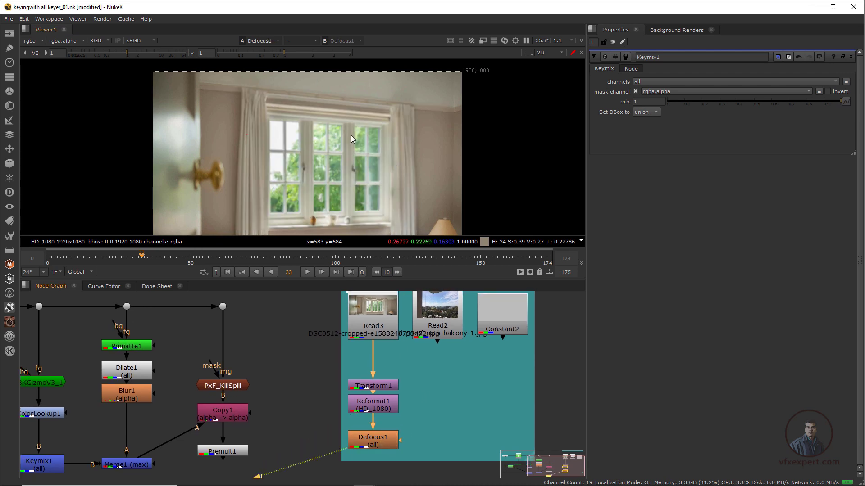
# Reposition Viewer1 directly below Defocus1, outside the BG backdrop
pyautogui.click(369, 382)
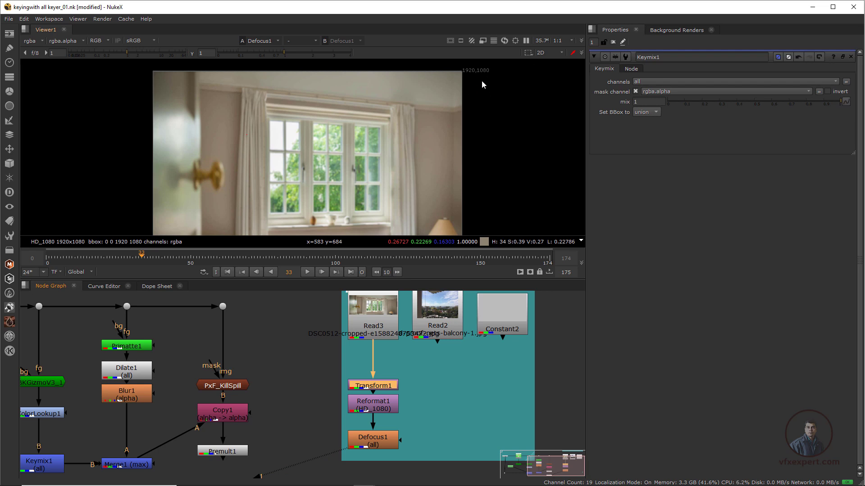
pyautogui.scroll(-1, 334, 368)
pyautogui.moveTo(363, 375); pyautogui.dragTo(414, 342, button='middle')
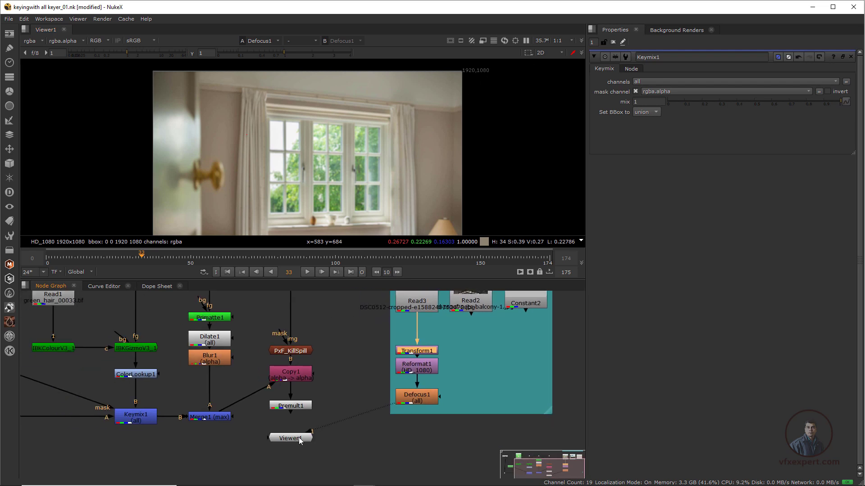
pyautogui.moveTo(299, 437); pyautogui.dragTo(429, 429)
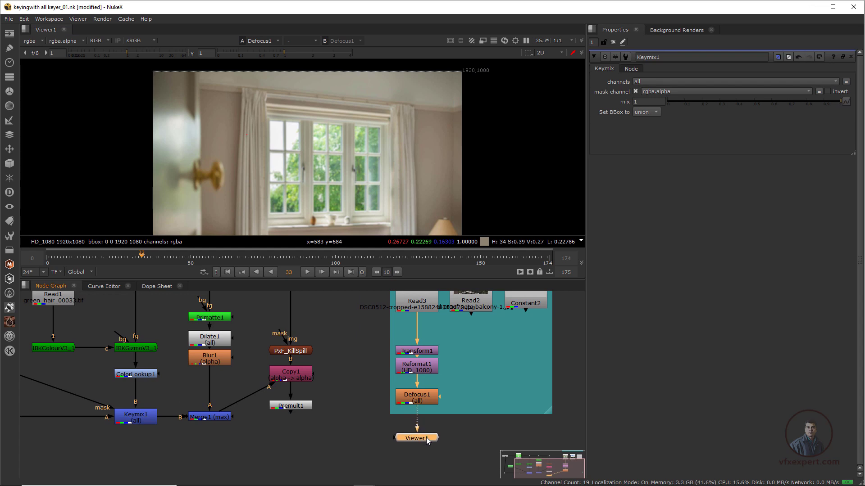
# Add a Merge (over) node with B connected to Defocus1 and A to Premult1, aligned below Premult1
pyautogui.scroll(2, 401, 438)
pyautogui.click(330, 437)
pyautogui.press('m')
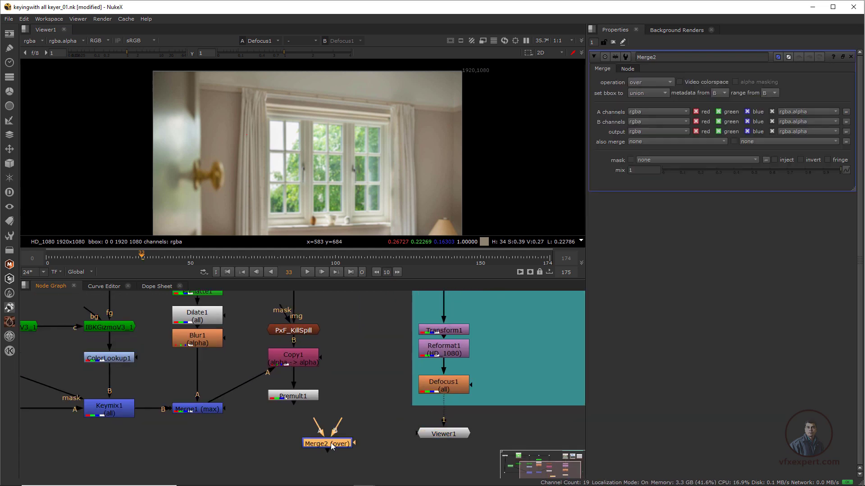
pyautogui.moveTo(331, 442); pyautogui.dragTo(431, 390)
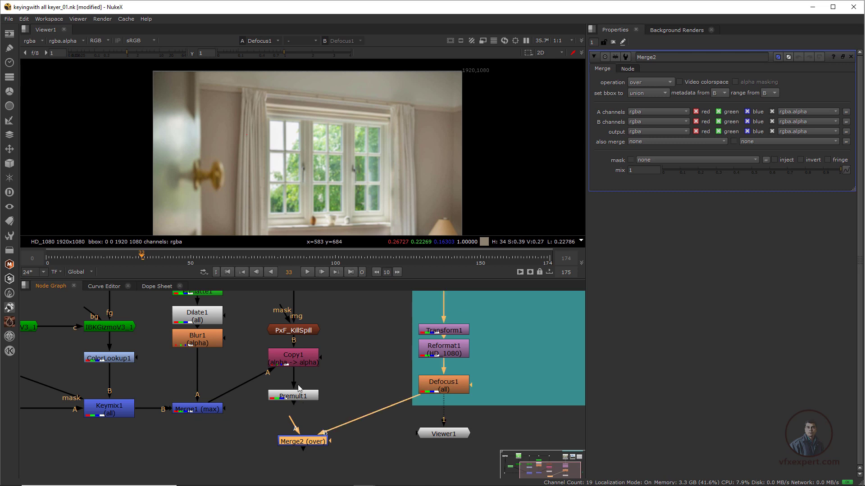
pyautogui.moveTo(296, 429); pyautogui.dragTo(301, 399)
pyautogui.moveTo(312, 444); pyautogui.dragTo(301, 444)
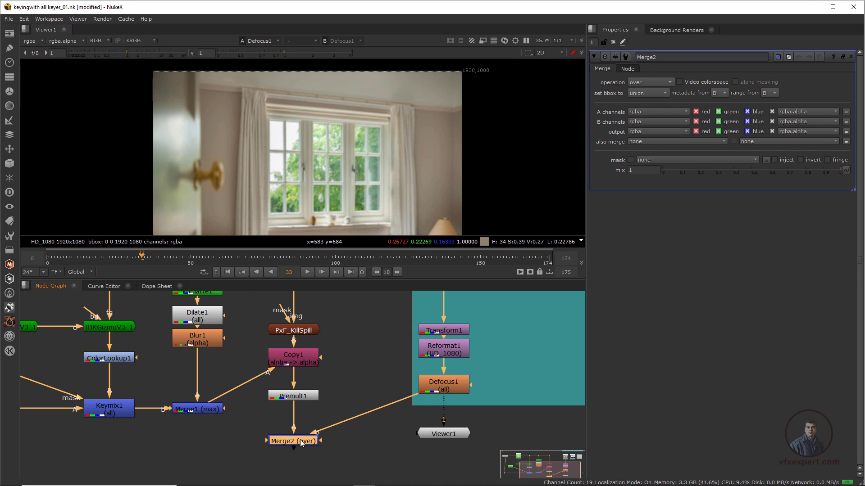
# View Merge2 and inspect the woman composited over the room at frame 33
pyautogui.press('1')
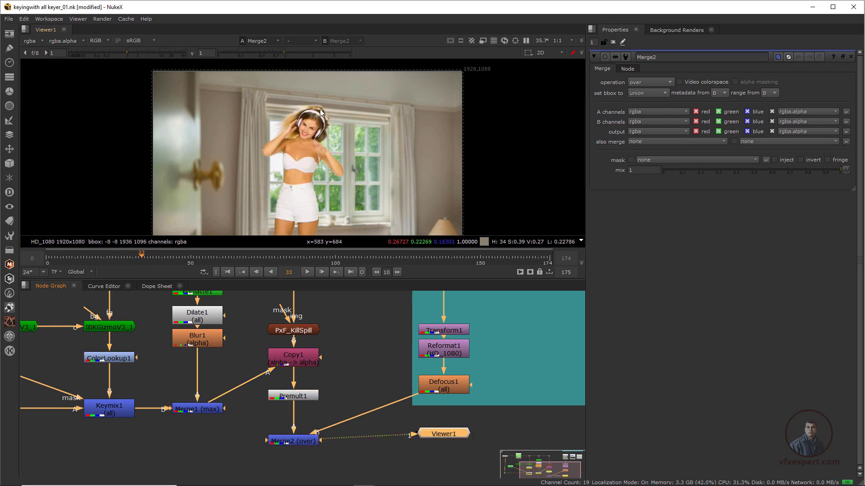
pyautogui.scroll(3, 322, 124)
pyautogui.scroll(2, 311, 156)
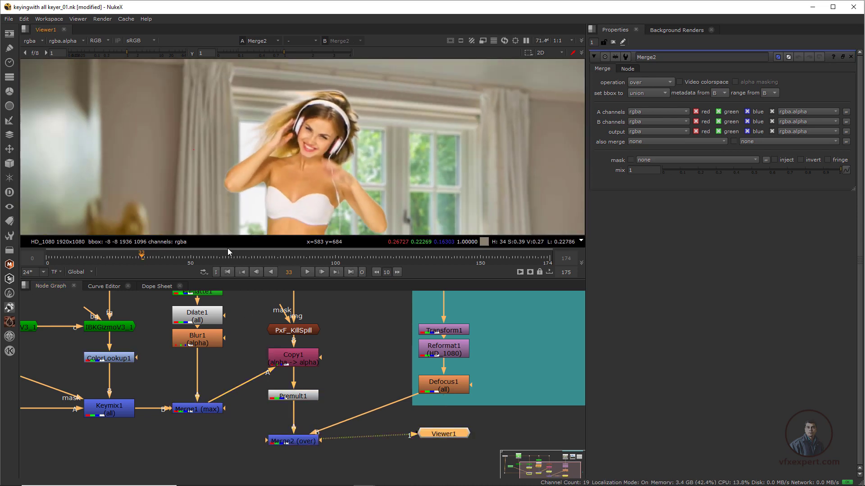
pyautogui.press('f')
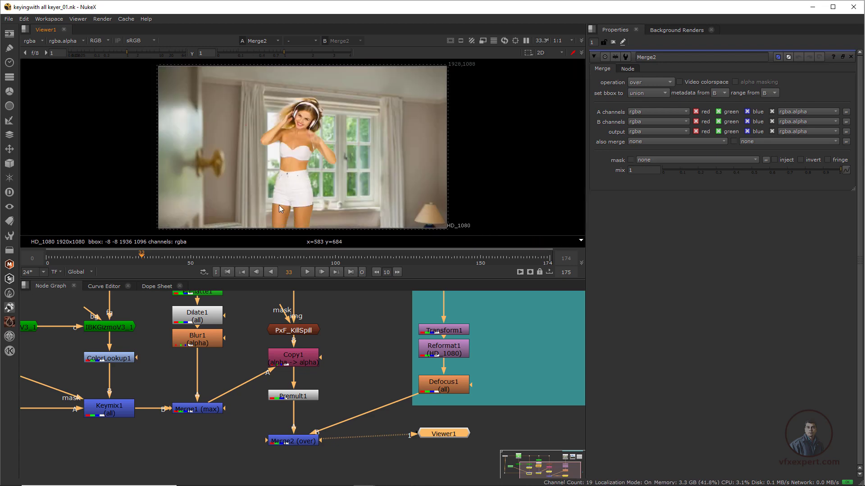
# Enlarge the viewer pane, play the Merge2 composite, and scrub back to frame 20 to examine the hair edges
pyautogui.scroll(1, 280, 204)
pyautogui.moveTo(263, 280); pyautogui.dragTo(263, 296)
pyautogui.click(307, 291)
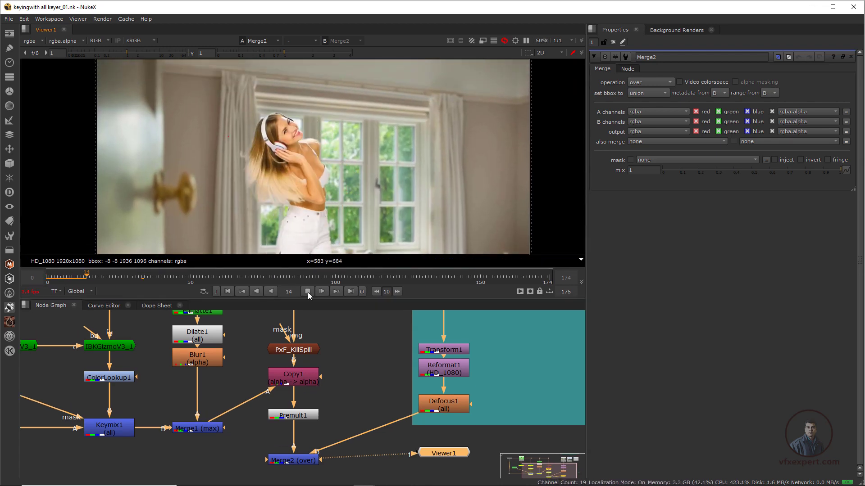
pyautogui.click(189, 278)
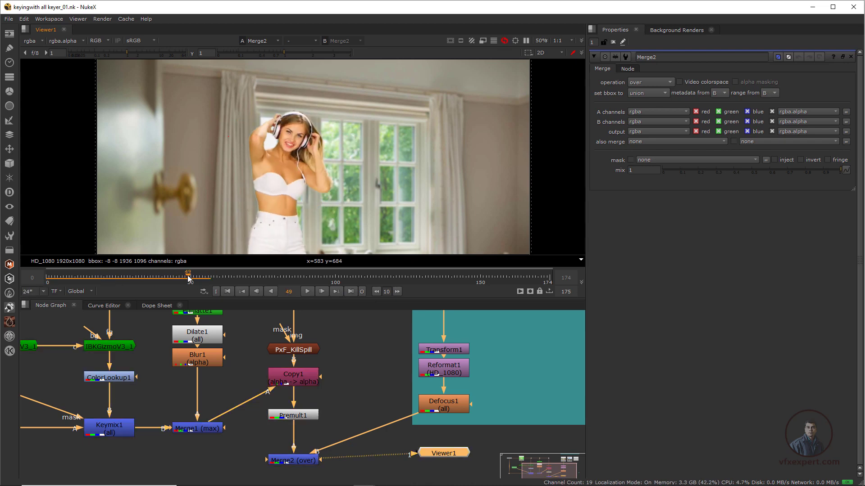
pyautogui.moveTo(189, 278); pyautogui.dragTo(104, 287)
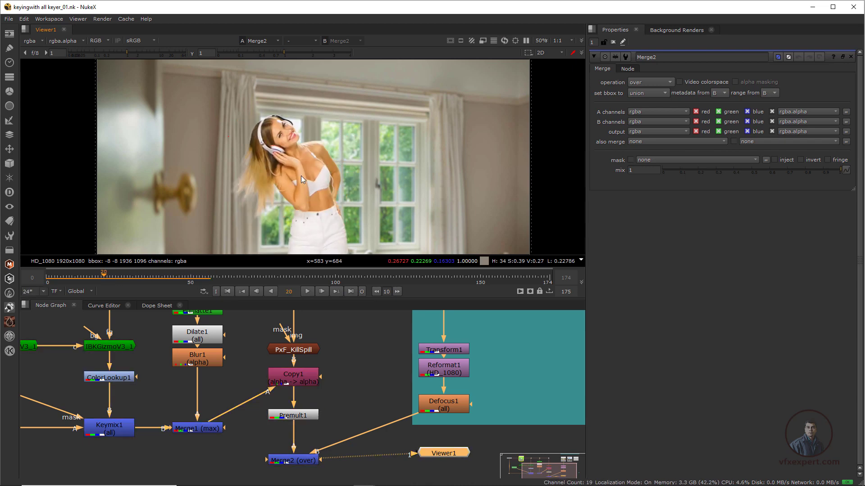
pyautogui.scroll(2, 248, 196)
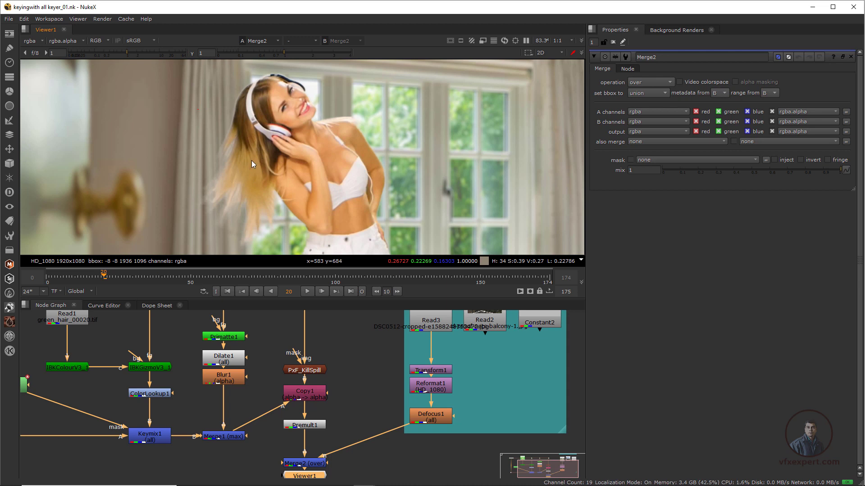
# Add a second Keylight node and insert it between the last source dot and PxF_KillSpill
pyautogui.scroll(-1, 347, 370)
pyautogui.moveTo(348, 369); pyautogui.dragTo(357, 421, button='middle')
pyautogui.scroll(1, 327, 423)
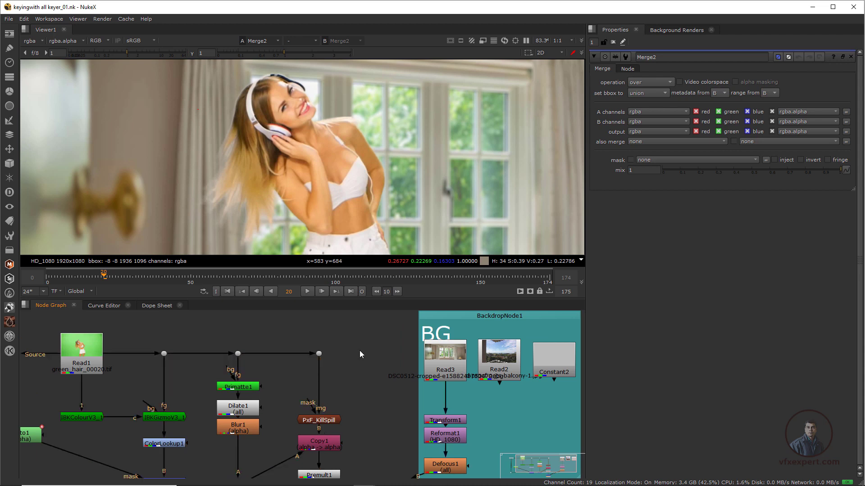
pyautogui.press('Tab')
pyautogui.write('key')
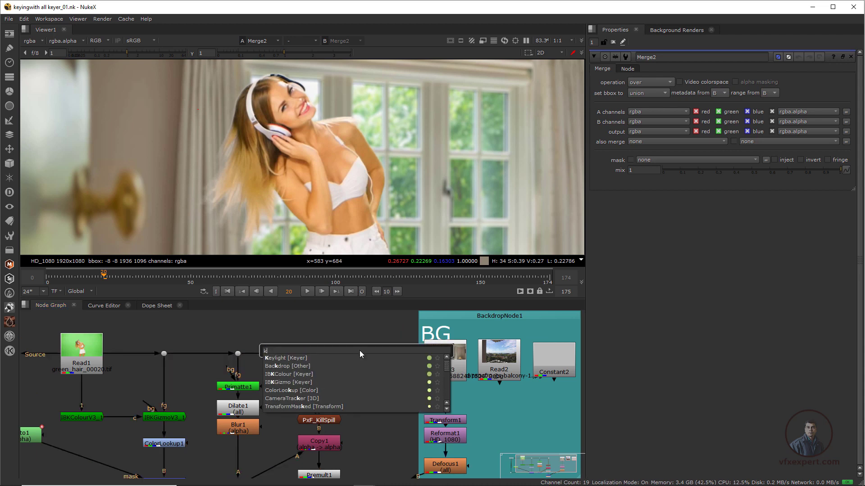
pyautogui.click(299, 358)
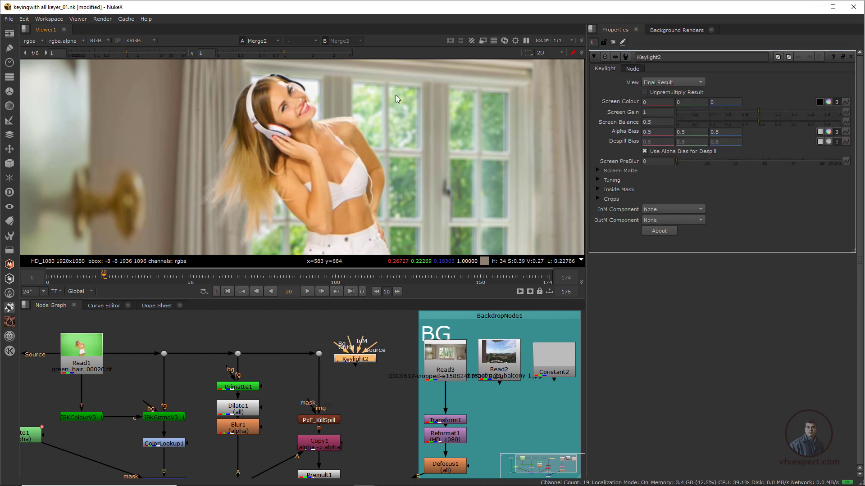
pyautogui.moveTo(395, 96); pyautogui.dragTo(450, 148)
pyautogui.moveTo(364, 362); pyautogui.dragTo(327, 383)
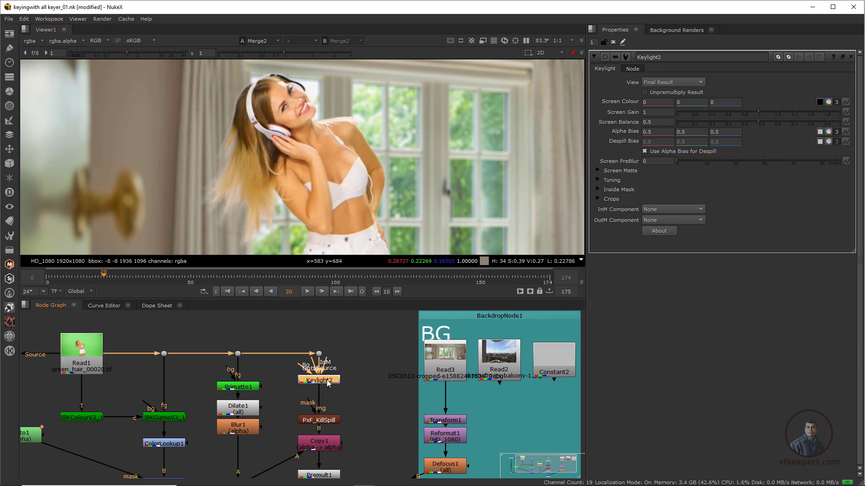
# View Keylight2, sample the green backdrop beside the woman as its Screen Colour, and set Screen Gain to 1.04
pyautogui.press('1')
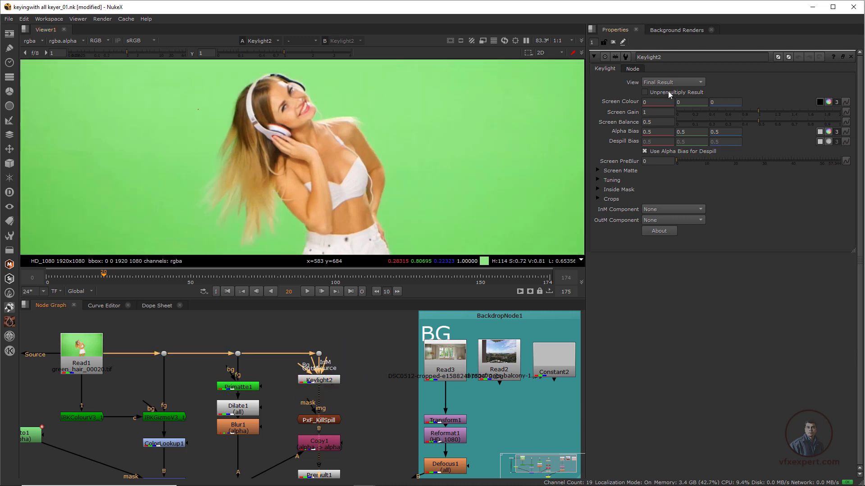
pyautogui.click(820, 102)
pyautogui.keyDown('ctrl'); pyautogui.click(201, 113); pyautogui.keyUp('ctrl')
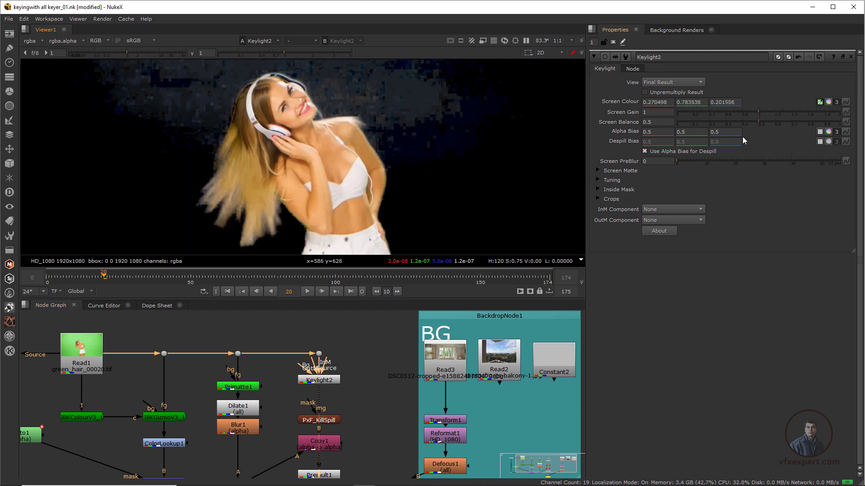
# Connect Keylight2's Bg input to Defocus1 and switch Keylight2's View to Composite
pyautogui.moveTo(331, 380); pyautogui.dragTo(365, 380)
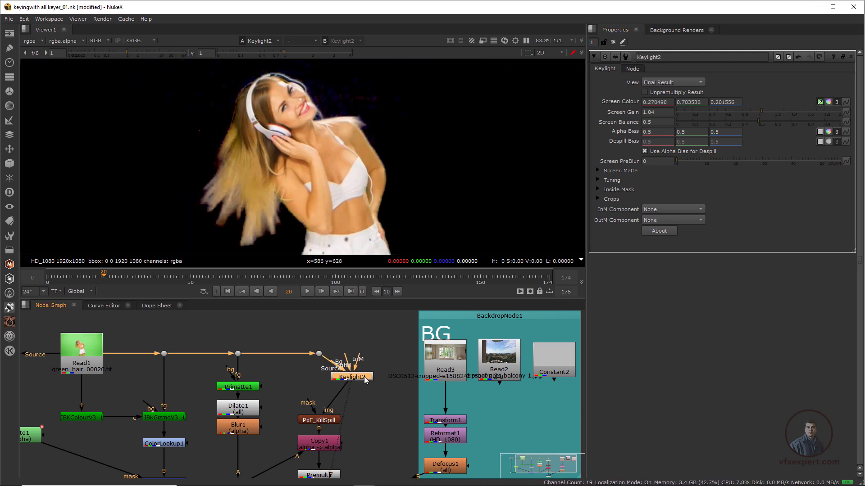
pyautogui.moveTo(347, 360); pyautogui.dragTo(324, 342)
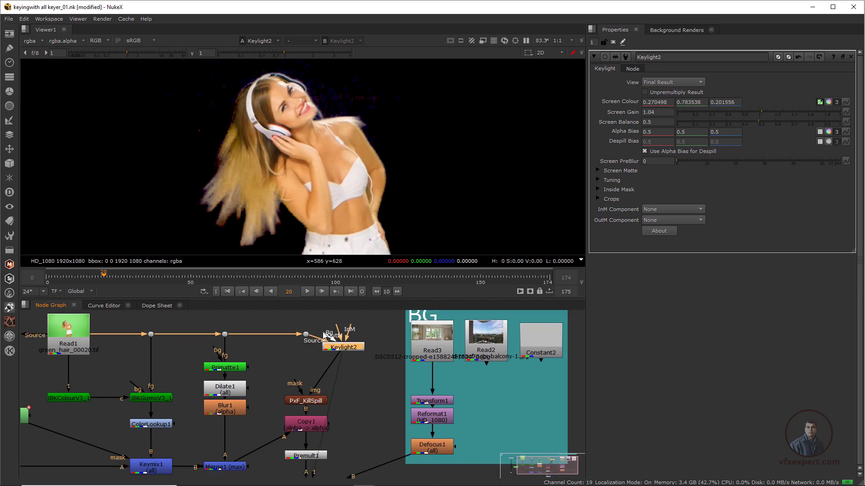
pyautogui.moveTo(323, 331); pyautogui.dragTo(418, 446)
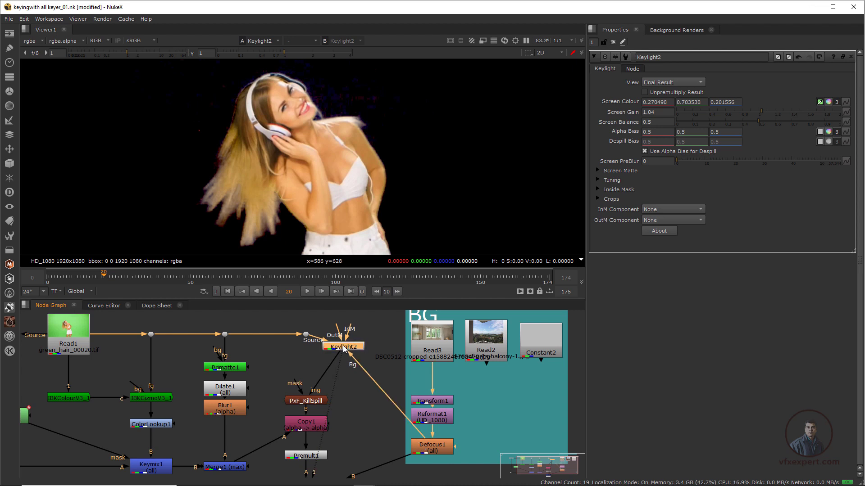
pyautogui.click(684, 84)
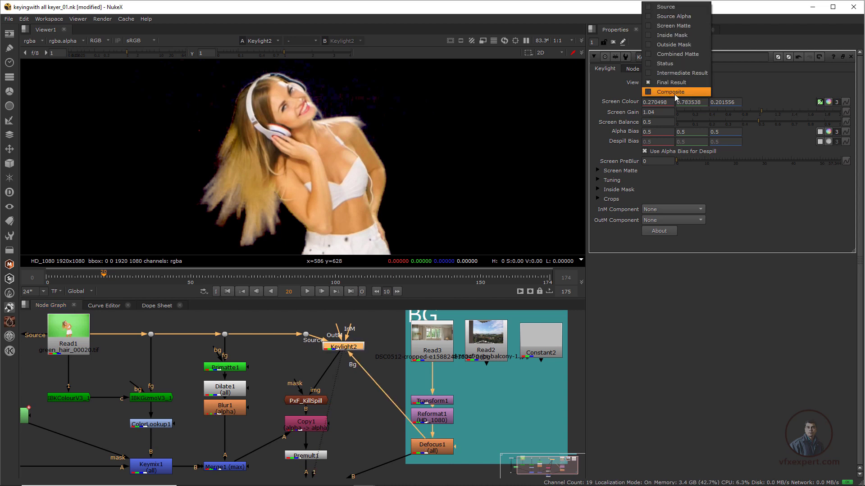
pyautogui.click(675, 92)
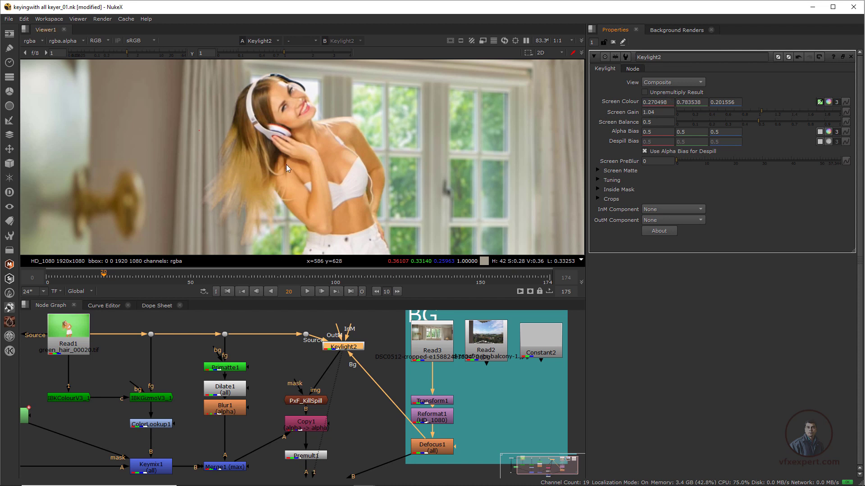
# View Merge2 and line Keylight2 up between the last source dot and PxF_KillSpill
pyautogui.scroll(-2, 377, 402)
pyautogui.moveTo(377, 402); pyautogui.dragTo(383, 393, button='middle')
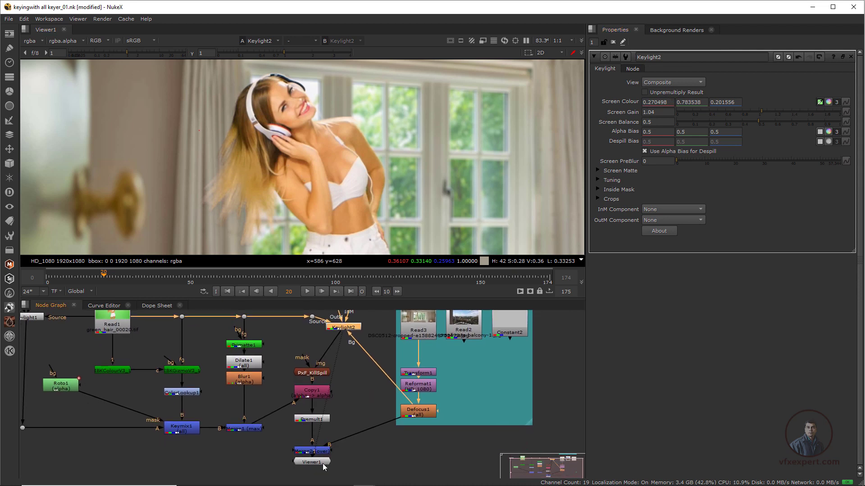
pyautogui.click(355, 479)
pyautogui.moveTo(355, 479); pyautogui.dragTo(365, 477)
pyautogui.click(314, 452)
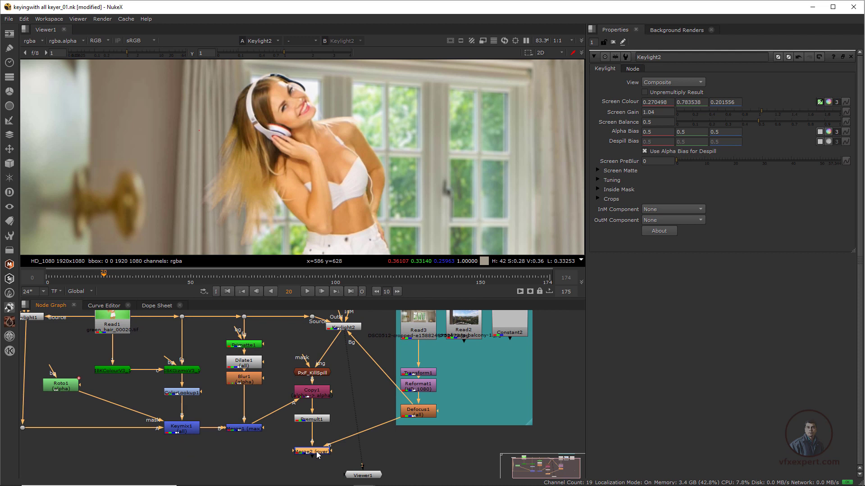
pyautogui.press('1')
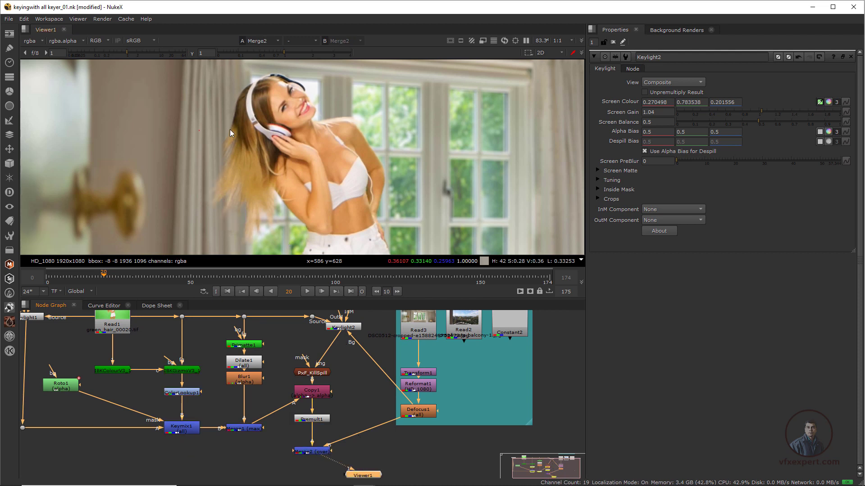
pyautogui.moveTo(343, 350); pyautogui.dragTo(344, 363, button='middle')
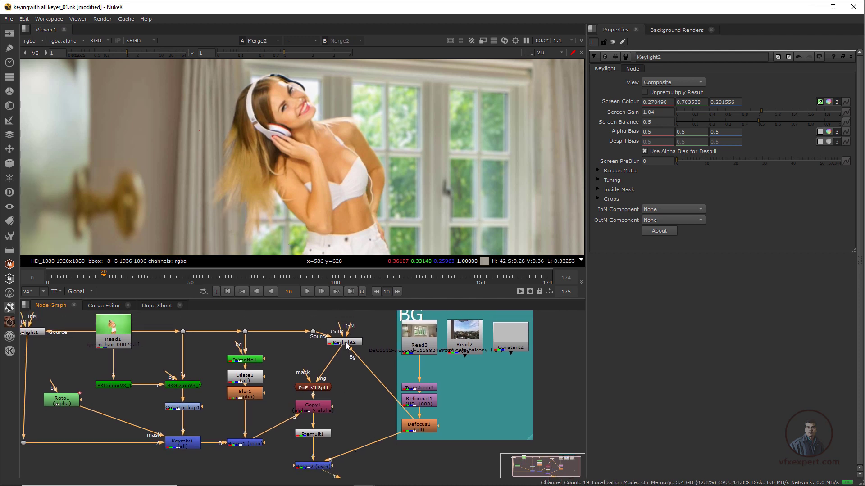
pyautogui.moveTo(347, 344); pyautogui.dragTo(316, 350)
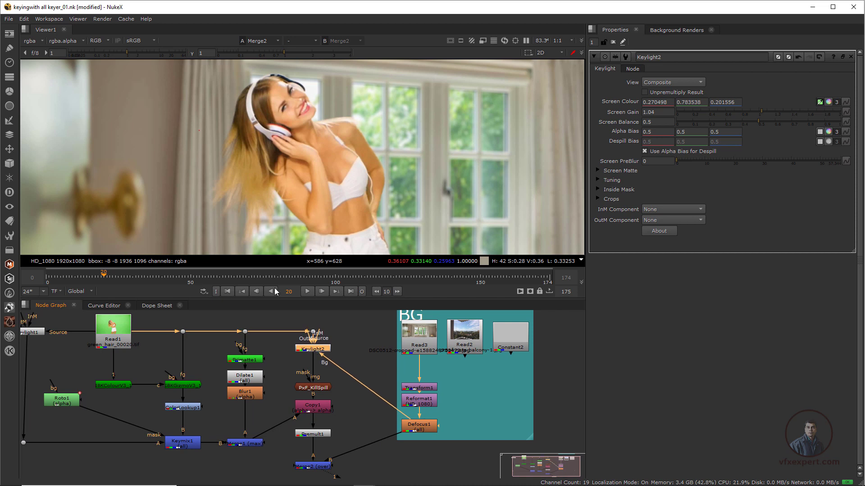
# Lower Keylight2's Screen Gain to 0.87 while viewing the hair in the Merge2 composite
pyautogui.scroll(1, 237, 219)
pyautogui.moveTo(257, 210); pyautogui.dragTo(282, 238, button='middle')
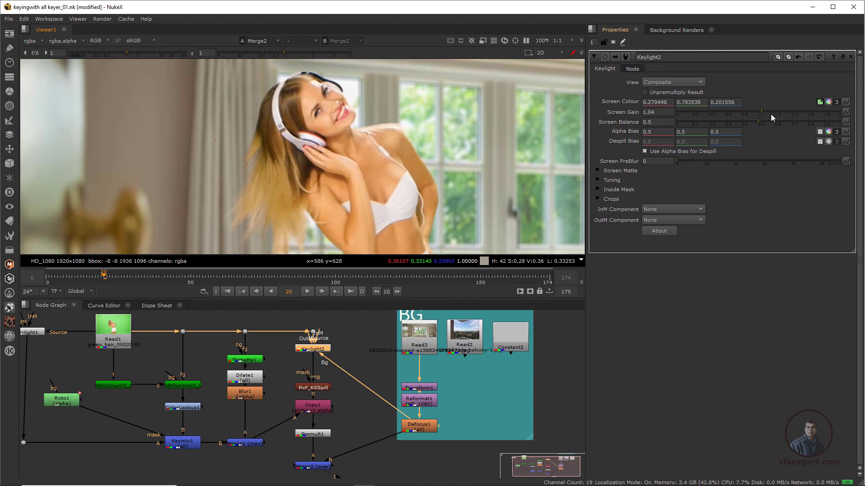
pyautogui.moveTo(763, 111)
pyautogui.mouseDown()
pyautogui.moveTo(749, 110)
pyautogui.moveTo(777, 119)
pyautogui.moveTo(747, 119)
pyautogui.mouseUp()
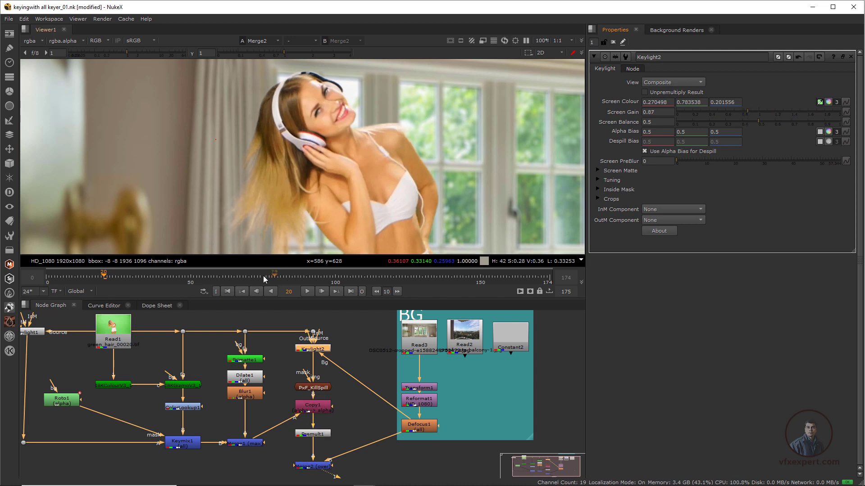
pyautogui.scroll(-2, 369, 207)
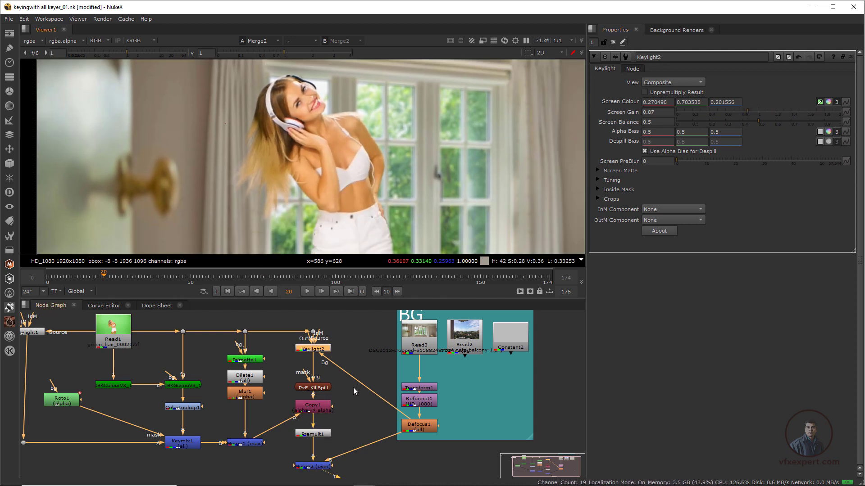
# Temporarily feed Transform1 from the balcony image Read2, examine the Merge2 composite around frame 18, and reconnect the room image Read3
pyautogui.moveTo(353, 388); pyautogui.dragTo(318, 398, button='middle')
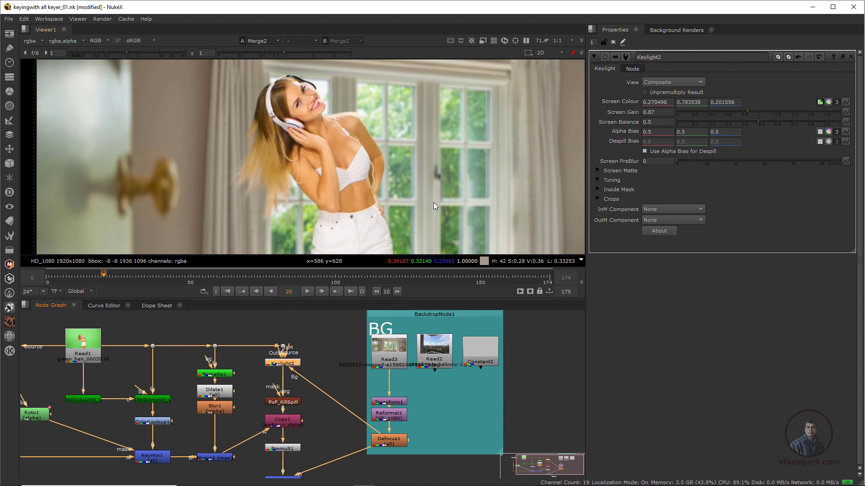
pyautogui.moveTo(390, 391); pyautogui.dragTo(438, 355)
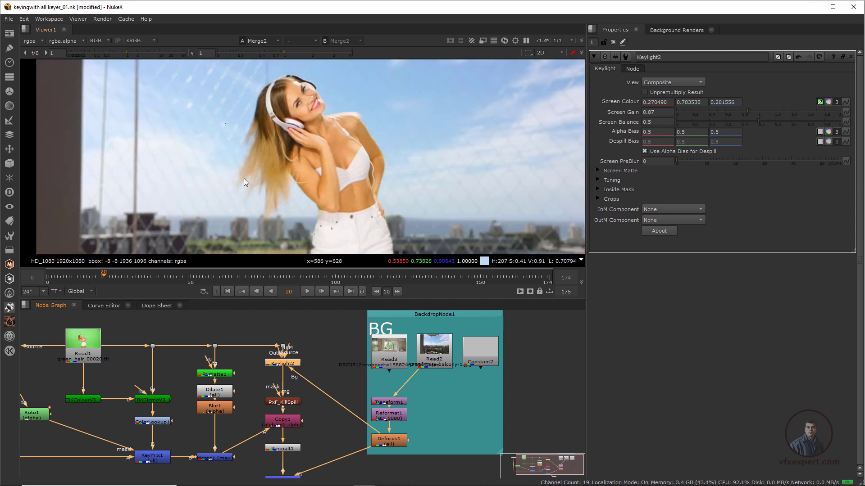
pyautogui.moveTo(409, 448); pyautogui.dragTo(403, 420, button='middle')
pyautogui.click(283, 454)
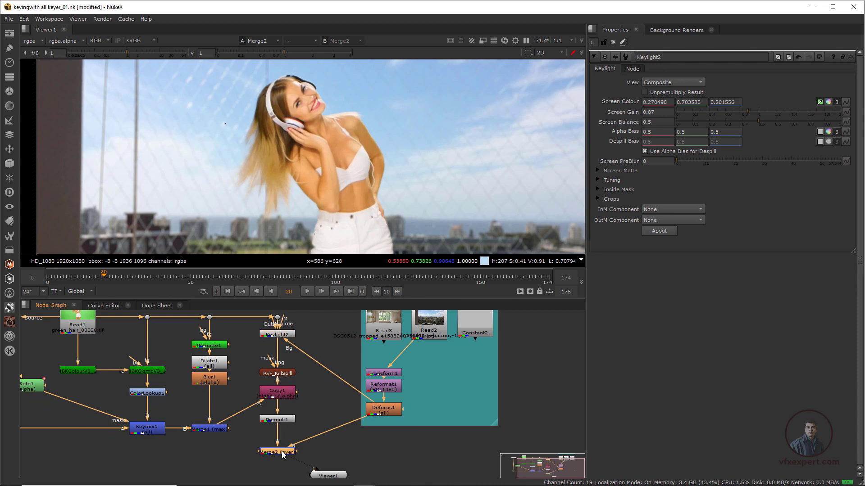
pyautogui.press('1')
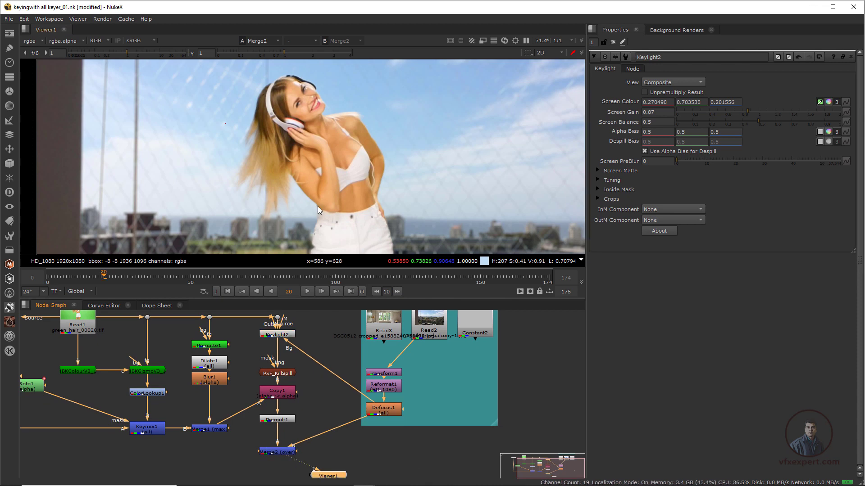
pyautogui.press('f')
pyautogui.scroll(2, 290, 209)
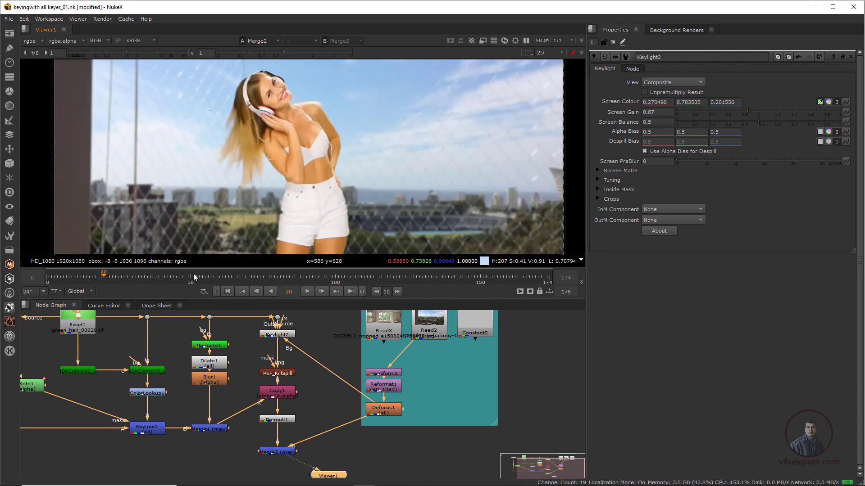
pyautogui.moveTo(186, 275); pyautogui.dragTo(98, 288)
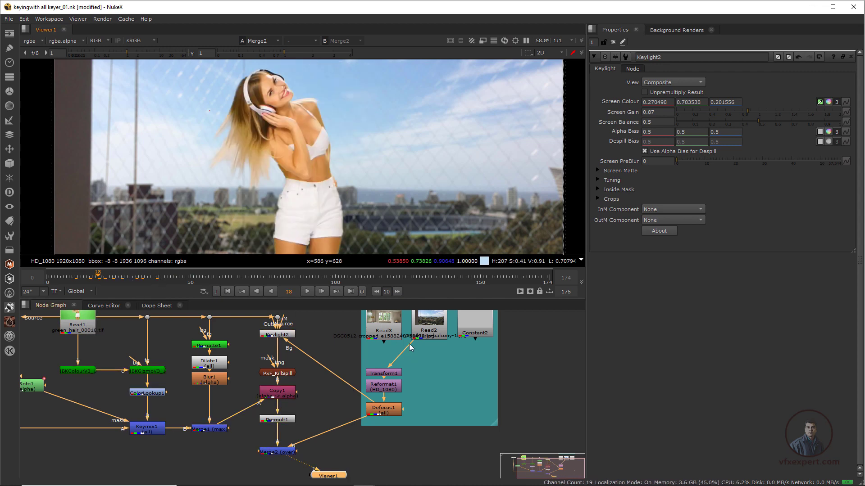
pyautogui.moveTo(410, 347); pyautogui.dragTo(381, 323)
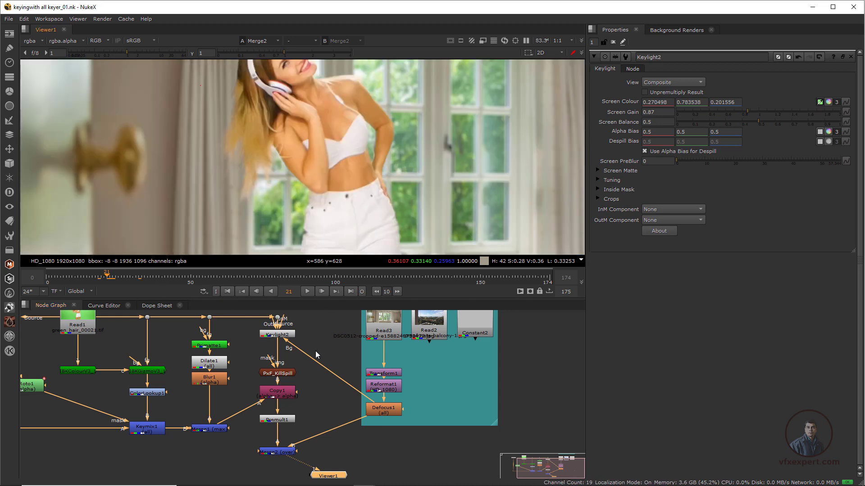
# Compare the original Read1 footage with the Merge2 composite around the hair tips at frame 21
pyautogui.click(88, 322)
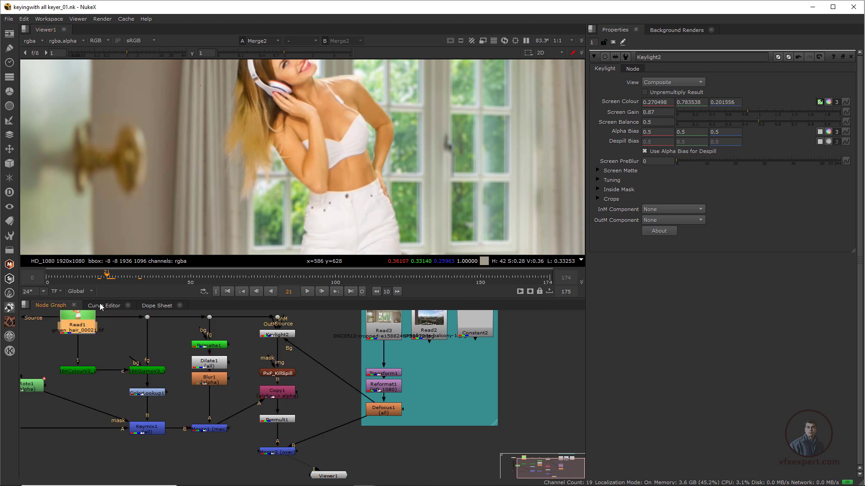
pyautogui.press('1')
pyautogui.scroll(2, 226, 164)
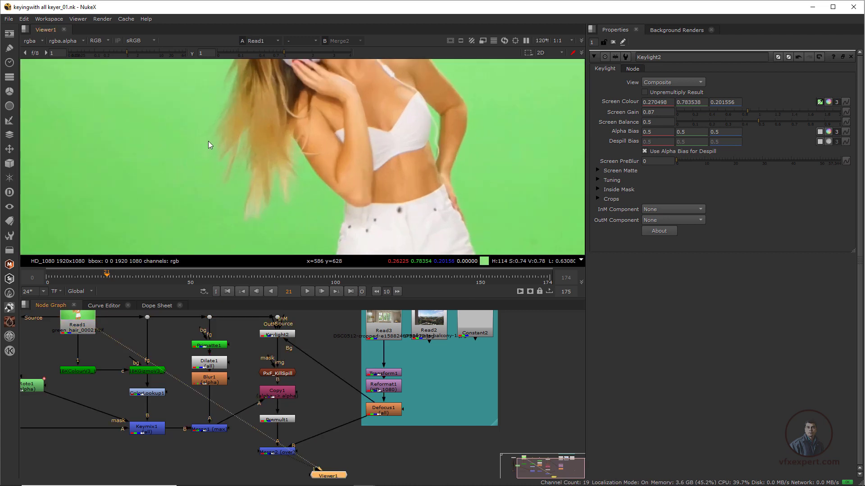
pyautogui.press('2')
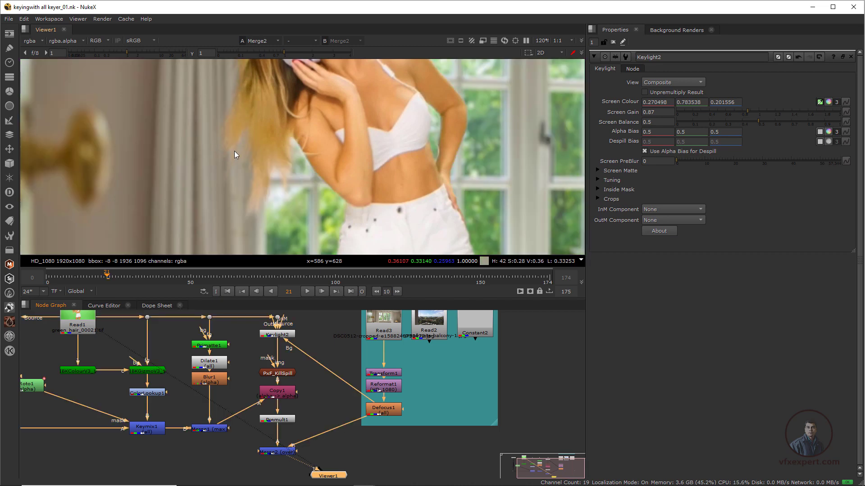
pyautogui.press('1')
pyautogui.press('2')
# Enlarge the node graph pane and route the pipe between Defocus1 and Keylight2's Bg input through a dot
pyautogui.press('f')
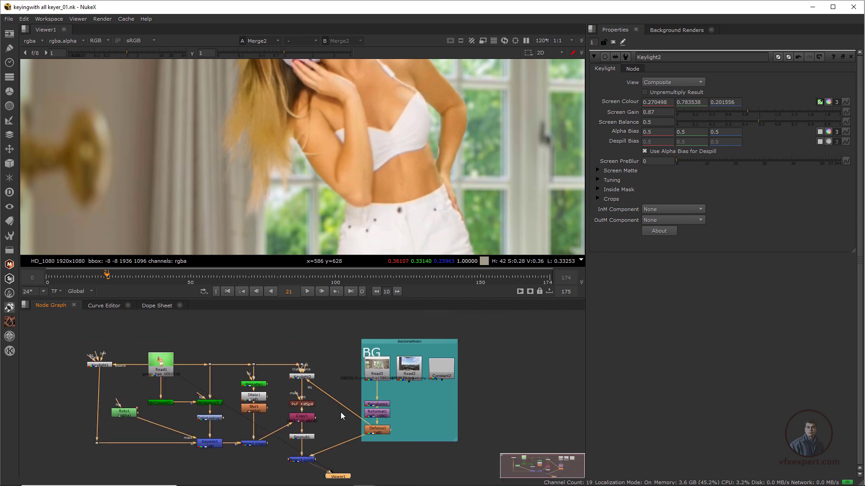
pyautogui.scroll(2, 347, 393)
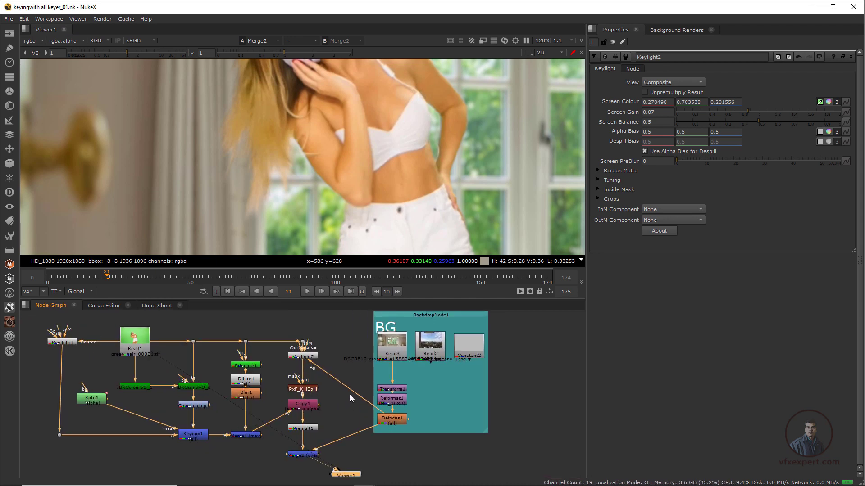
pyautogui.moveTo(386, 299); pyautogui.dragTo(385, 261)
pyautogui.press('f')
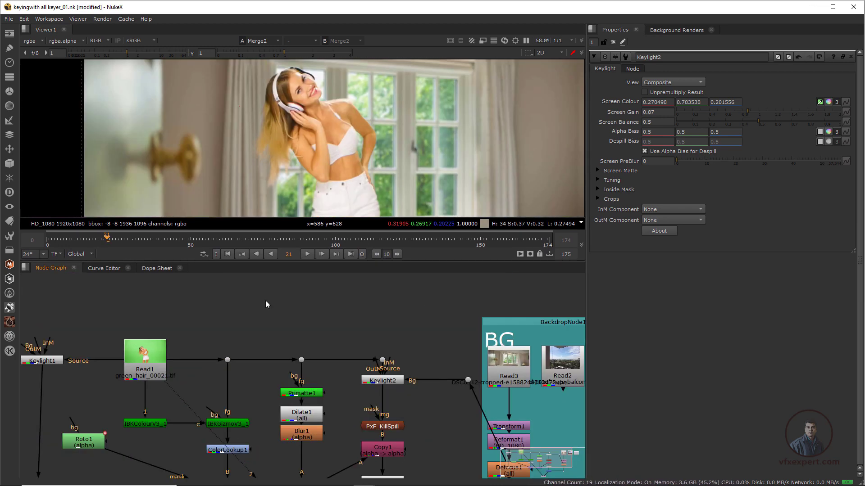
# Add a Constant node above the source pipe and set its format to HD_1080 1920x1080
pyautogui.press('Tab')
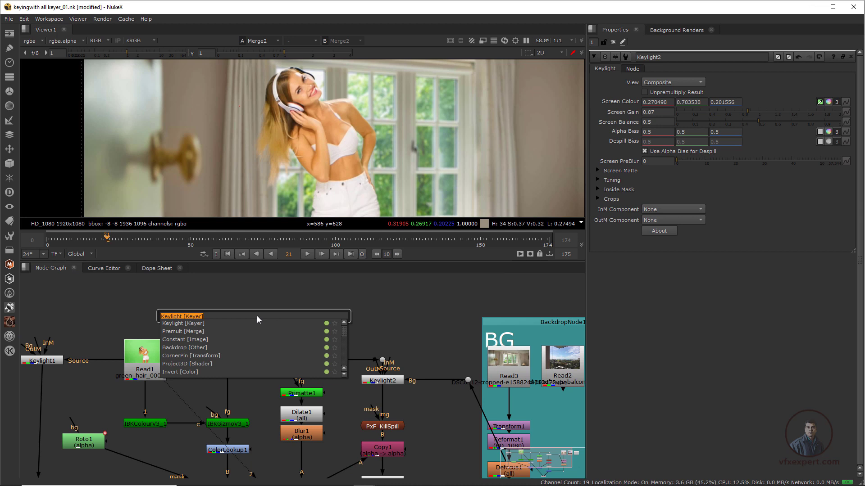
pyautogui.write('cons')
pyautogui.press('Return')
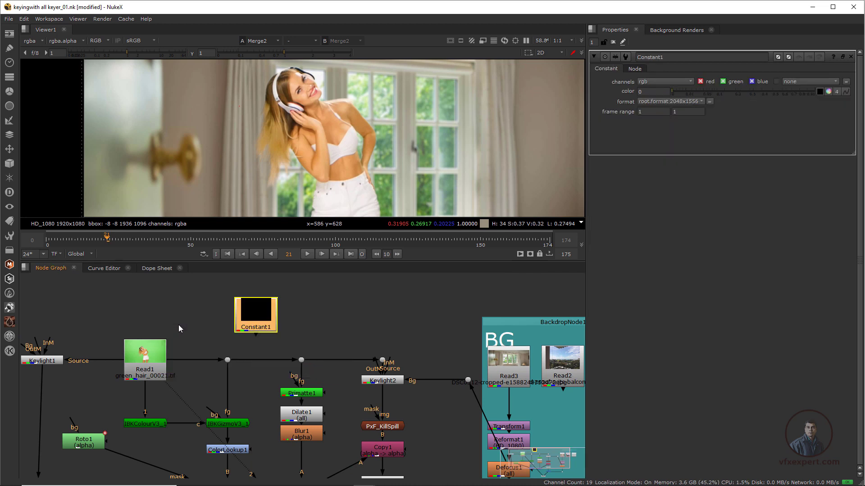
pyautogui.moveTo(267, 329); pyautogui.dragTo(283, 328)
pyautogui.click(687, 102)
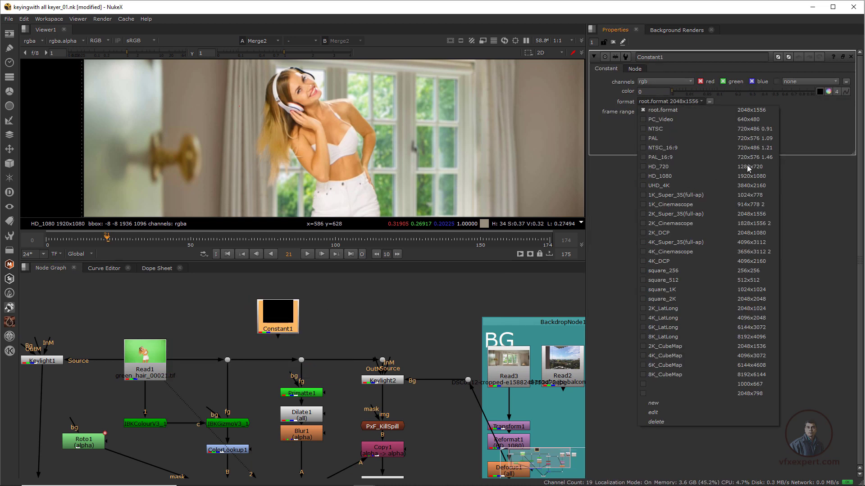
pyautogui.click(755, 177)
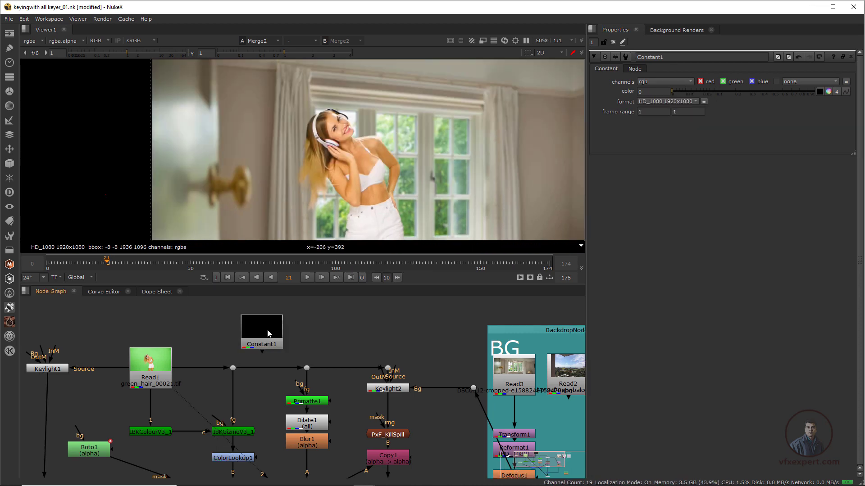
# View Read1, sample an area of green backdrop beside the woman's head, and assign the sampled colour to Constant1
pyautogui.click(161, 365)
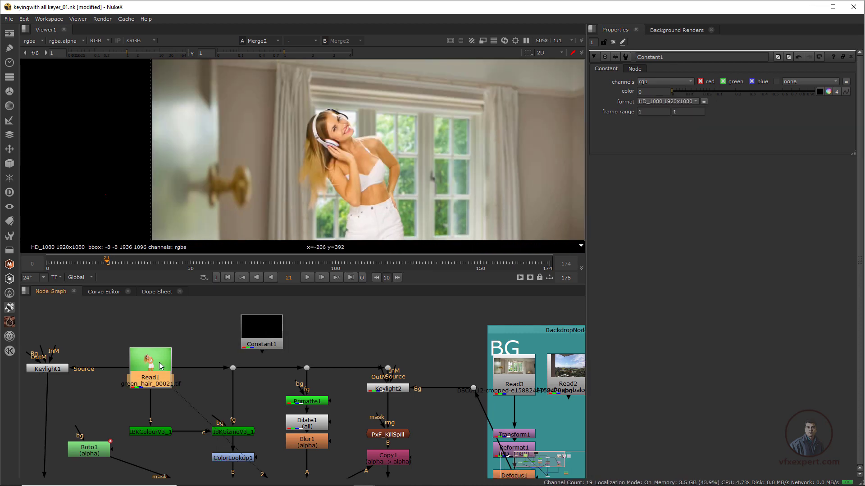
pyautogui.press('1')
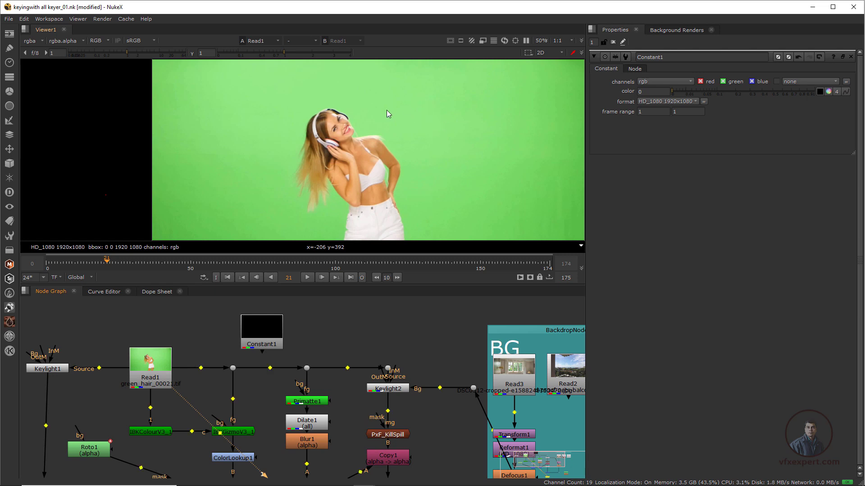
pyautogui.keyDown('ctrl'); pyautogui.keyDown('shift'); pyautogui.moveTo(391, 96); pyautogui.dragTo(437, 138); pyautogui.keyUp('shift'); pyautogui.keyUp('ctrl')
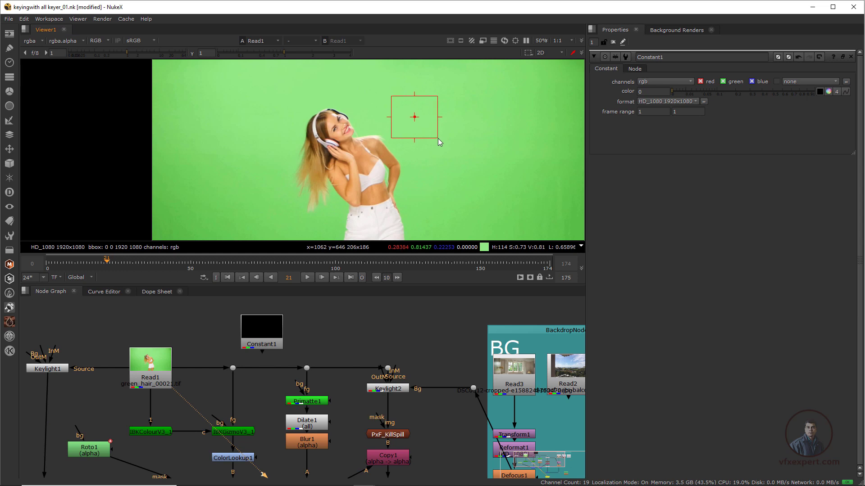
pyautogui.click(264, 330)
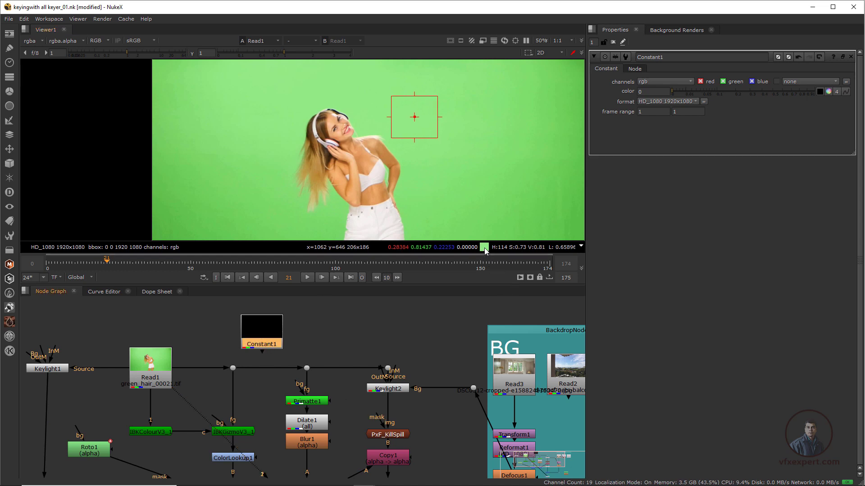
pyautogui.moveTo(485, 251); pyautogui.dragTo(820, 95)
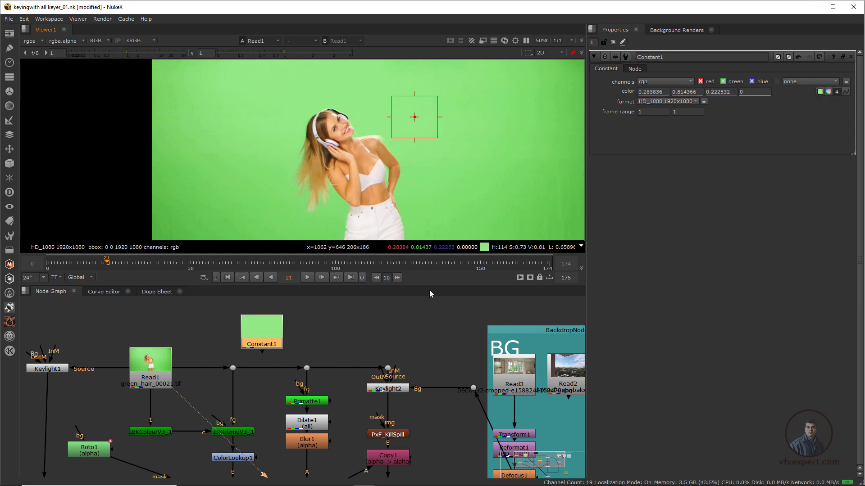
# View the Constant1 output and clear the colour-sampling region from the viewer
pyautogui.press('1')
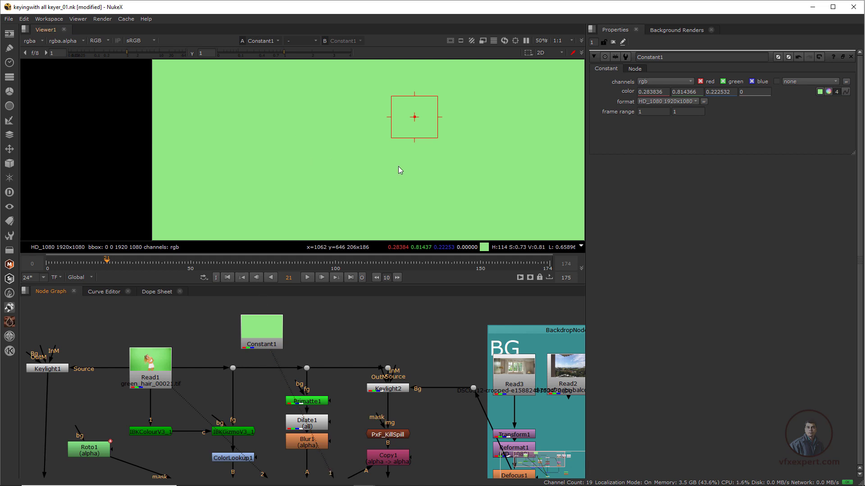
pyautogui.keyDown('ctrl'); pyautogui.click(129, 145); pyautogui.keyUp('ctrl')
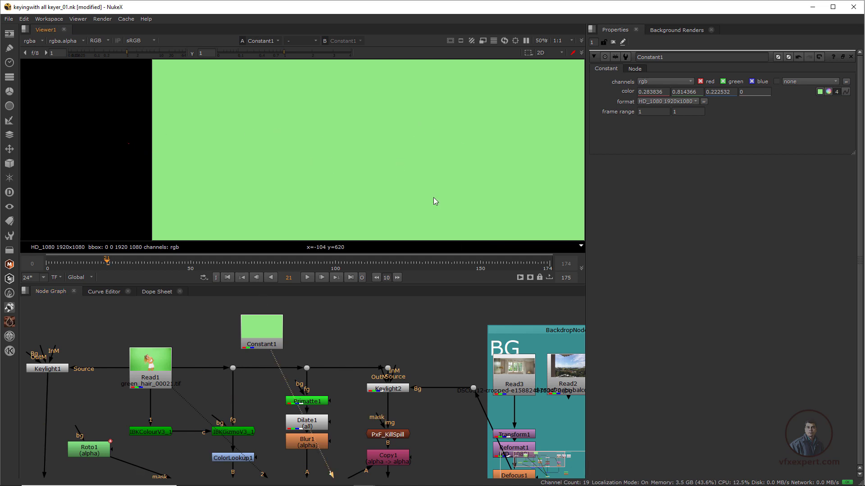
# Add a Merge node with Read1 as input A and Constant1 as input B, and place Constant1 directly above it
pyautogui.moveTo(330, 337); pyautogui.dragTo(322, 343, button='middle')
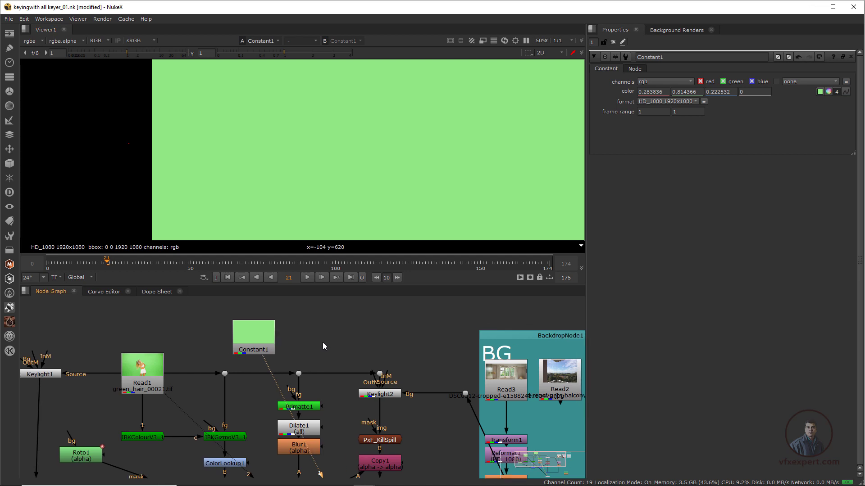
pyautogui.press('m')
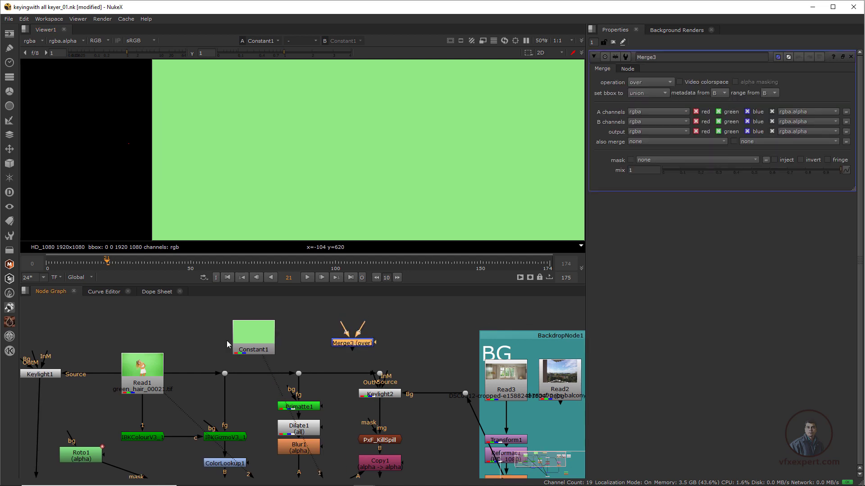
pyautogui.moveTo(264, 341); pyautogui.dragTo(266, 321)
pyautogui.moveTo(362, 325); pyautogui.dragTo(262, 325)
pyautogui.moveTo(354, 343); pyautogui.dragTo(148, 366)
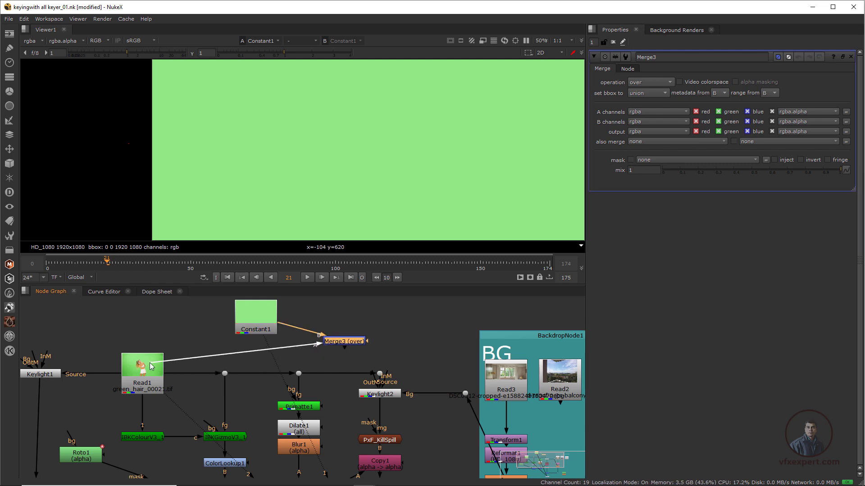
pyautogui.click(282, 330)
pyautogui.moveTo(282, 330); pyautogui.dragTo(362, 317)
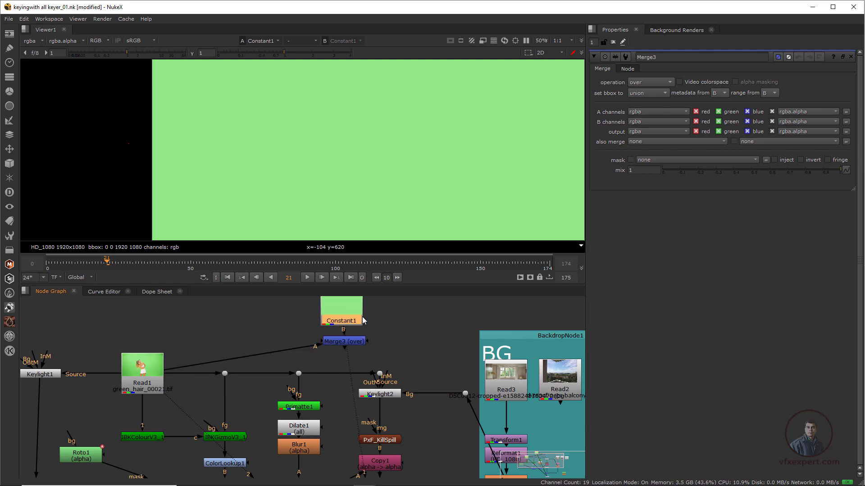
pyautogui.click(356, 351)
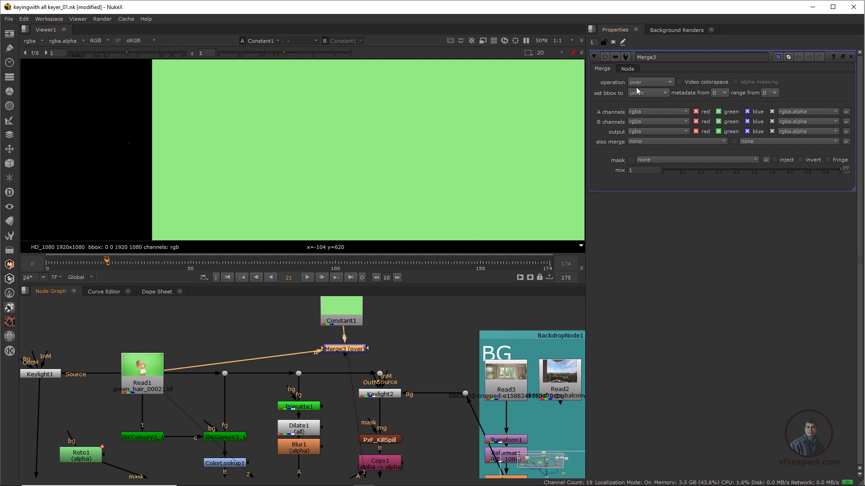
# Set the Merge3 operation to divide and view its output around the woman
pyautogui.click(665, 85)
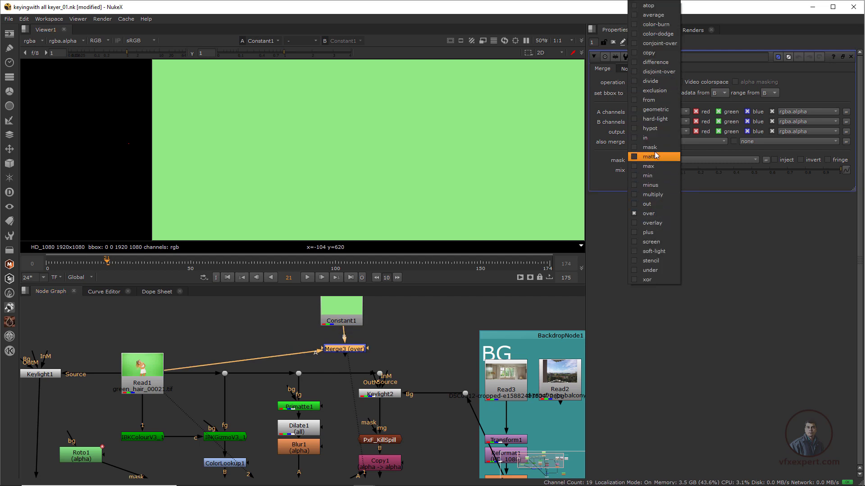
pyautogui.click(650, 81)
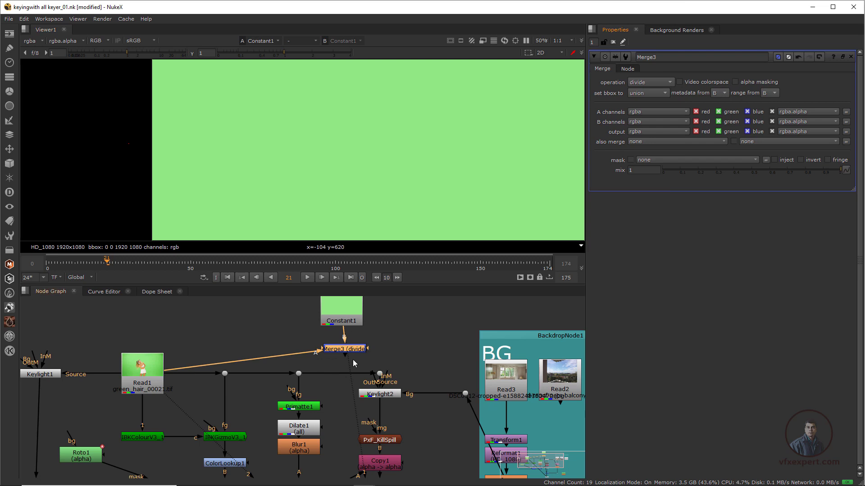
pyautogui.press('1')
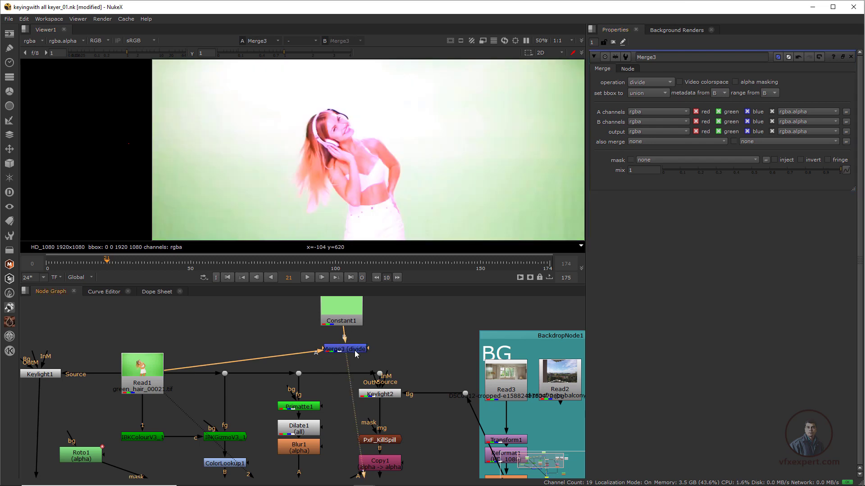
pyautogui.scroll(2, 361, 155)
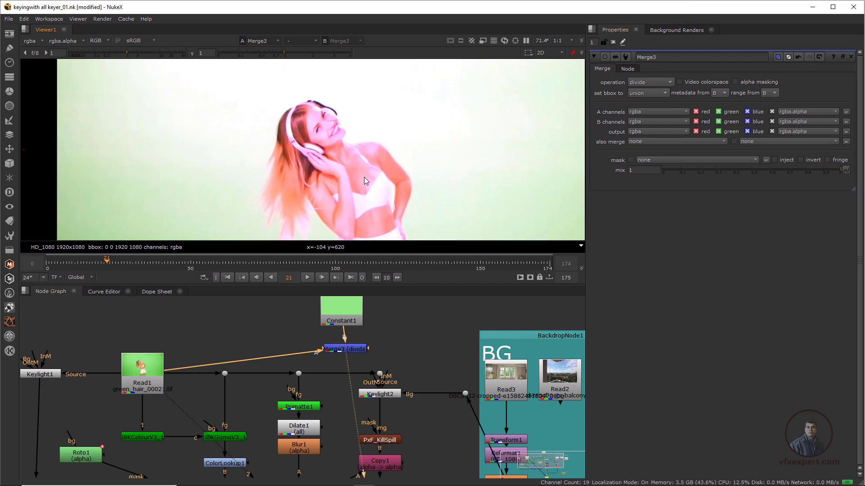
# Move Constant1 and Merge3 together closer to the BG backdrop and enlarge the node graph pane
pyautogui.moveTo(394, 303); pyautogui.dragTo(286, 364)
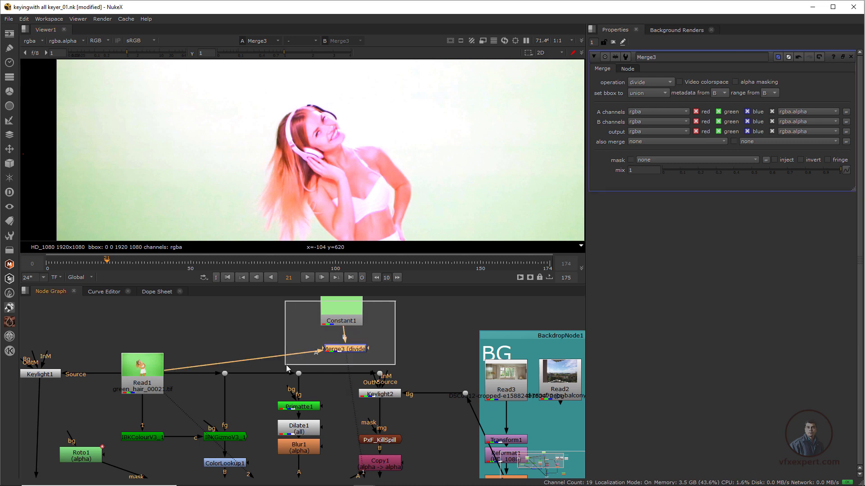
pyautogui.moveTo(345, 349); pyautogui.dragTo(429, 358)
pyautogui.moveTo(346, 316); pyautogui.dragTo(433, 318)
pyautogui.scroll(-3, 386, 379)
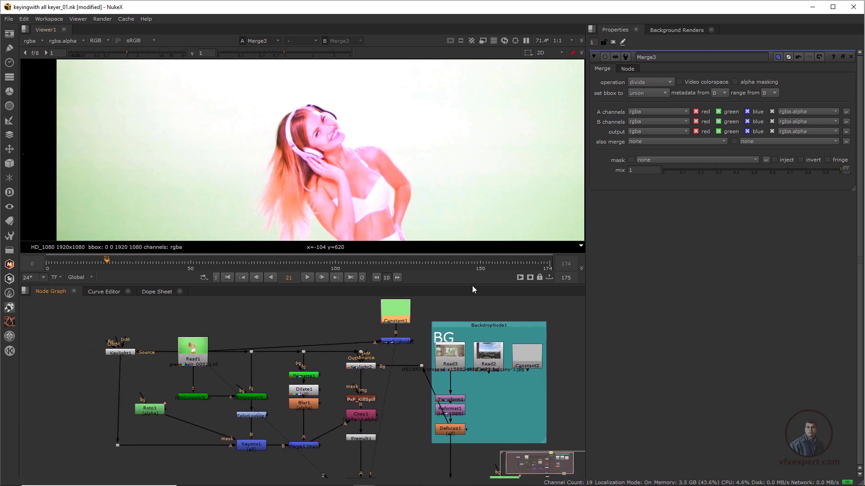
pyautogui.moveTo(472, 287); pyautogui.dragTo(471, 202)
pyautogui.scroll(2, 414, 341)
pyautogui.moveTo(414, 341); pyautogui.dragTo(386, 380, button='middle')
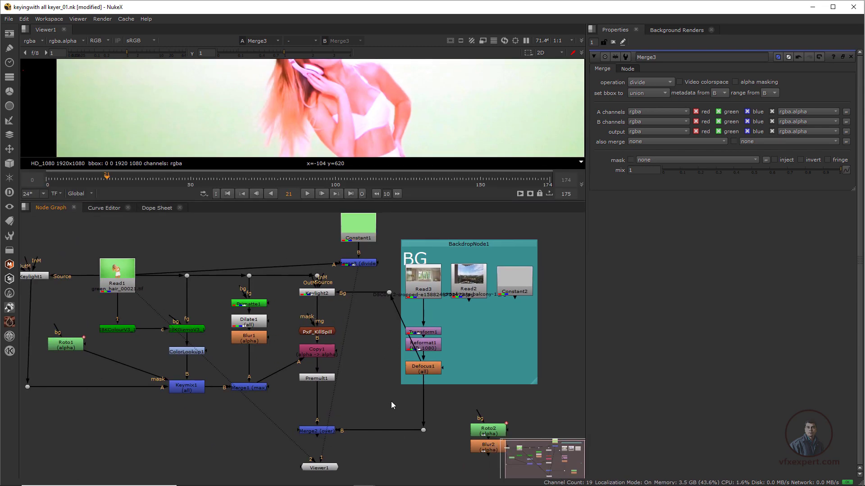
# View Merge2 and insert a new Merge on its background pipe, with Merge3 connected to the A input
pyautogui.moveTo(358, 272); pyautogui.dragTo(320, 435)
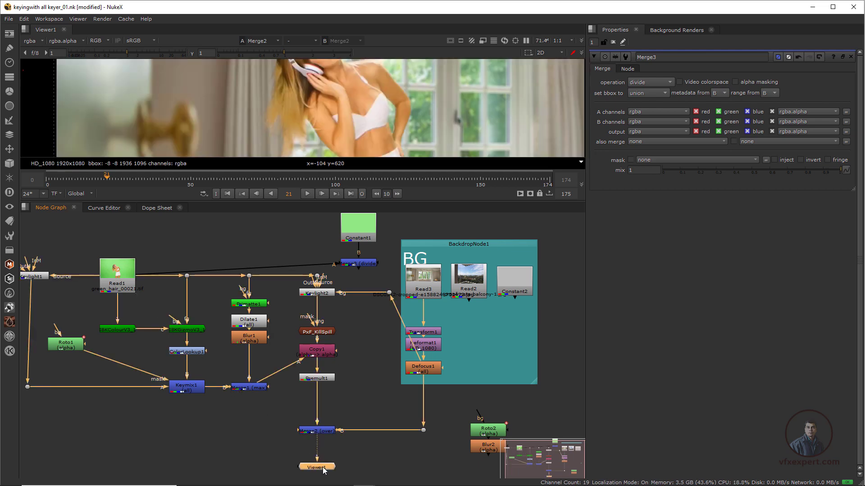
pyautogui.click(371, 401)
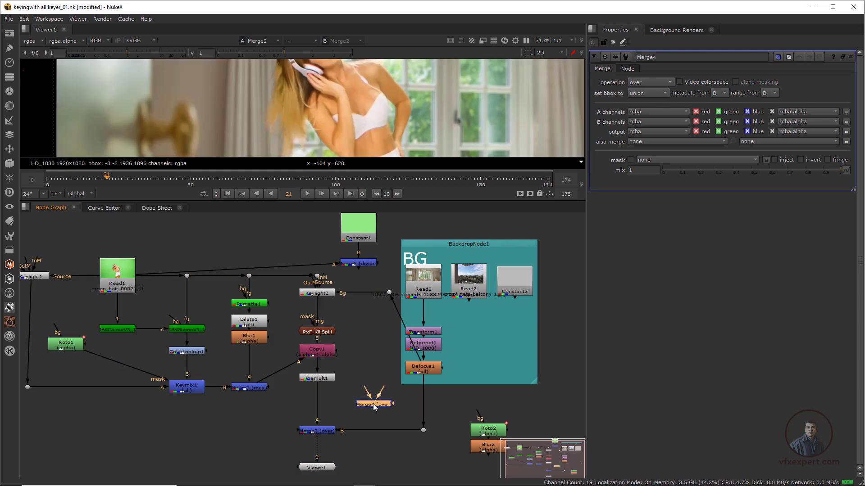
pyautogui.press('m')
pyautogui.moveTo(381, 405); pyautogui.dragTo(383, 434)
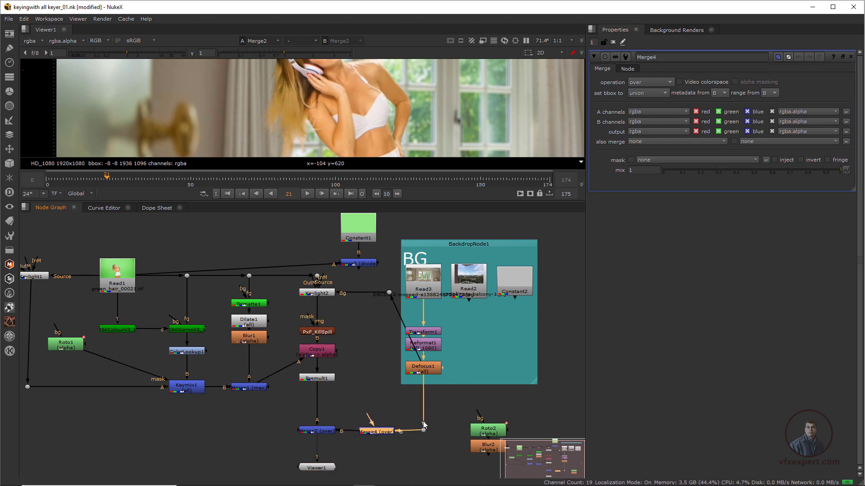
pyautogui.moveTo(369, 419); pyautogui.dragTo(368, 264)
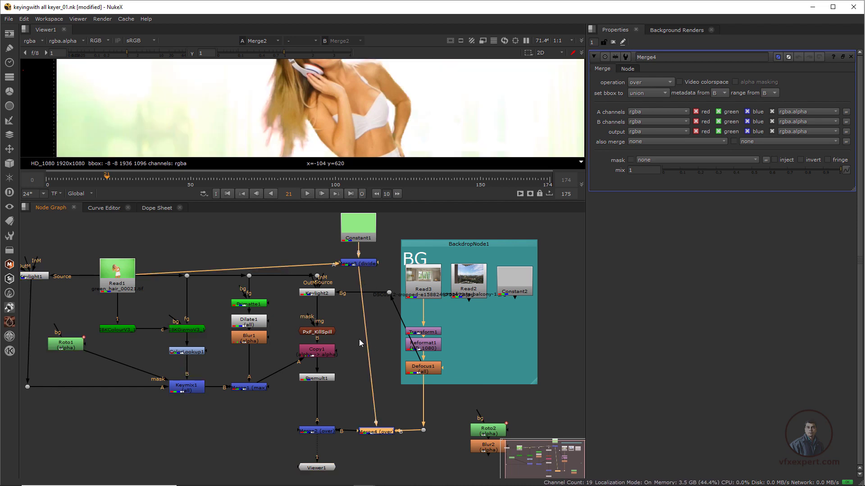
pyautogui.moveTo(387, 437); pyautogui.dragTo(377, 433)
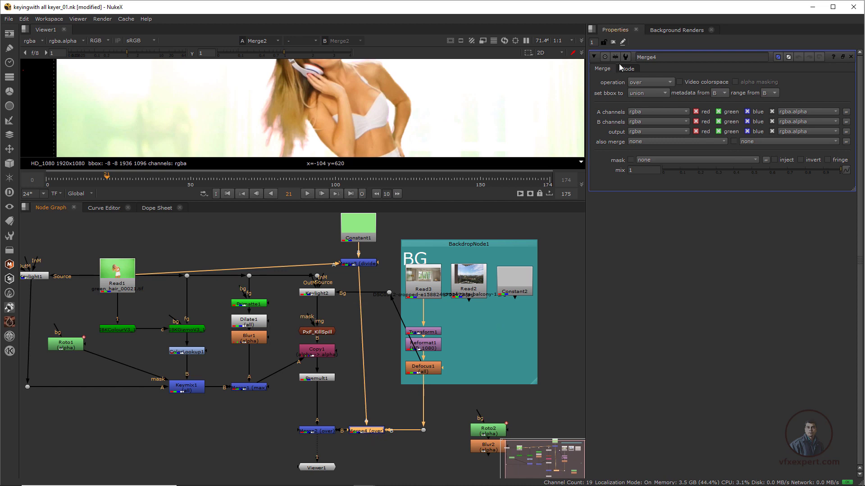
# Set the Merge4 operation to multiply and inspect the hair edges in an enlarged viewer
pyautogui.click(650, 82)
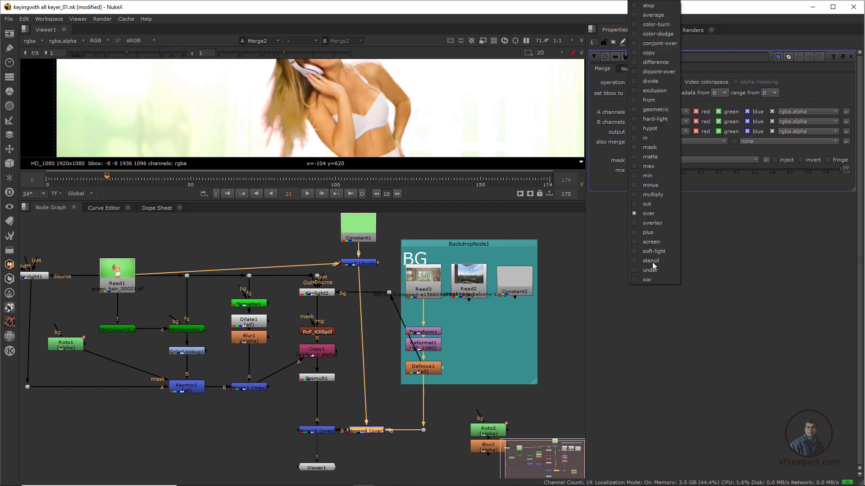
pyautogui.click(653, 194)
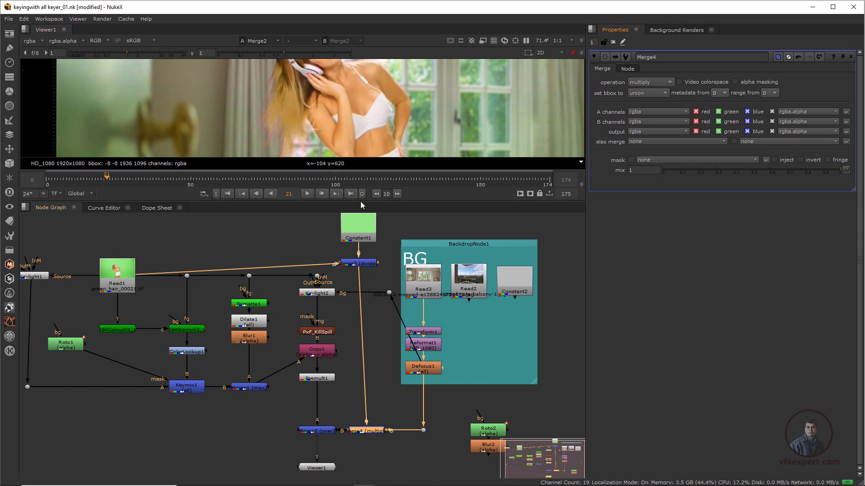
pyautogui.moveTo(362, 203); pyautogui.dragTo(363, 252)
pyautogui.scroll(2, 275, 166)
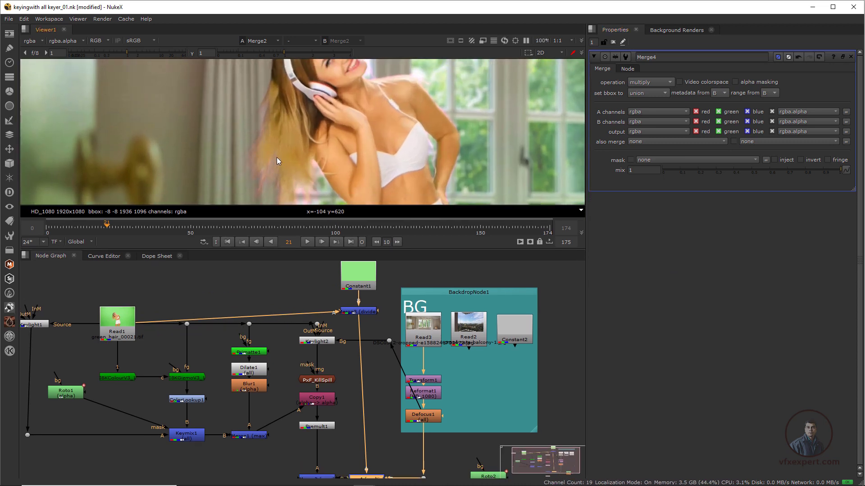
pyautogui.scroll(1, 295, 171)
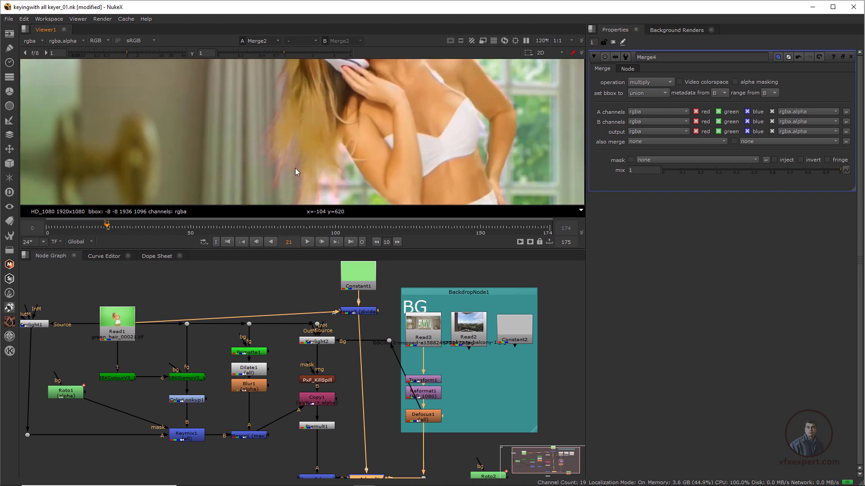
# Insert a Saturation node below Merge3 and lower its saturation to 0.18
pyautogui.moveTo(349, 354); pyautogui.dragTo(347, 375, button='middle')
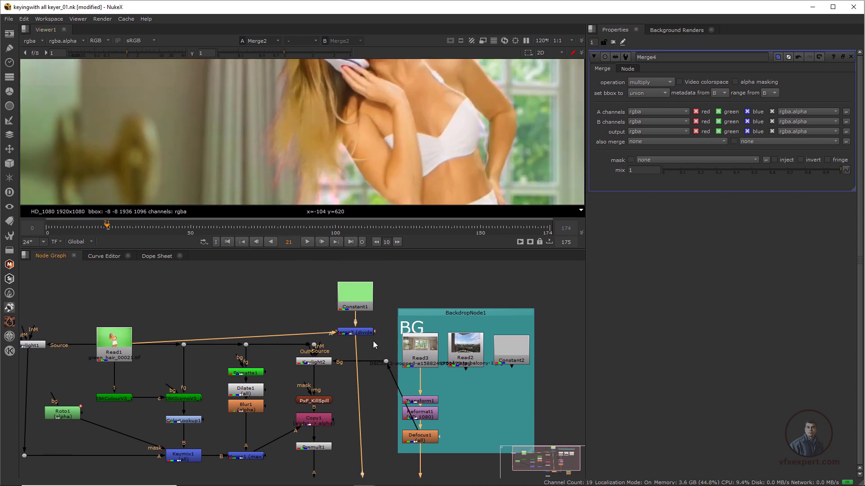
pyautogui.click(361, 333)
pyautogui.press('Tab')
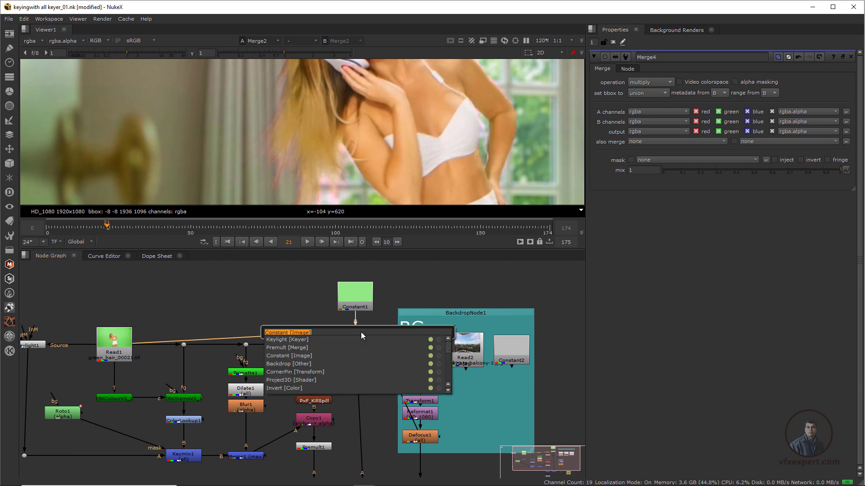
pyautogui.write('satu')
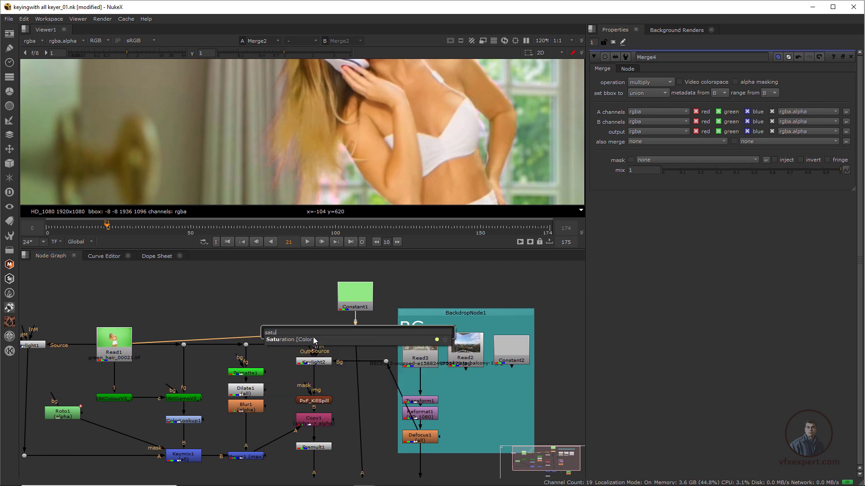
pyautogui.click(302, 342)
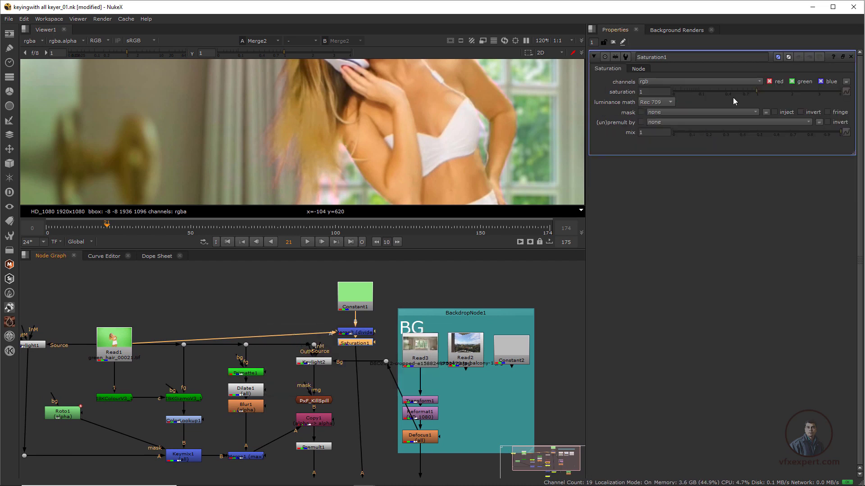
pyautogui.moveTo(757, 92); pyautogui.dragTo(712, 96)
pyautogui.click(709, 96)
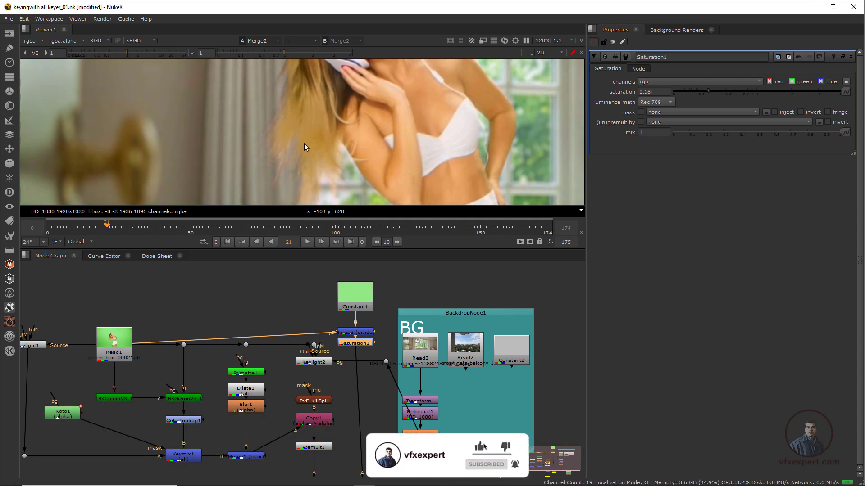
# Reduce the Merge4 mix to 0.48 and check the hair detail against the room background
pyautogui.scroll(-4, 323, 169)
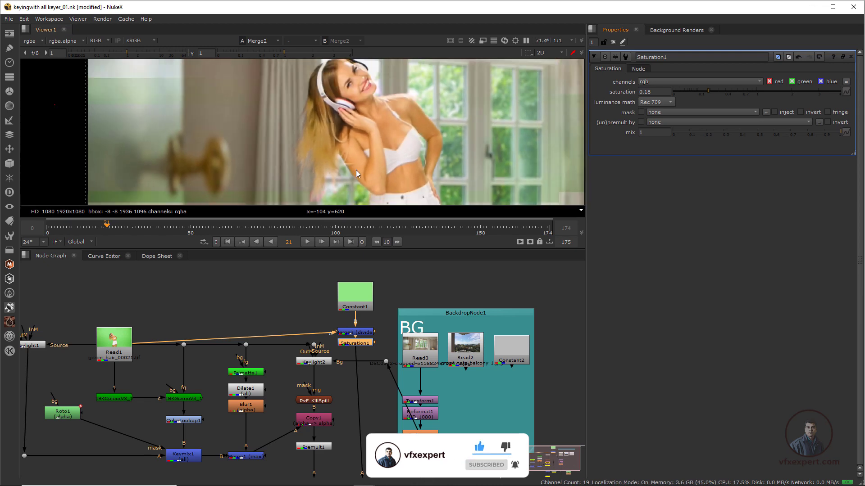
pyautogui.scroll(-1, 357, 406)
pyautogui.moveTo(357, 406); pyautogui.dragTo(336, 349, button='middle')
pyautogui.scroll(1, 352, 439)
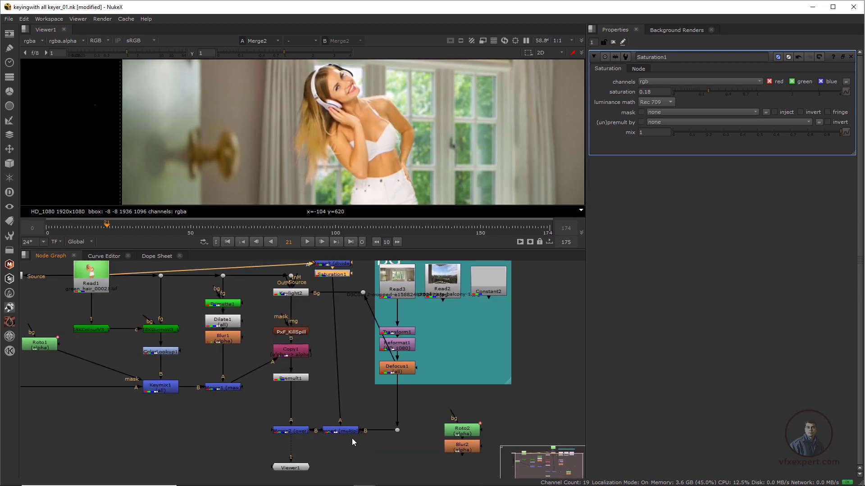
pyautogui.doubleClick(344, 431)
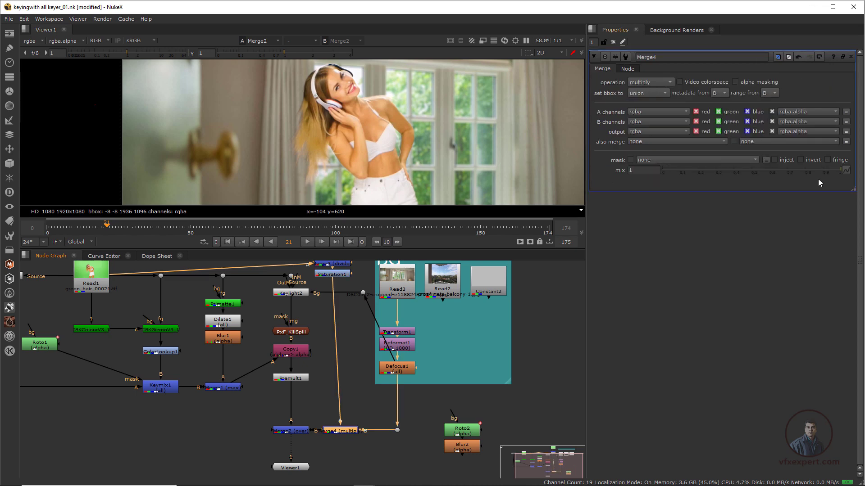
pyautogui.moveTo(833, 170); pyautogui.dragTo(749, 176)
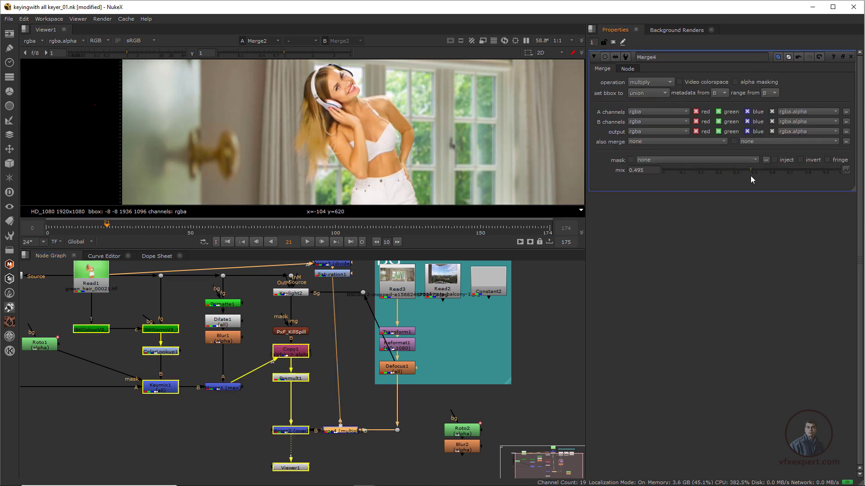
pyautogui.scroll(3, 313, 161)
pyautogui.scroll(2, 320, 160)
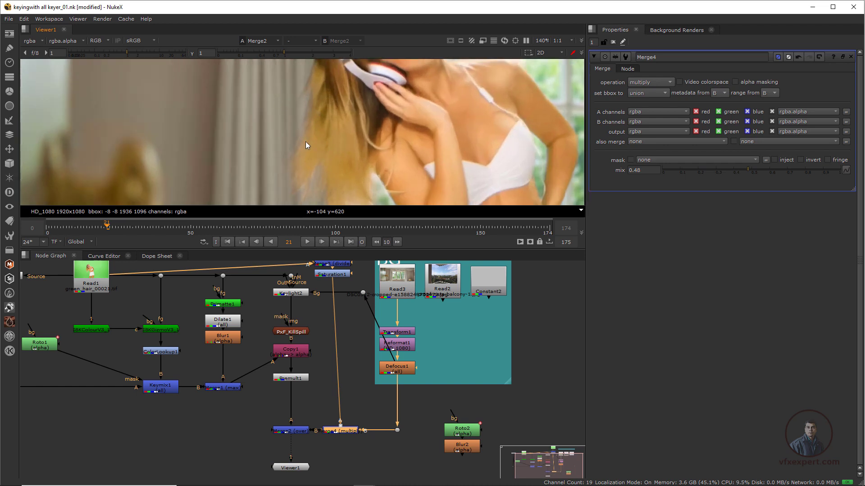
pyautogui.scroll(-4, 311, 149)
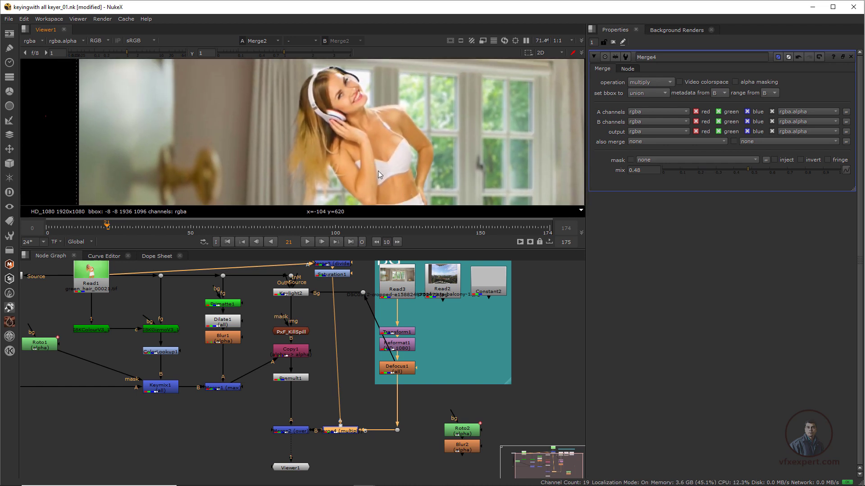
# Enlarge the viewer pane and play and scrub through the full-frame Merge2 composite
pyautogui.scroll(-3, 360, 166)
pyautogui.moveTo(348, 359); pyautogui.dragTo(347, 395, button='middle')
pyautogui.scroll(-1, 352, 402)
pyautogui.scroll(1, 353, 409)
pyautogui.moveTo(459, 446); pyautogui.dragTo(452, 418, button='middle')
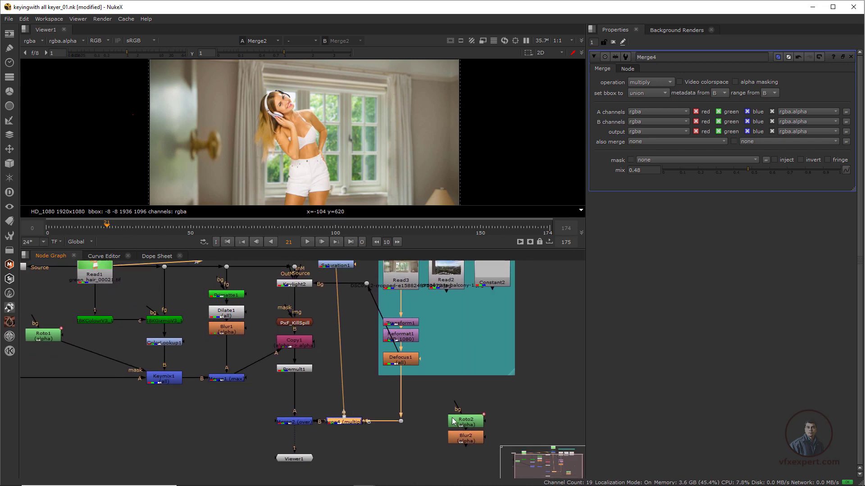
pyautogui.moveTo(268, 249); pyautogui.dragTo(268, 370)
pyautogui.click(308, 364)
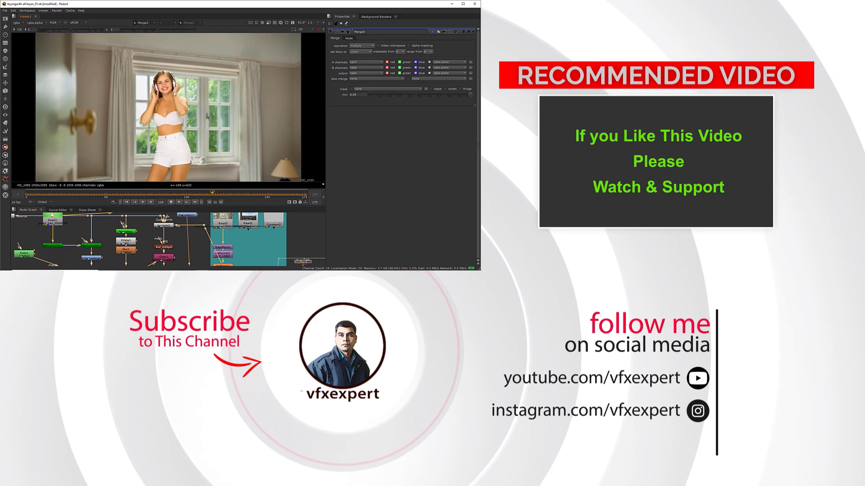
pyautogui.moveTo(149, 196); pyautogui.dragTo(127, 191)
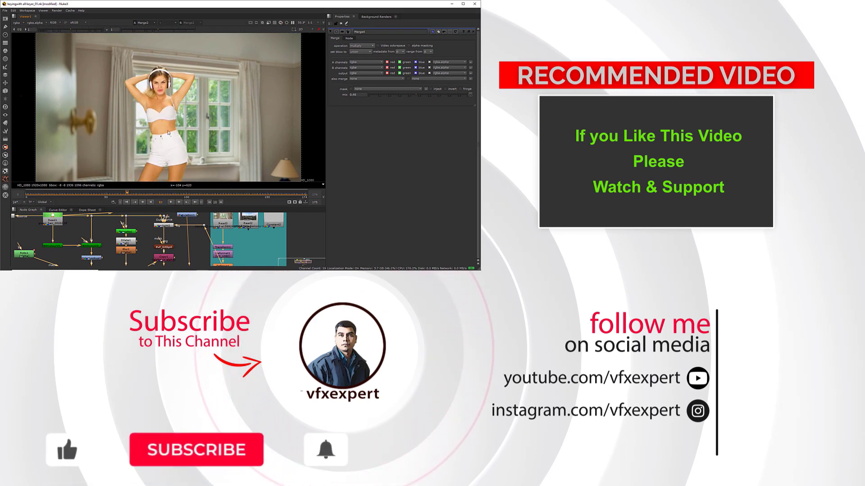